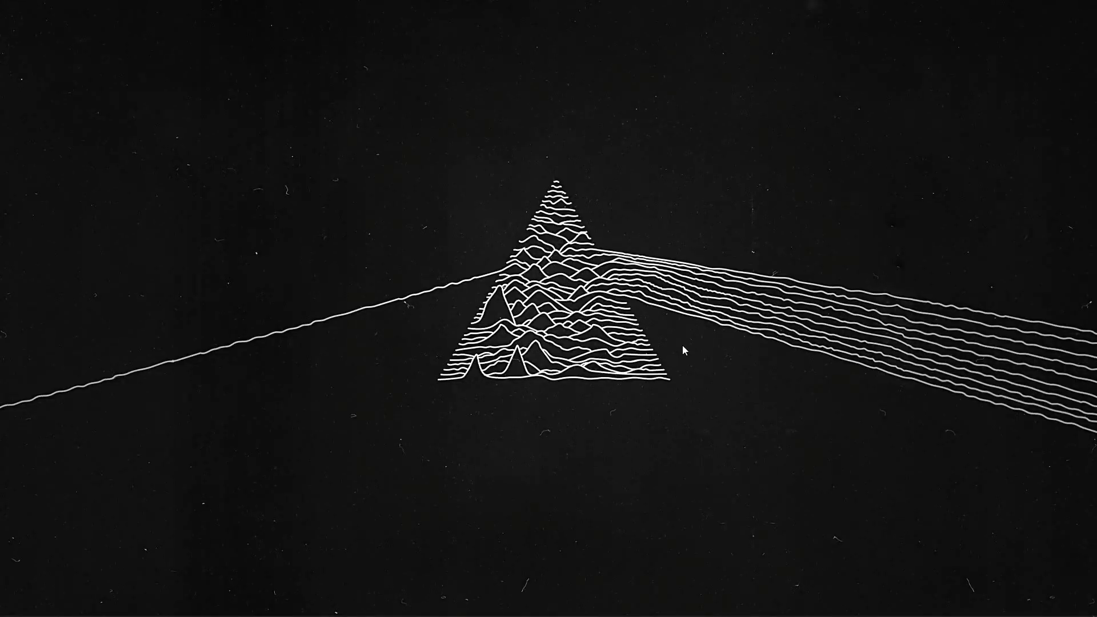
Open absolut-oPZFL0R4HIo-unsplash.jpg from the W.F_DoubleExposure folder in Photoshop and fit the image to the window
click(325, 601)
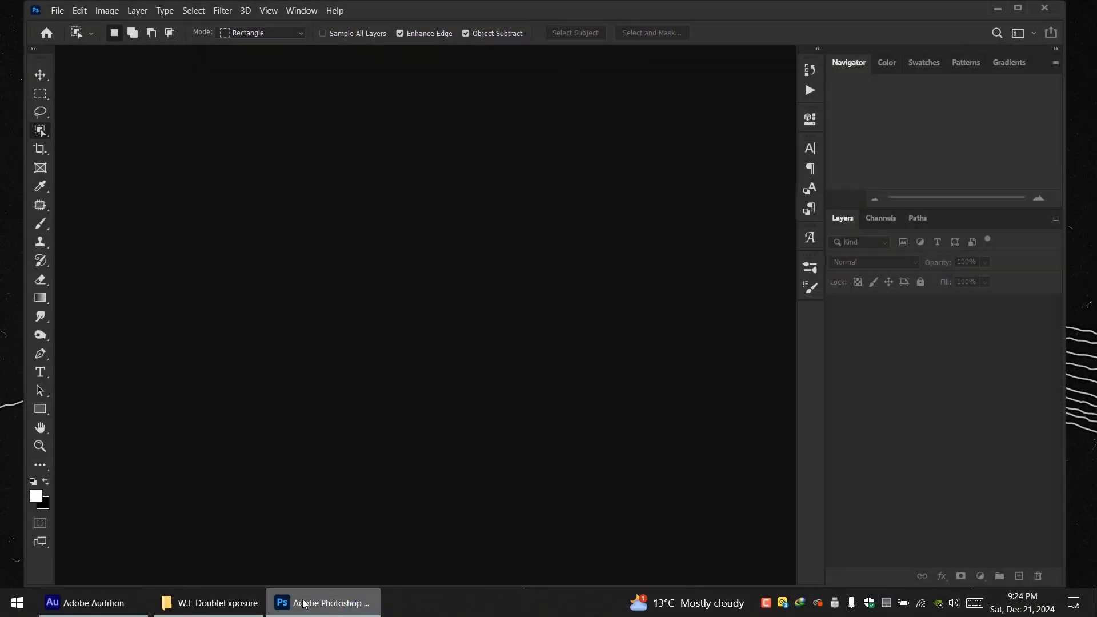
click(212, 603)
click(343, 199)
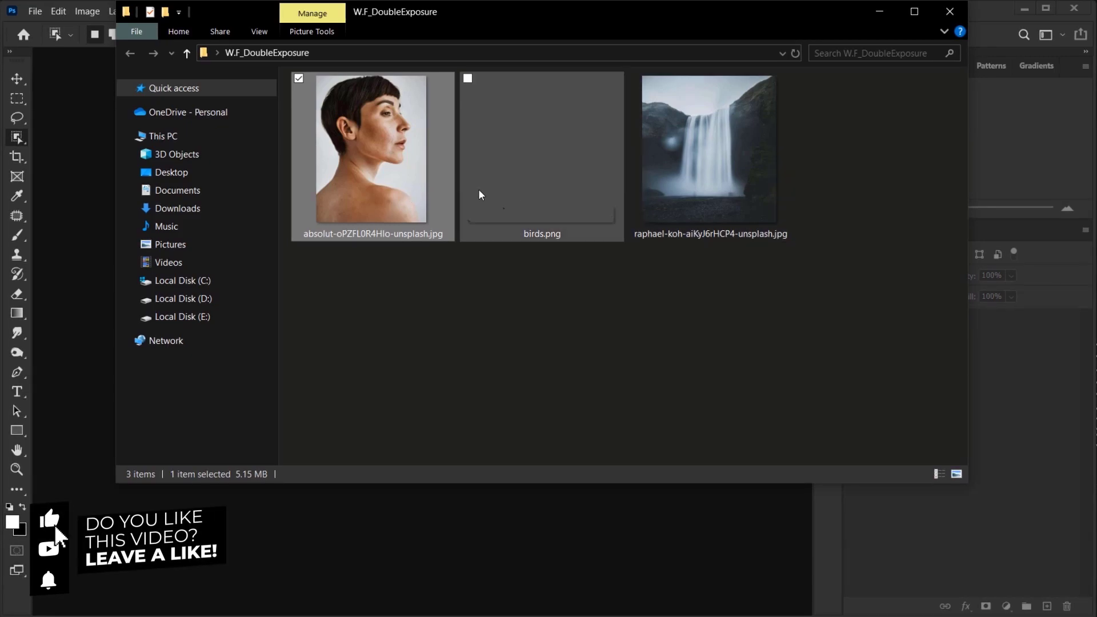
drag(352, 163, 77, 272)
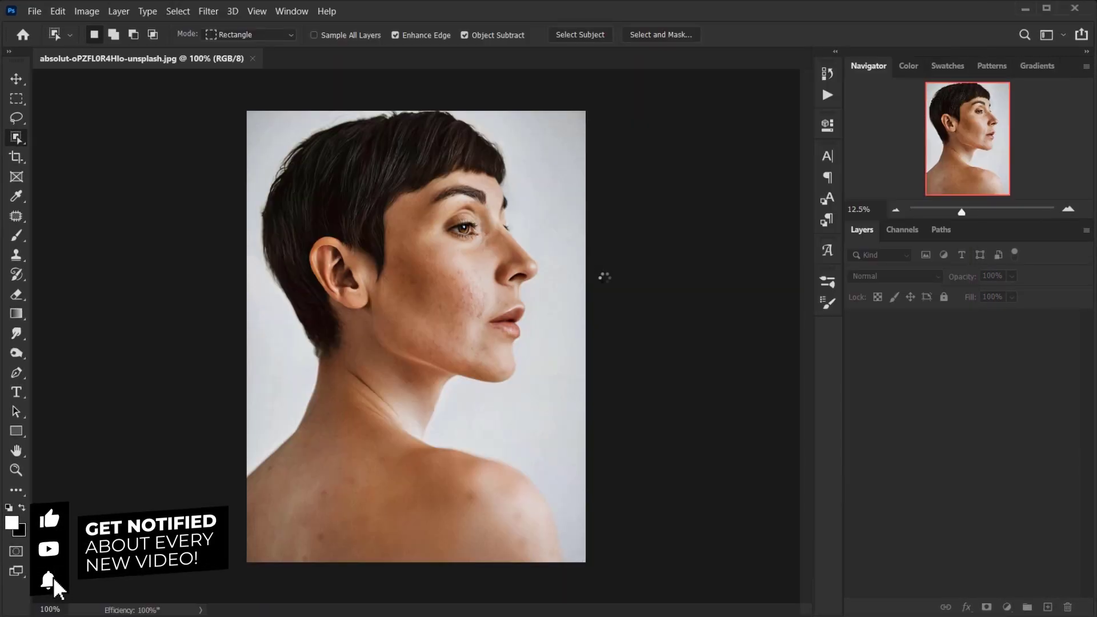
key(ctrl+0)
key(v)
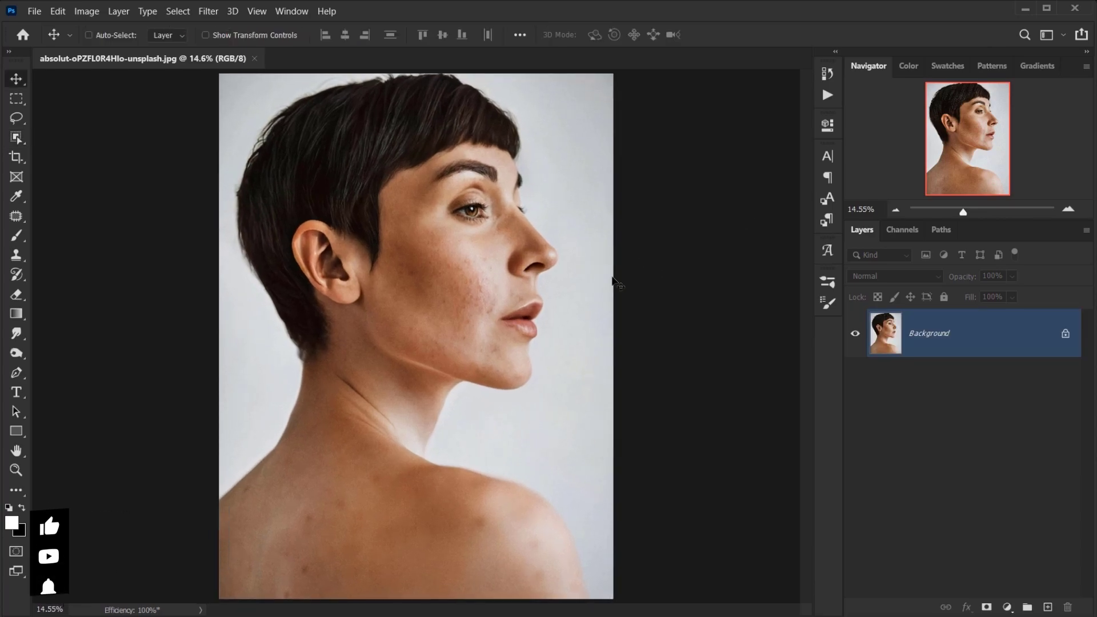
Select the woman with the Object Selection Tool's Select Subject and open the selection in Select and Mask
scroll(464, 251, up, 3)
drag(469, 160, 485, 243)
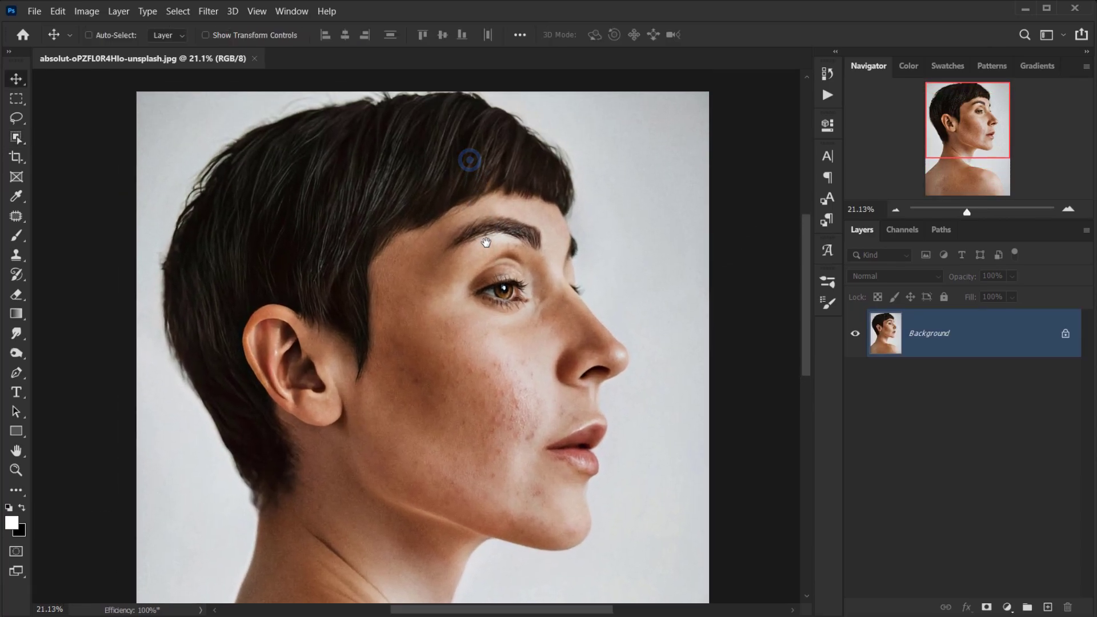
click(16, 137)
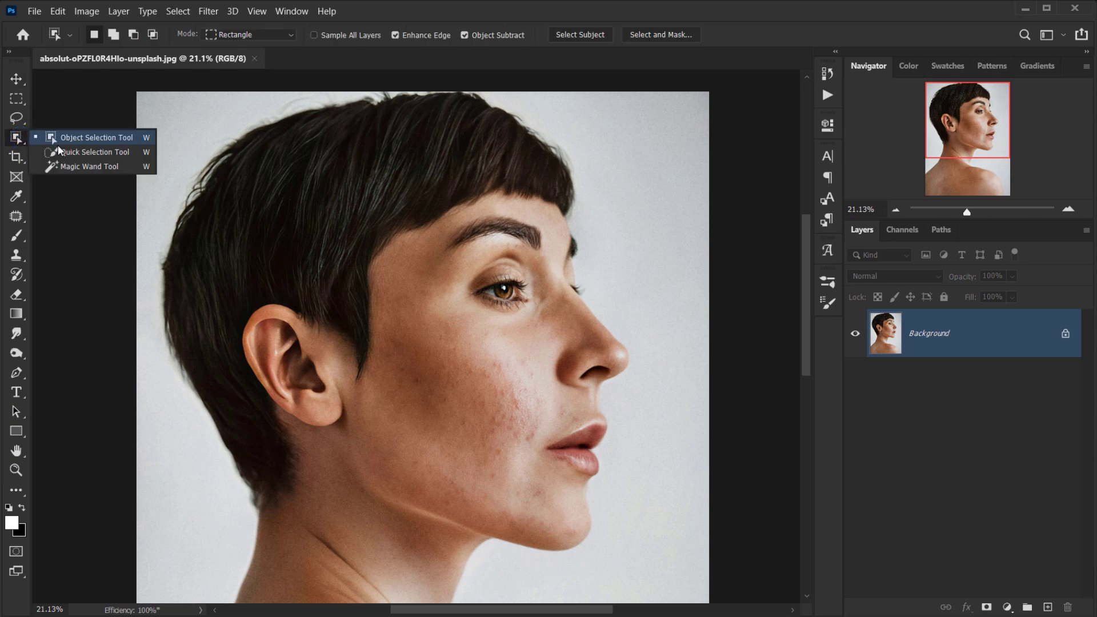
click(66, 140)
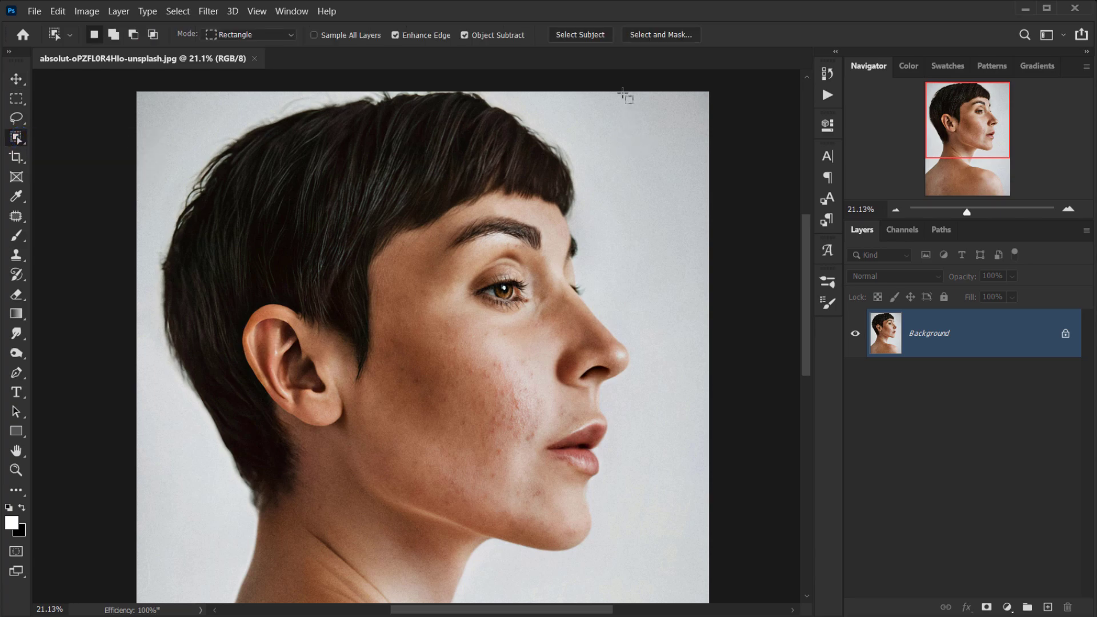
click(579, 35)
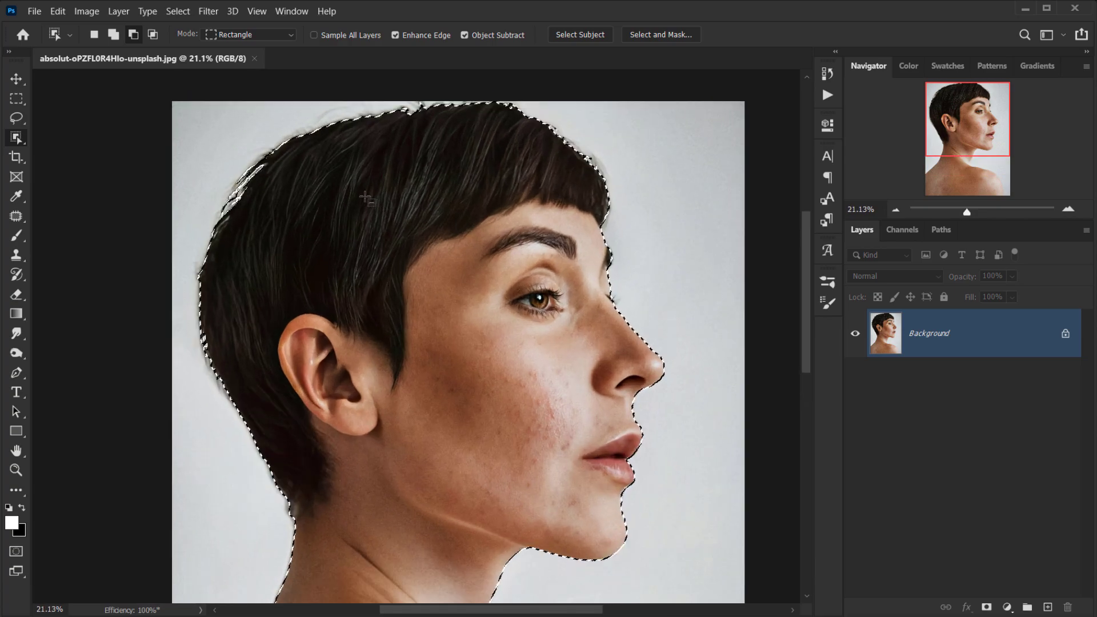
drag(499, 190, 374, 136)
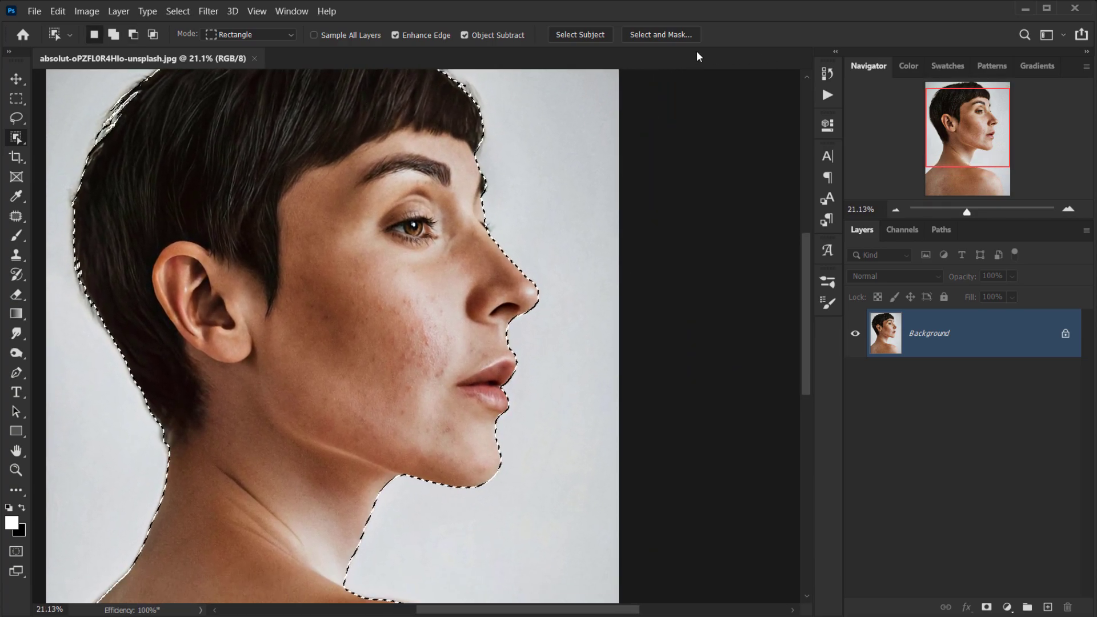
click(658, 34)
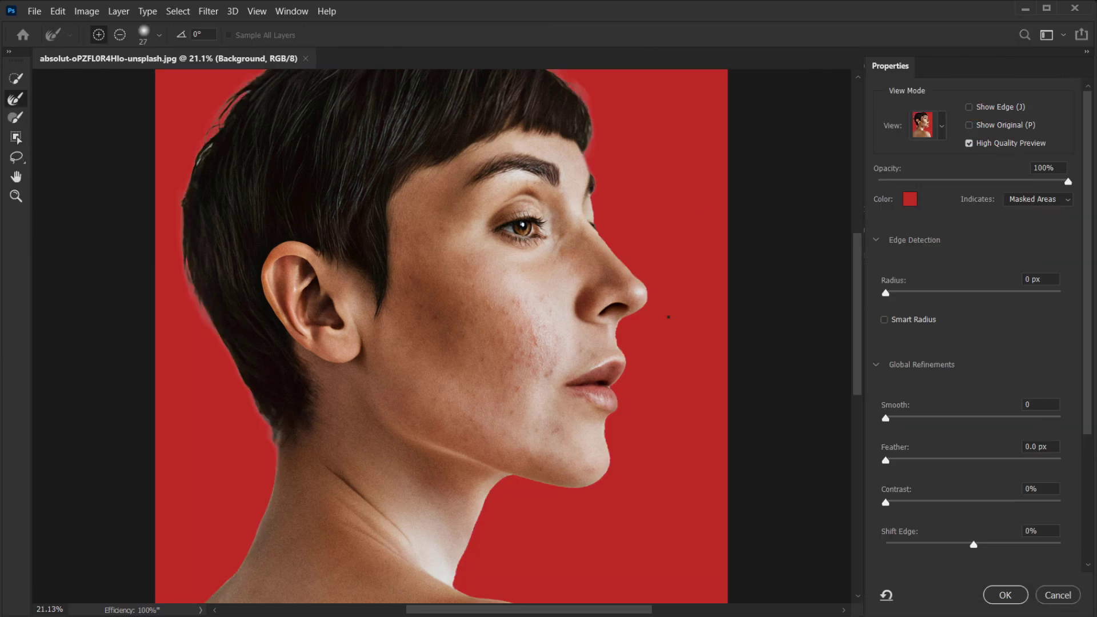
Examine the cutout's edges along the nose, lips, back hair, shoulder, neck and chin
scroll(634, 277, up, 12)
scroll(634, 276, up, 4)
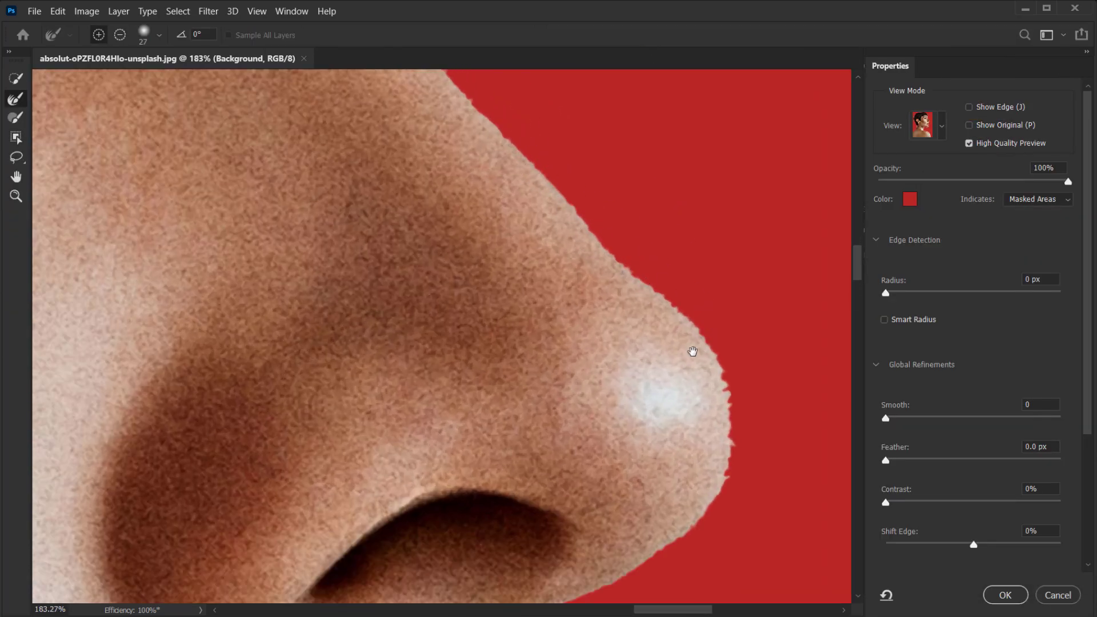
scroll(694, 346, down, 5)
drag(564, 320, 562, 192)
scroll(400, 406, down, 9)
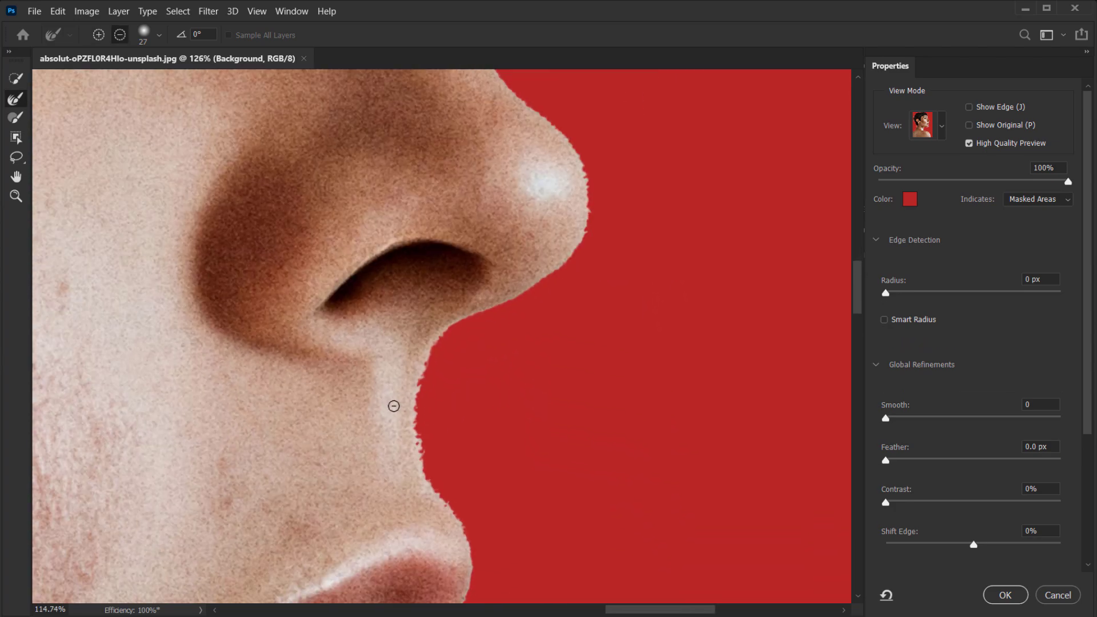
drag(294, 424, 863, 245)
drag(352, 333, 728, 240)
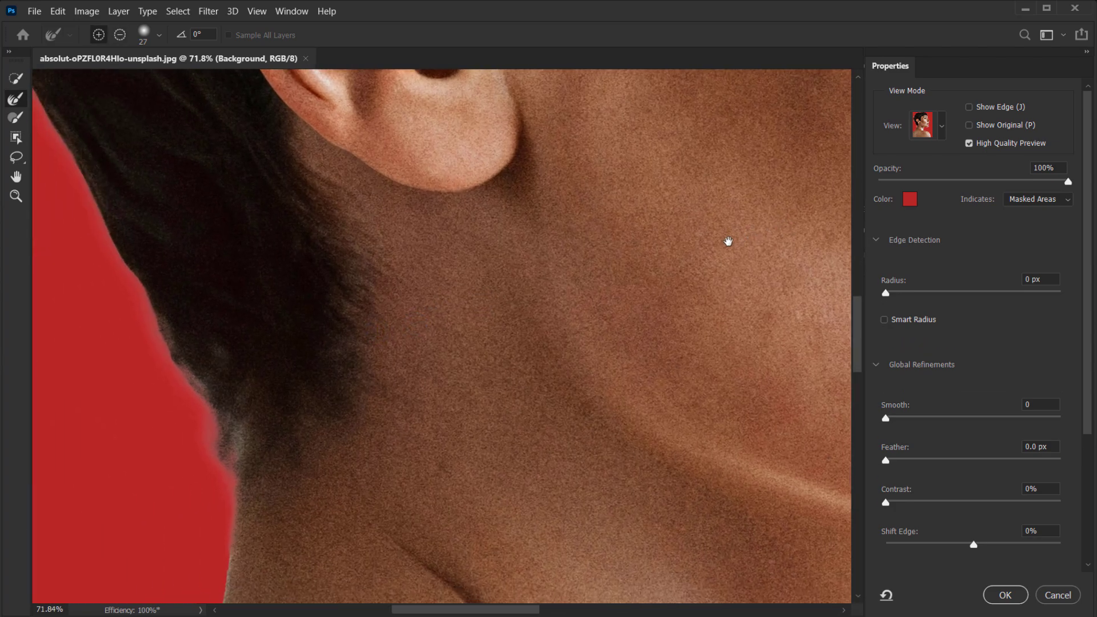
drag(331, 335, 549, 470)
scroll(372, 392, down, 3)
drag(644, 432, 464, 254)
drag(573, 498, 428, 275)
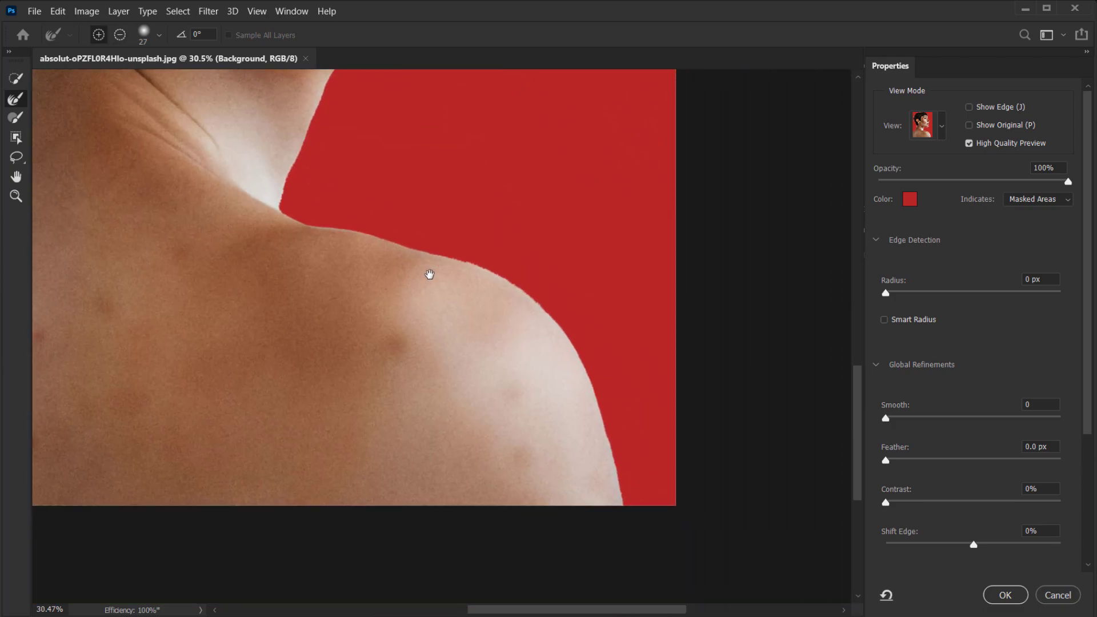
scroll(581, 342, up, 5)
scroll(582, 342, down, 4)
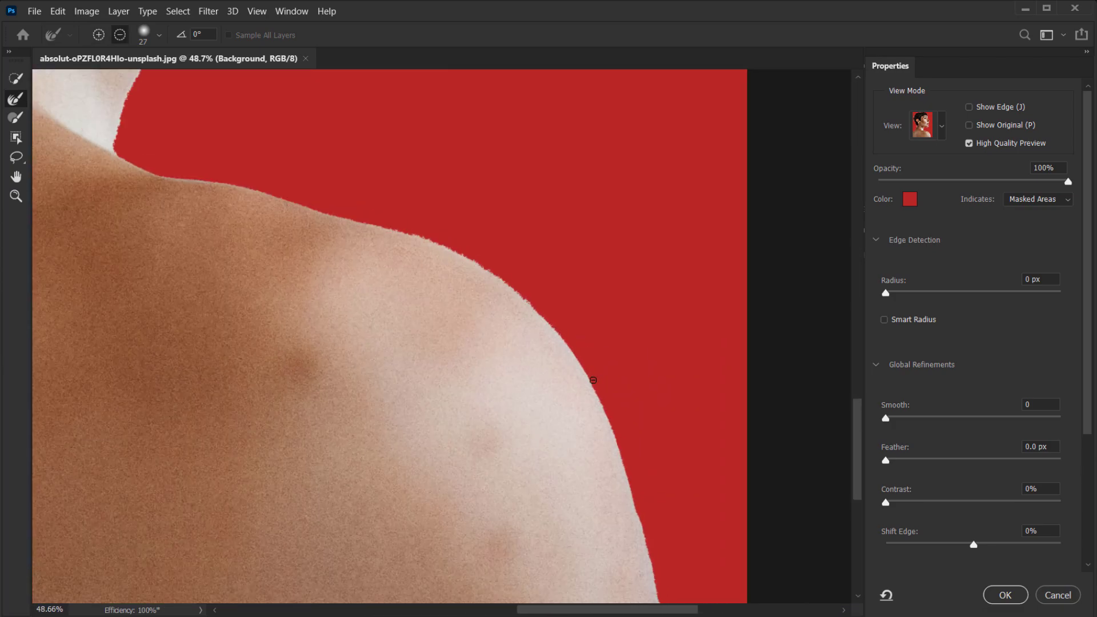
drag(474, 308, 556, 567)
scroll(404, 293, up, 12)
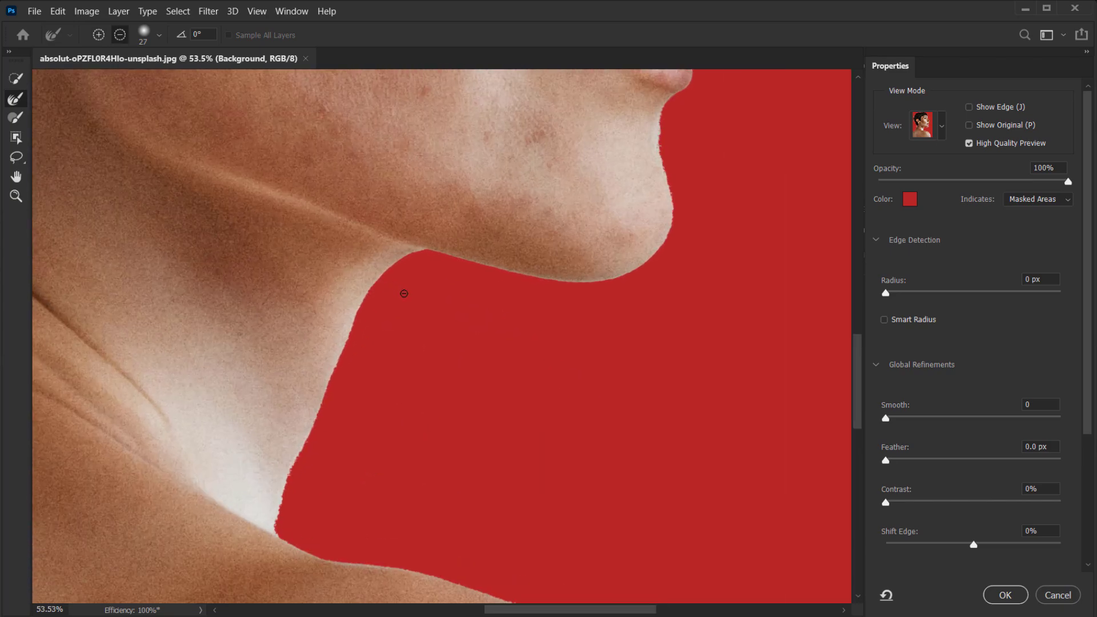
drag(344, 271, 303, 284)
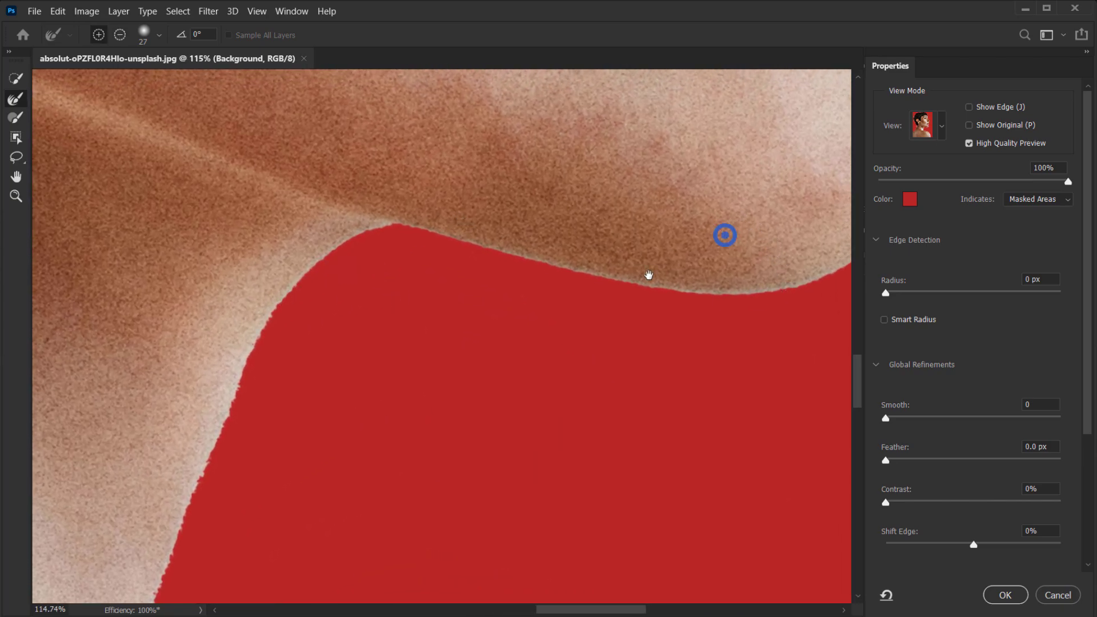
drag(681, 255, 275, 500)
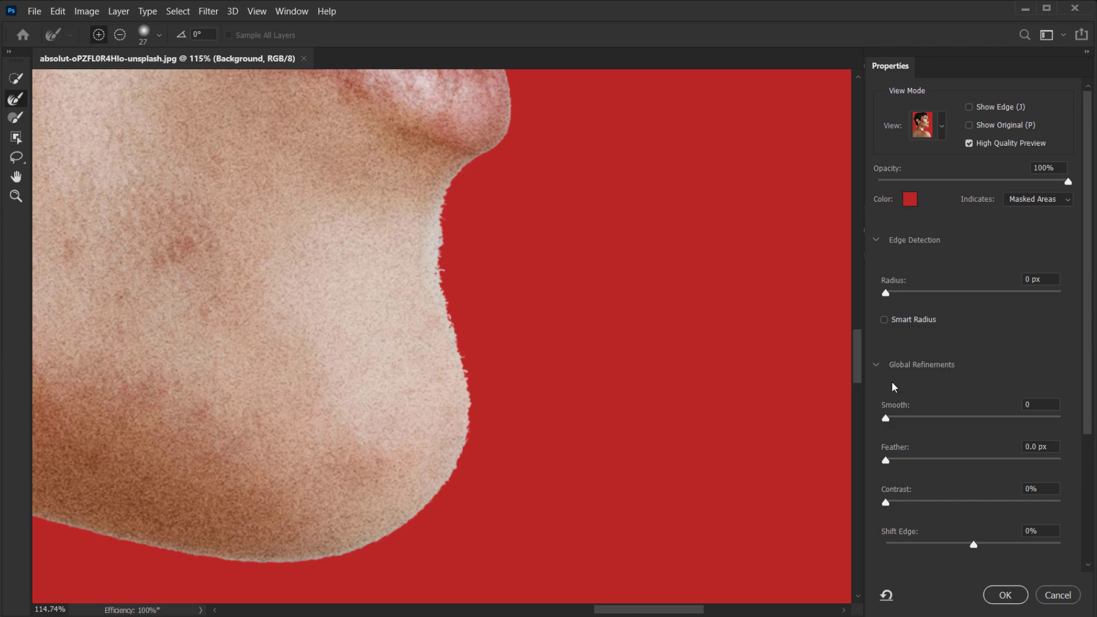
Set the Smooth value of the selection edge to 90
click(1039, 408)
text(90)
key(Tab)
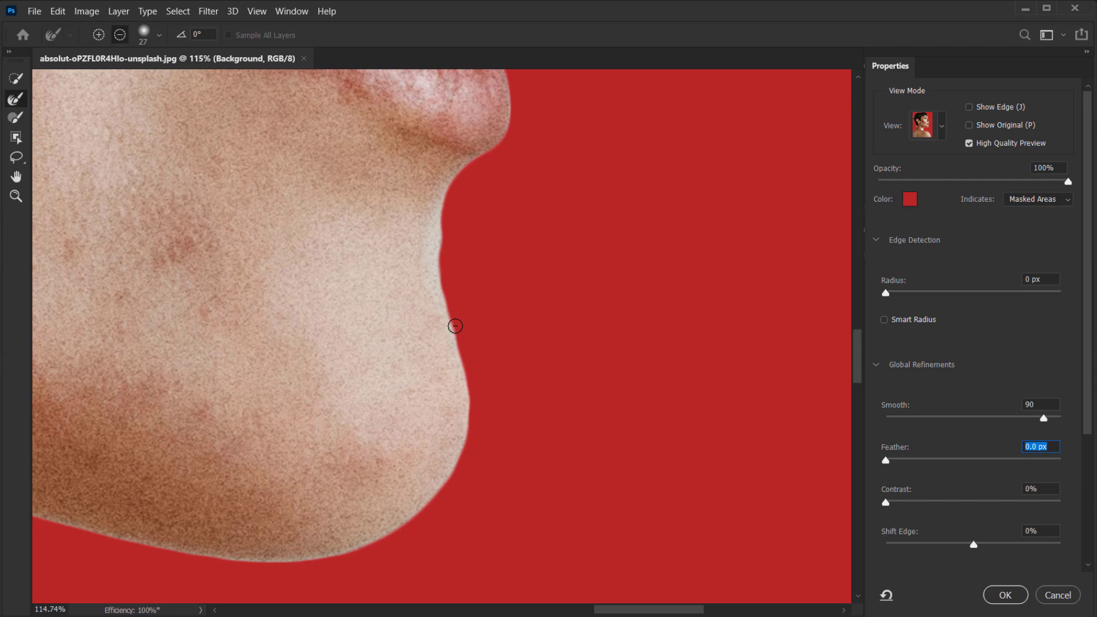
Inspect the smoothed edge along the chin, lips, nose, forehead and nape
drag(428, 304, 475, 284)
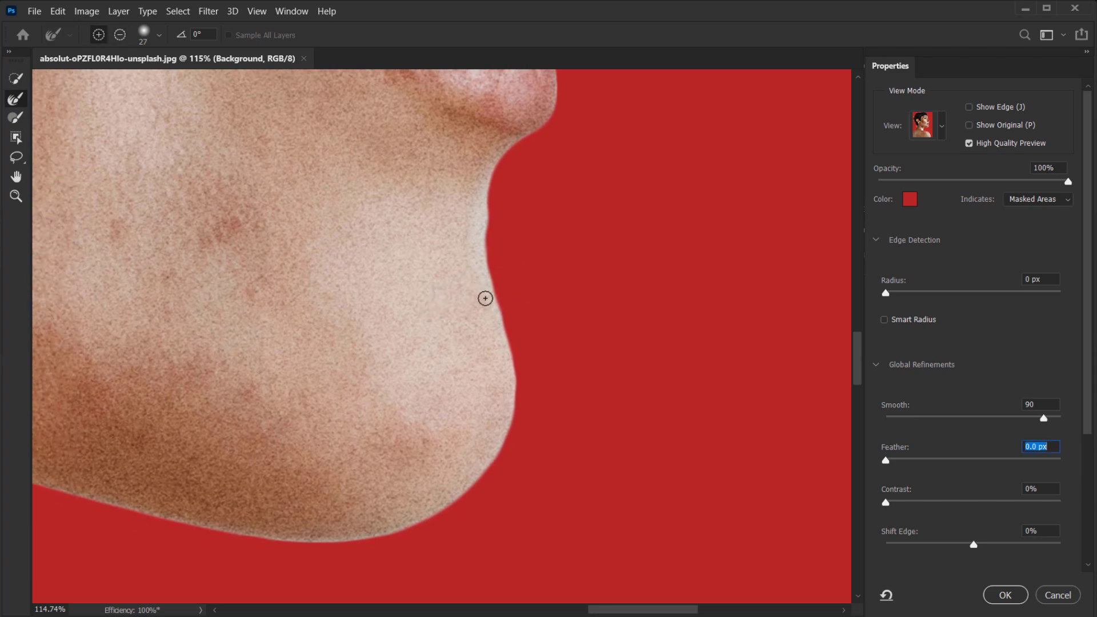
scroll(495, 290, down, 3)
scroll(367, 235, up, 4)
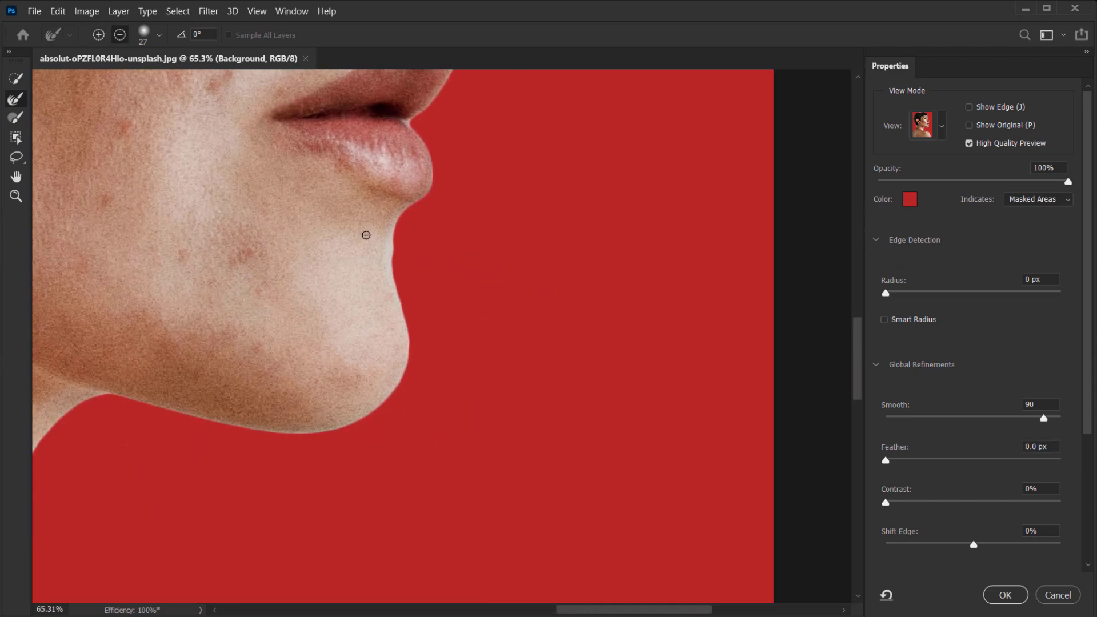
drag(389, 218, 406, 460)
drag(457, 177, 466, 477)
drag(514, 169, 553, 443)
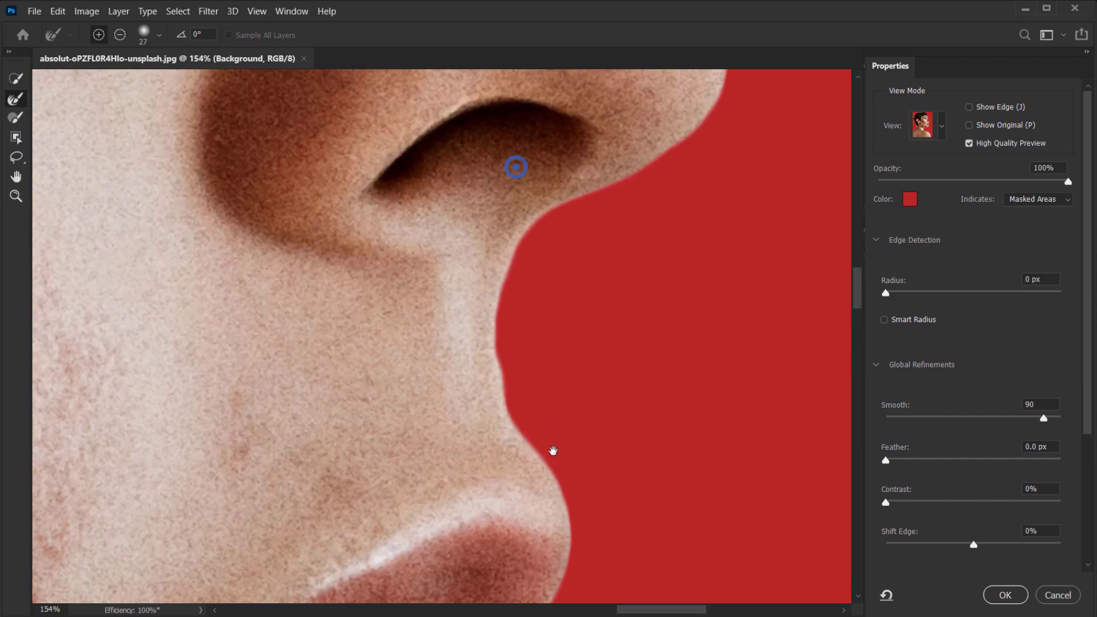
drag(577, 171, 594, 468)
drag(566, 143, 597, 483)
scroll(514, 381, down, 6)
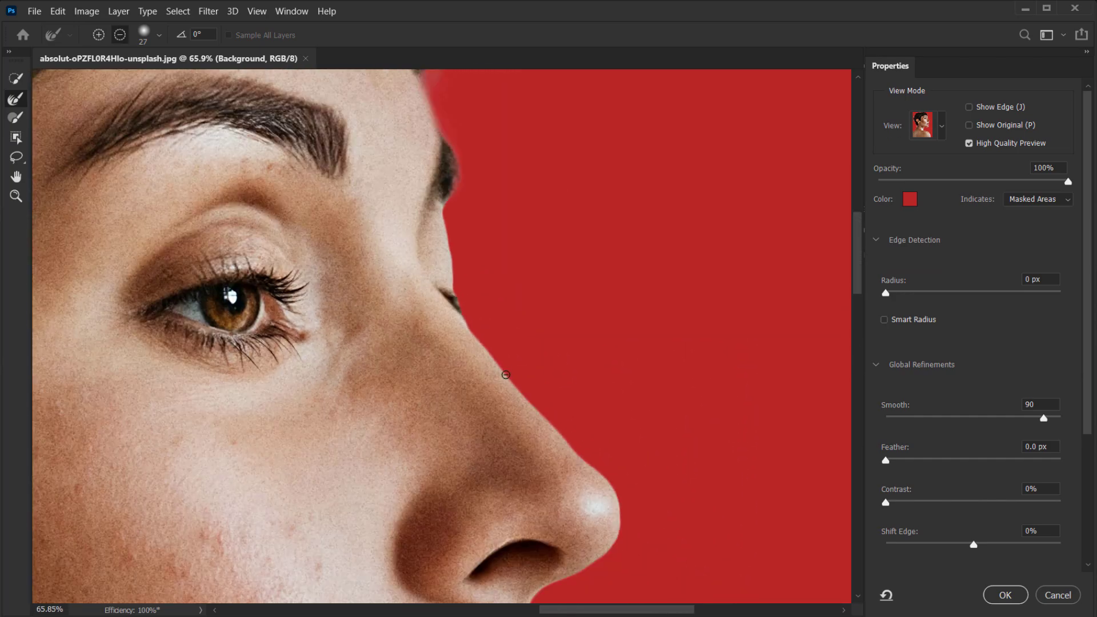
drag(413, 319, 662, 137)
drag(246, 400, 494, 233)
drag(381, 361, 328, 220)
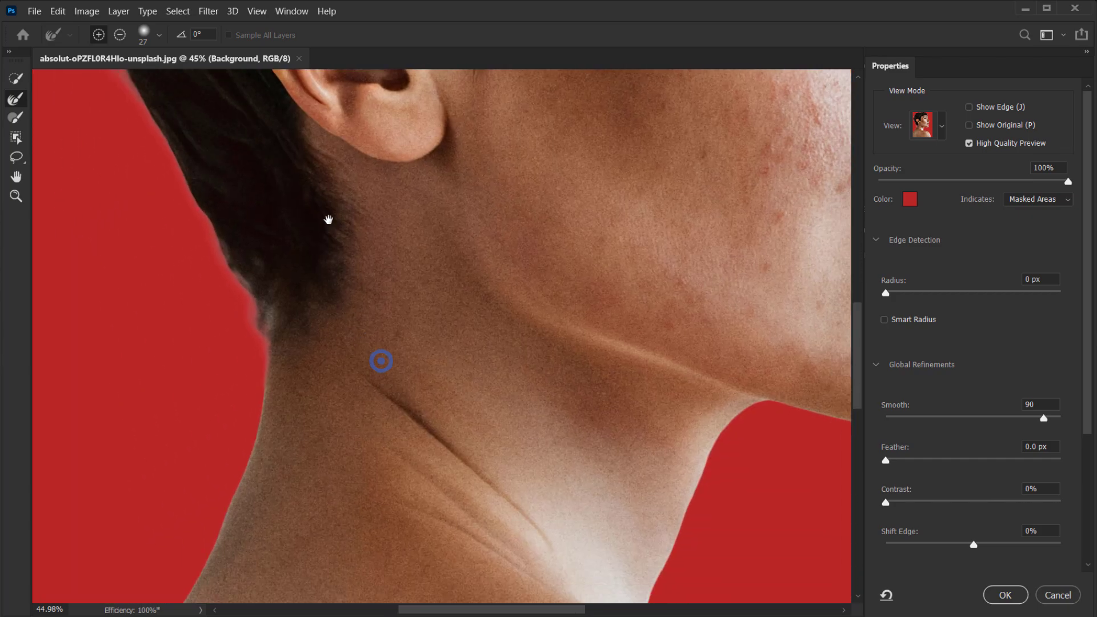
Set the Contrast of the selection edge to 20%
click(1034, 495)
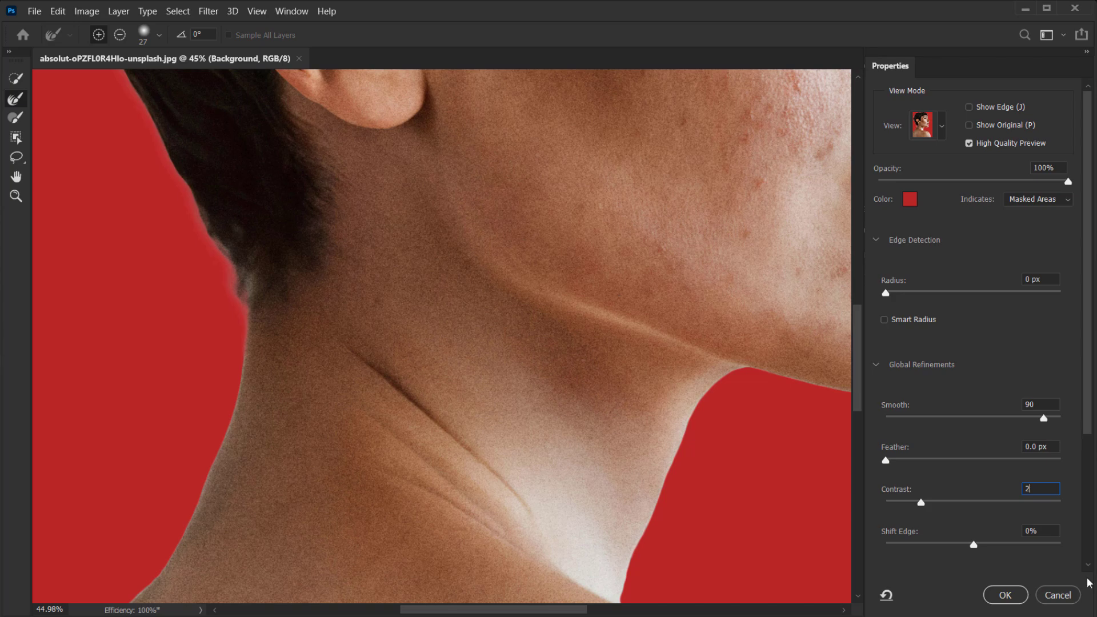
text(20)
key(shift+Tab)
Accept the refined selection and add it as a layer mask that hides the portrait's background
scroll(406, 321, up, 8)
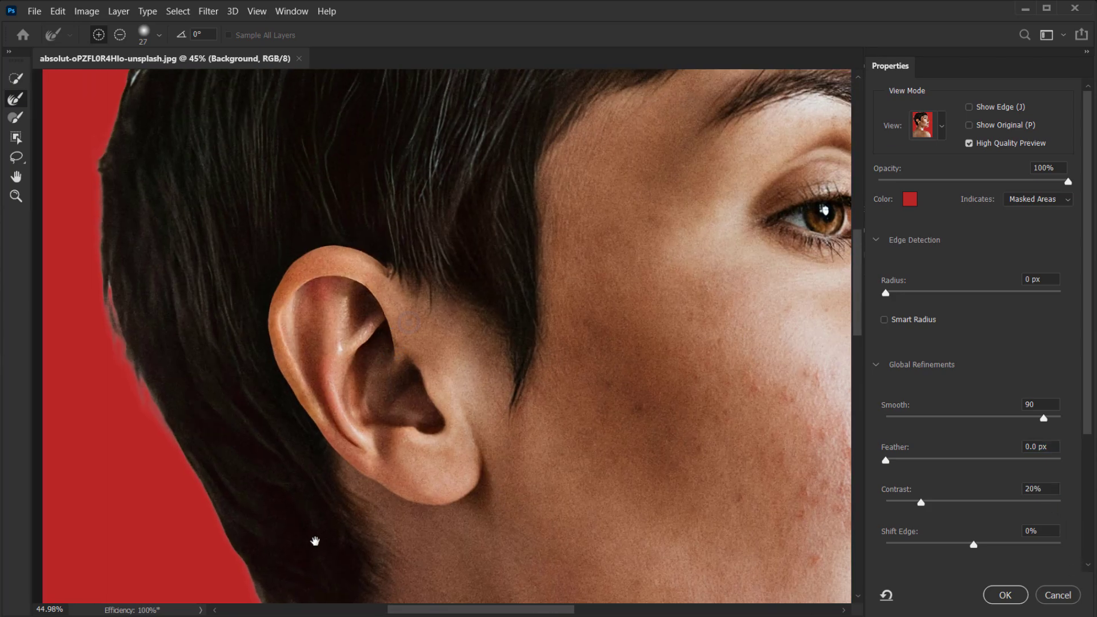
scroll(631, 442, down, 5)
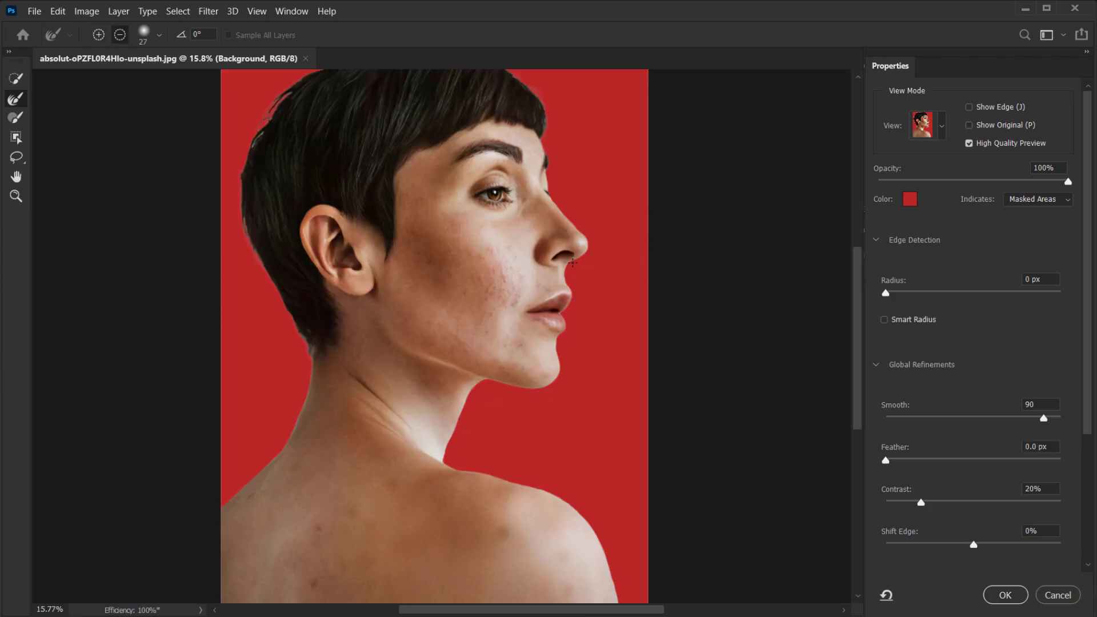
click(1003, 595)
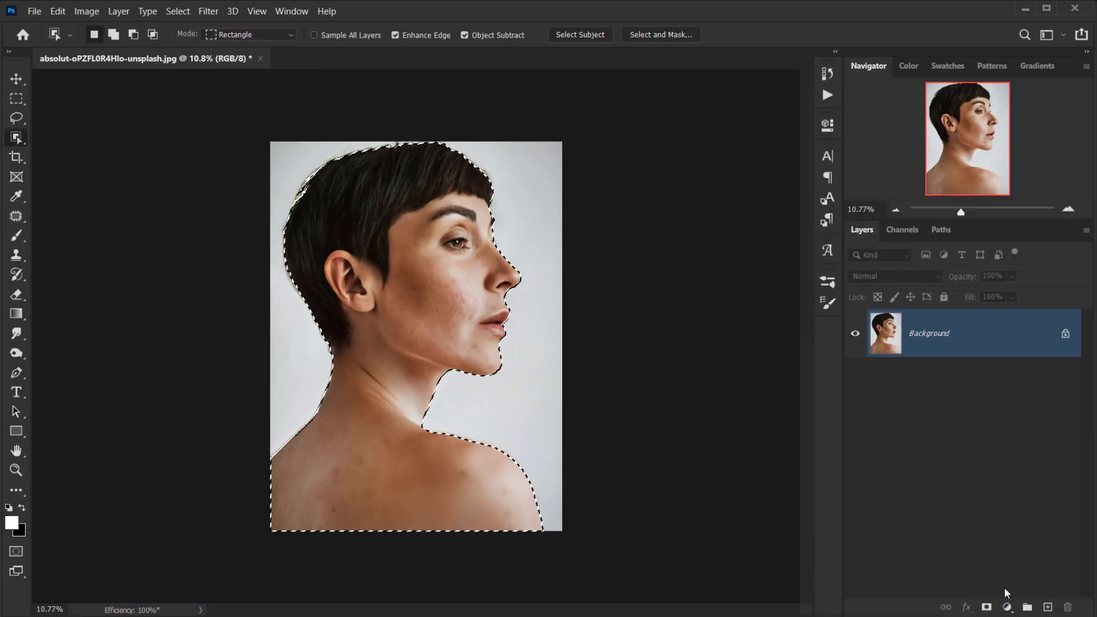
click(986, 606)
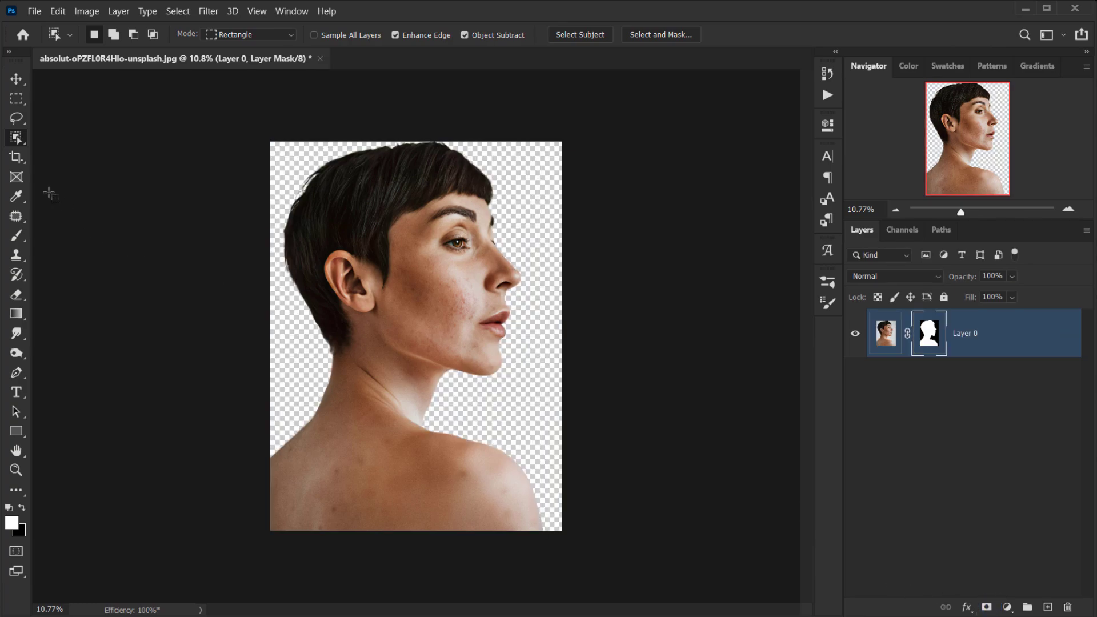
Widen the canvas equally on both sides of the portrait with the Crop tool, making it nearly square
key(c)
drag(269, 323, 196, 324)
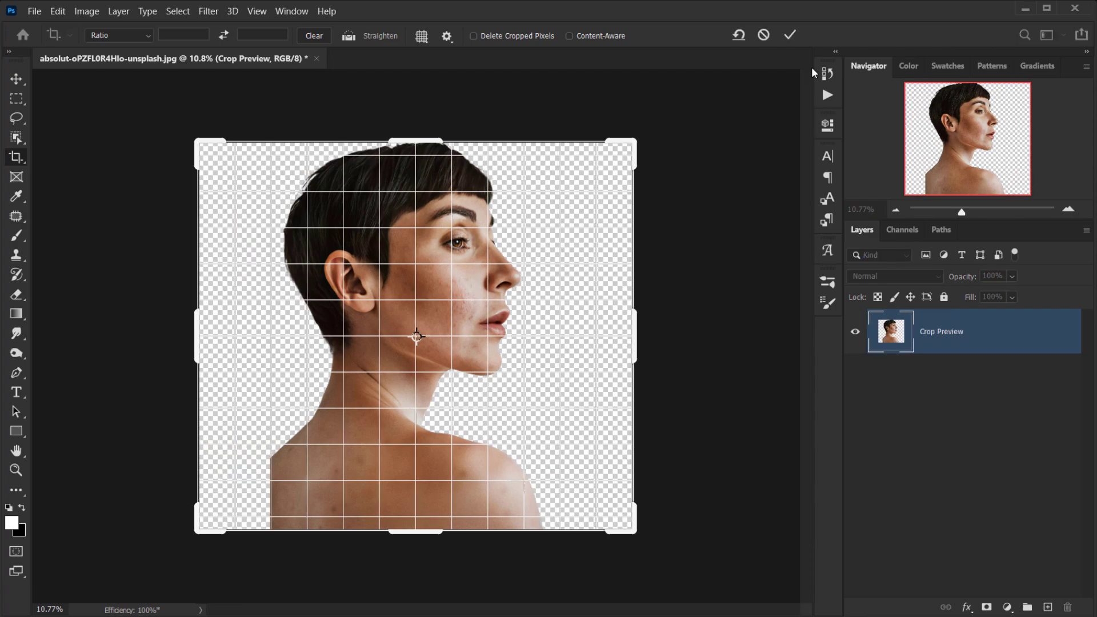
click(791, 33)
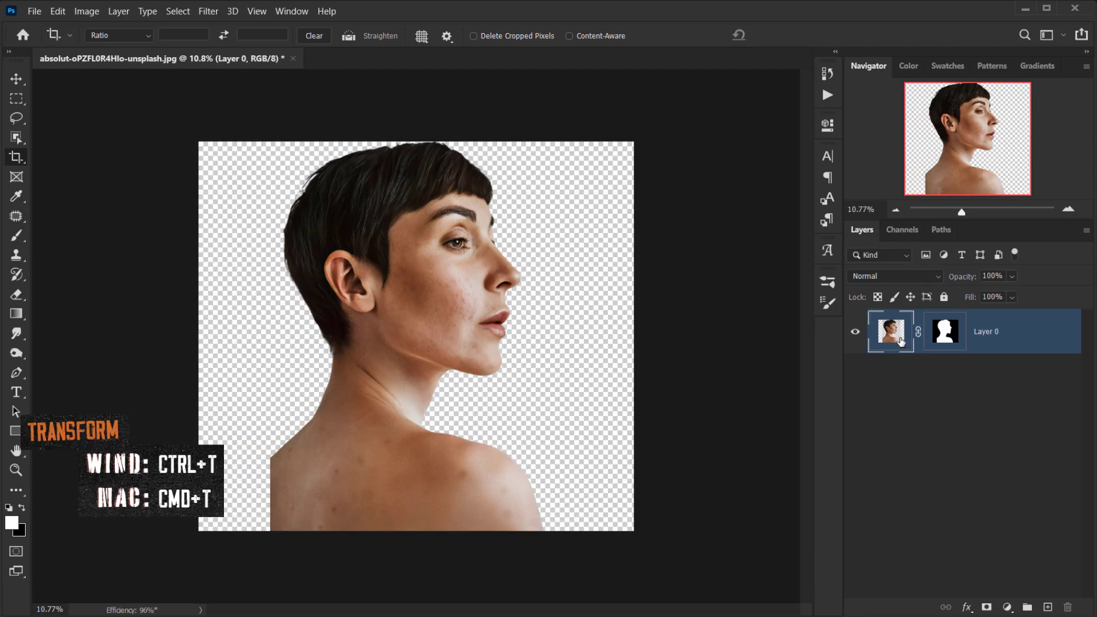
Free-transform the portrait so it extends past the canvas's lower edge, with a small gap above the head
key(ctrl+t)
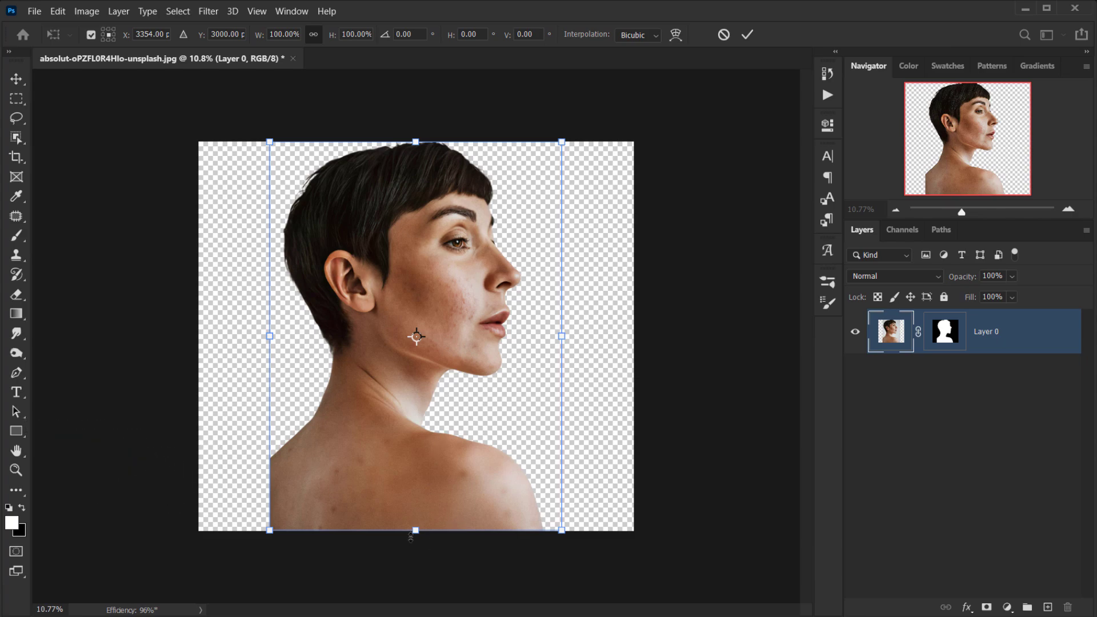
drag(414, 530, 416, 615)
drag(415, 141, 414, 166)
drag(490, 466, 490, 456)
drag(459, 380, 465, 380)
click(745, 34)
scroll(508, 401, down, 2)
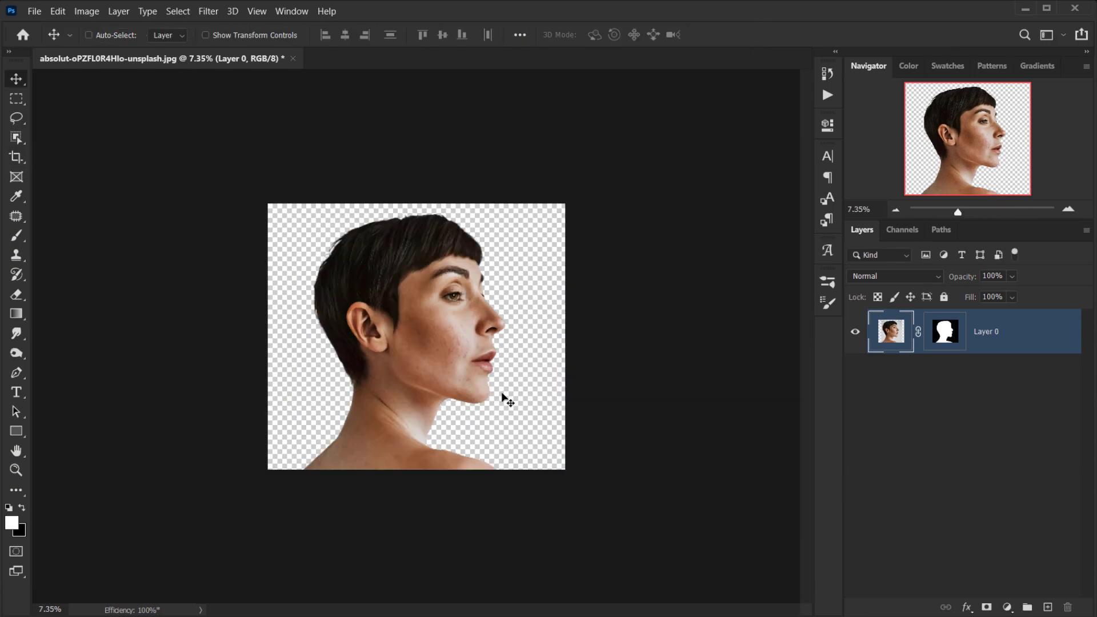
Add a light gray Solid Color fill layer beneath the portrait layer and delete the fill's layer mask
key(ctrl+0)
scroll(500, 343, down, 2)
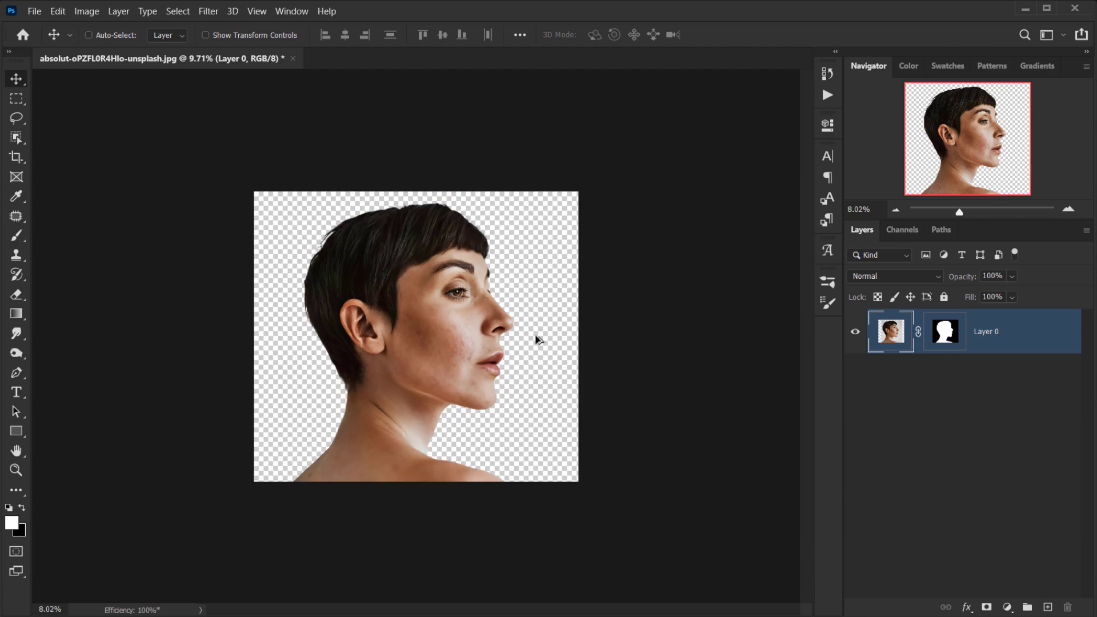
click(1010, 609)
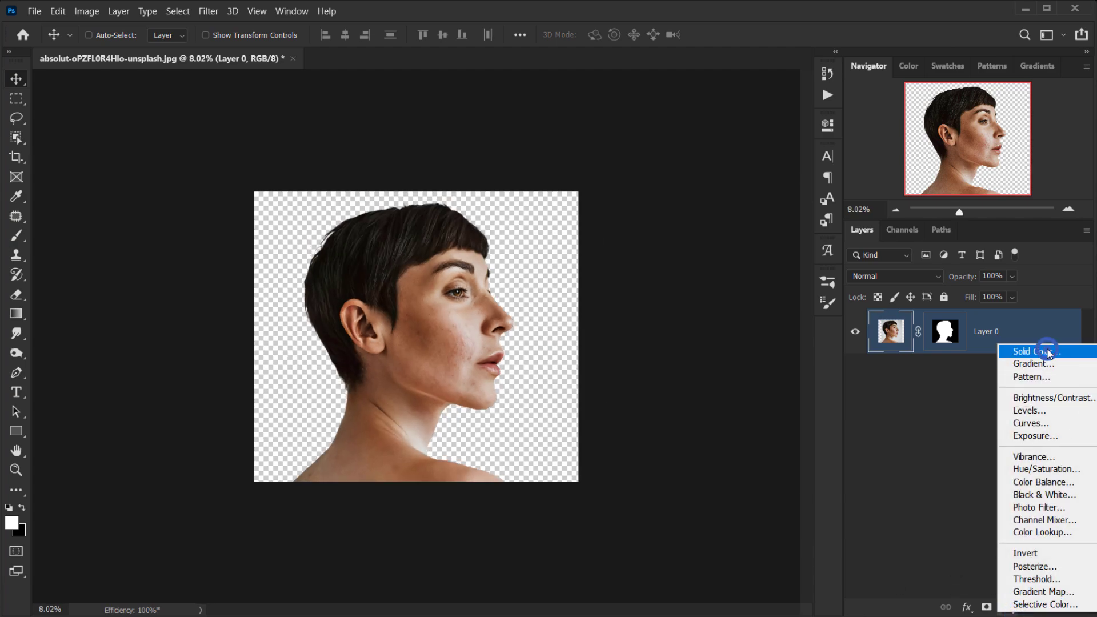
click(1023, 355)
drag(720, 303, 685, 297)
click(1011, 276)
drag(1022, 336, 1020, 381)
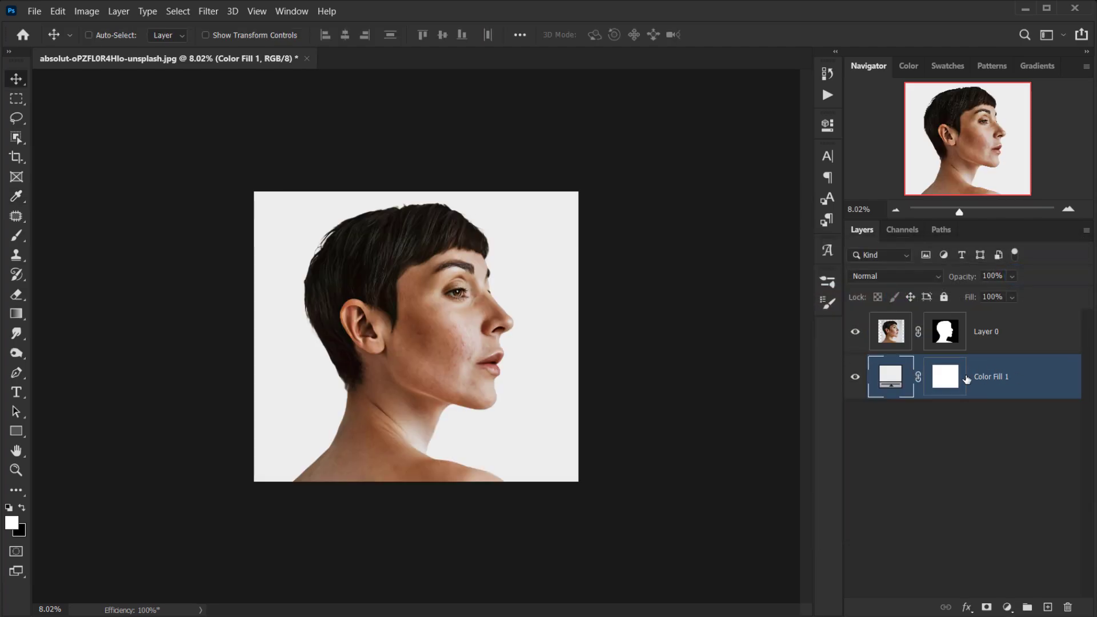
drag(949, 377, 1067, 606)
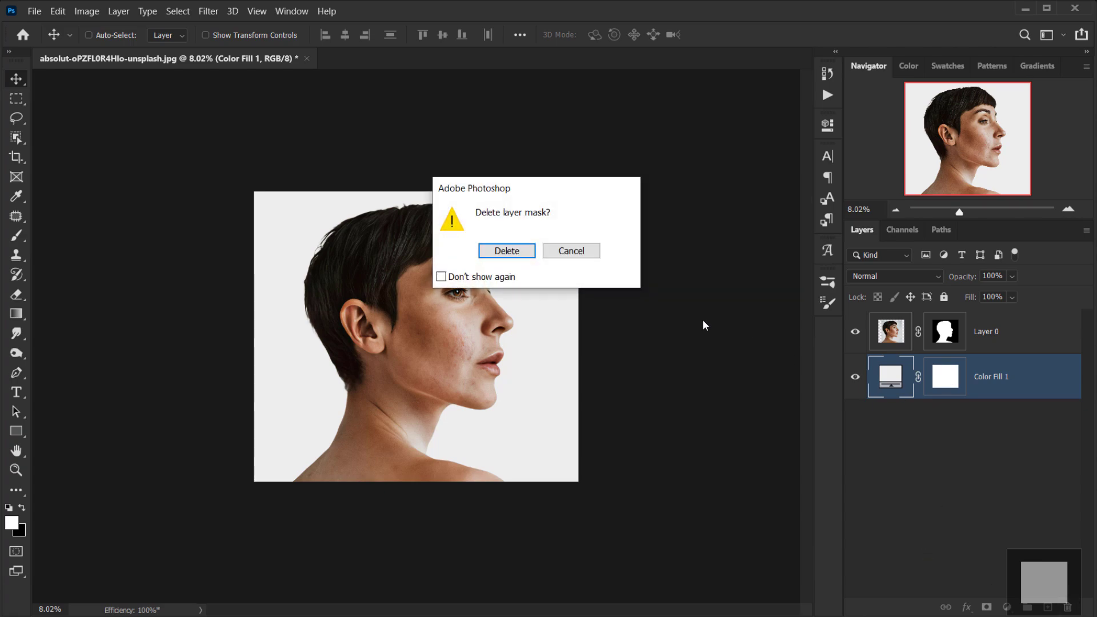
click(505, 251)
Rename the color fill layer BG and the portrait layer Model
double_click(950, 376)
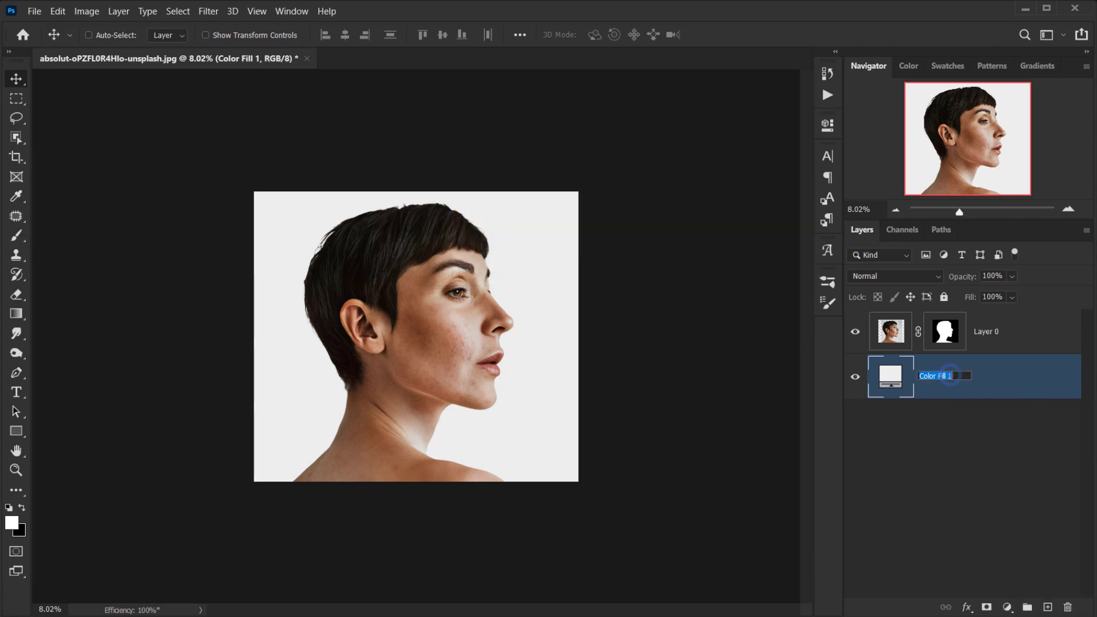
key(shift+Tab)
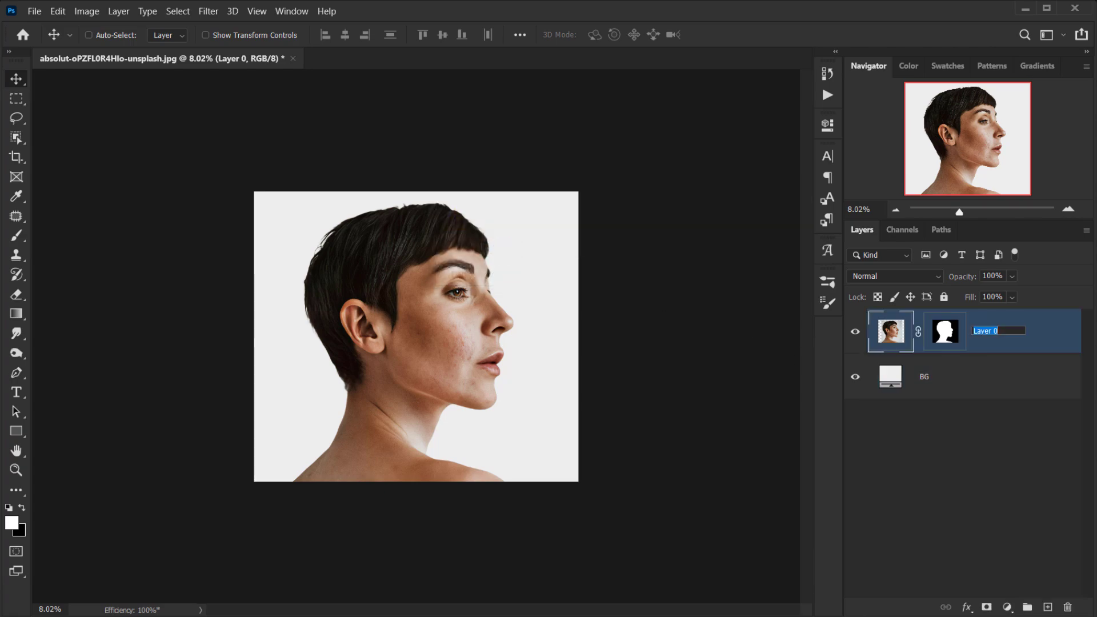
key(Return)
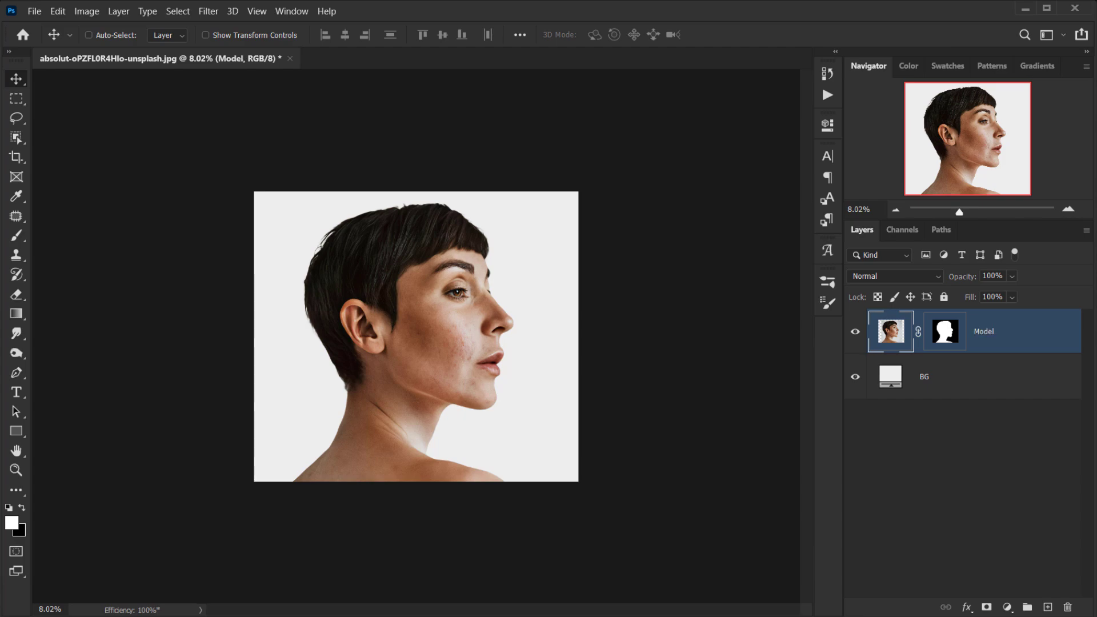
Add a Brightness/Contrast adjustment layer above the Model layer and clip it to that layer
scroll(366, 327, down, 1)
scroll(382, 335, up, 5)
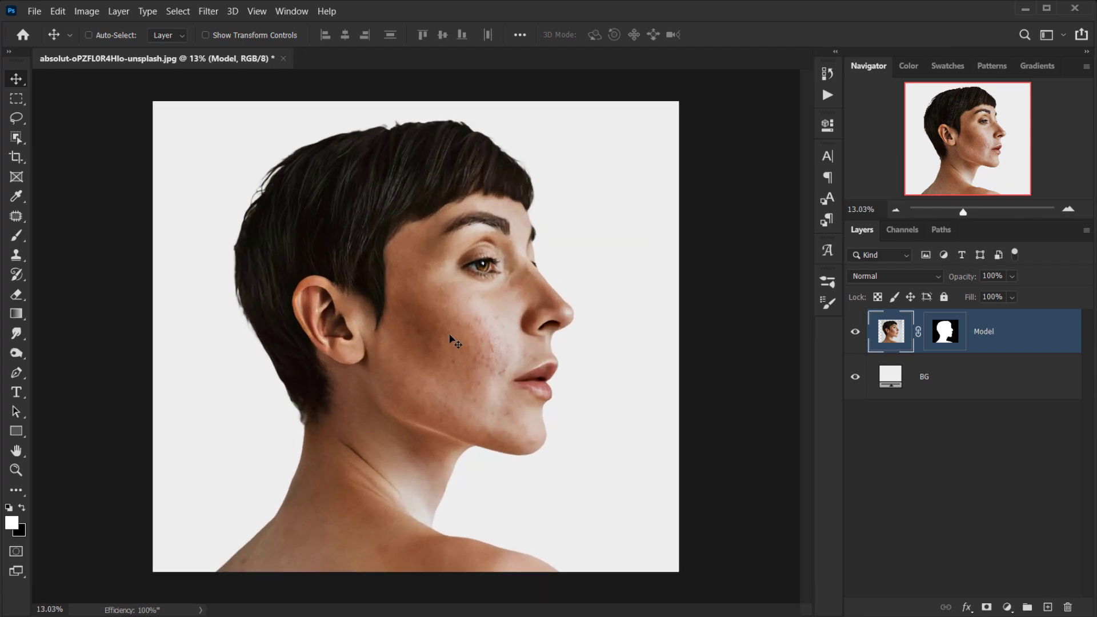
scroll(514, 262, down, 1)
scroll(532, 265, down, 2)
click(1014, 605)
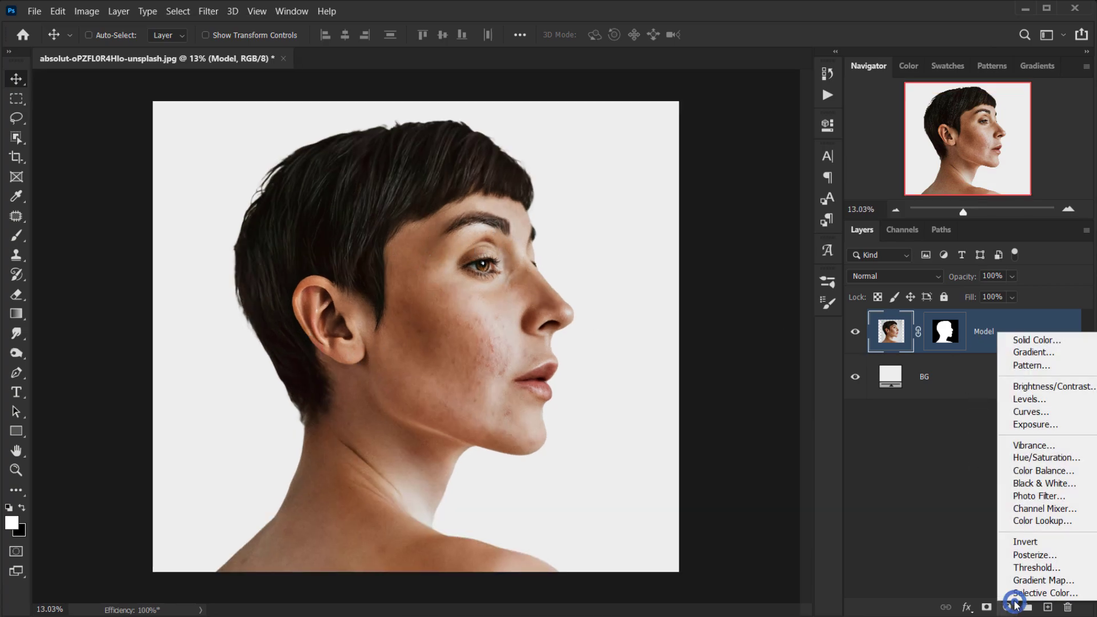
click(1031, 386)
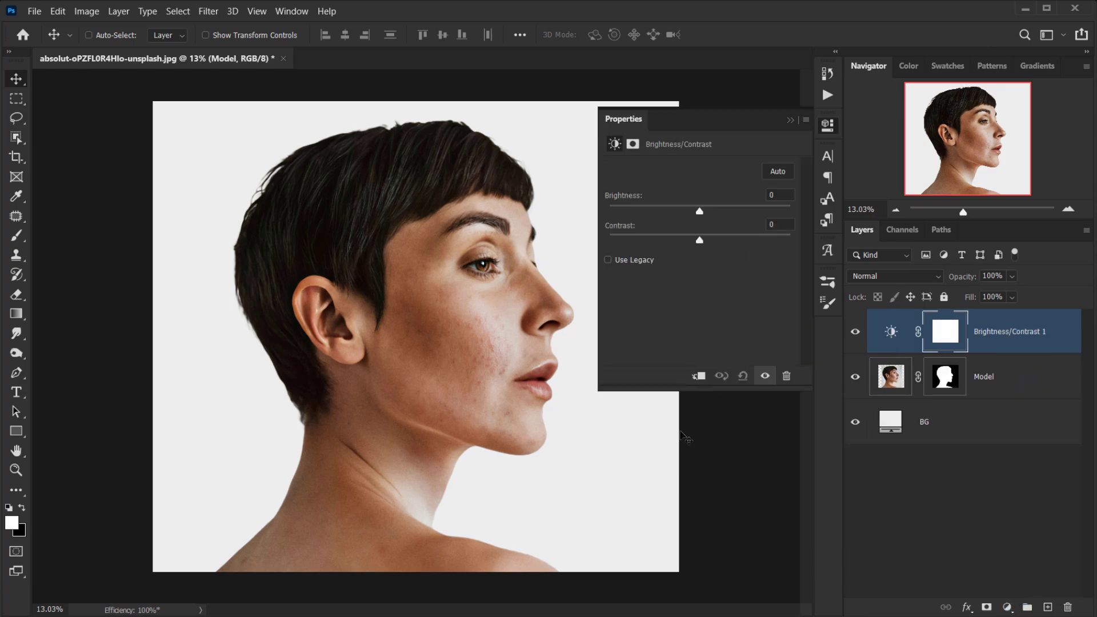
click(698, 376)
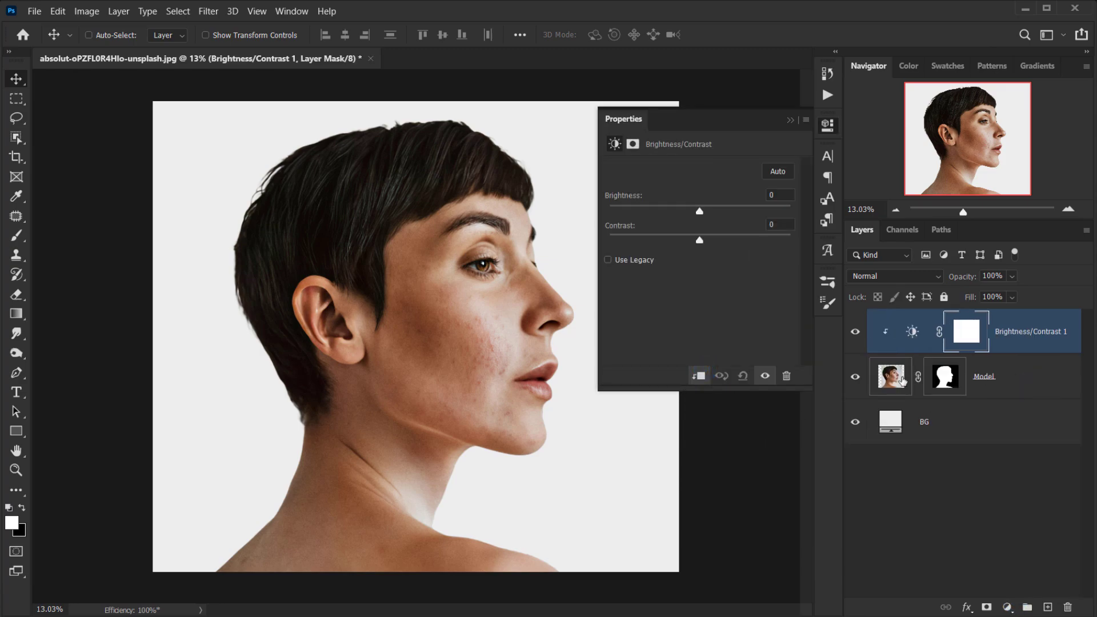
Set the clipped adjustment's Brightness to -100 and its Contrast to 45
drag(699, 210, 639, 209)
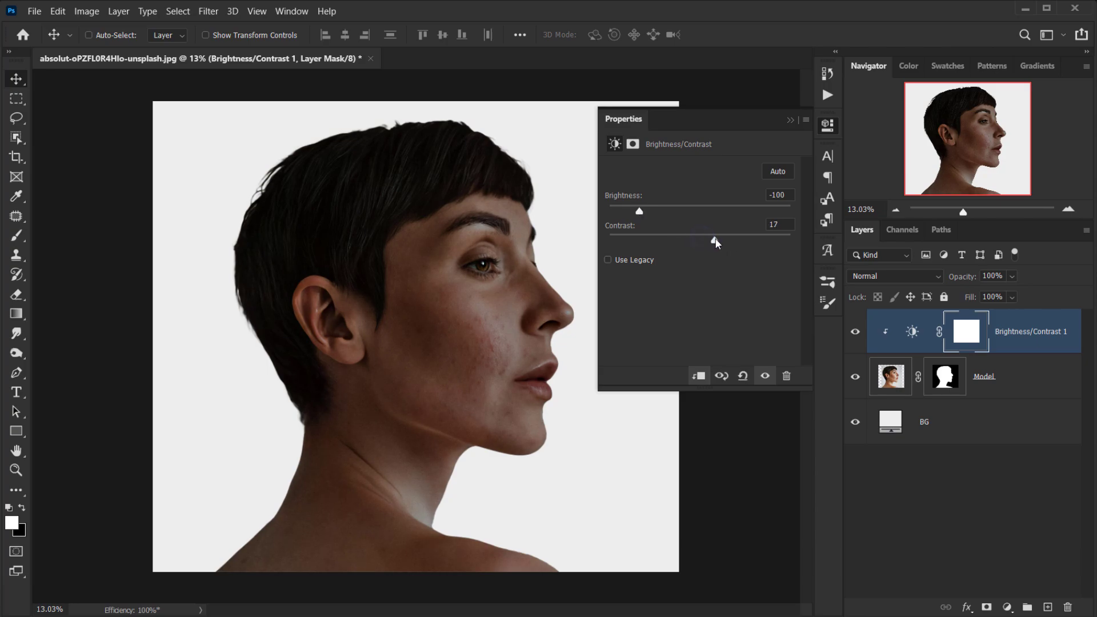
drag(728, 241, 739, 242)
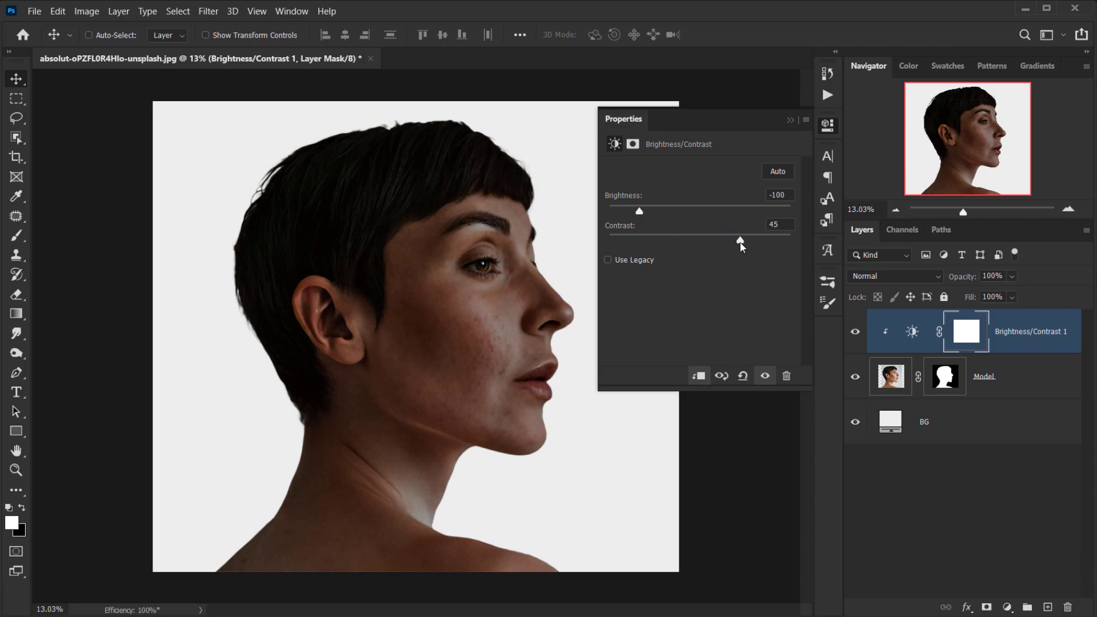
click(791, 120)
Compare the portrait with and without the Brightness/Contrast adjustment, and examine the darkened face and hair up close and as a whole
click(855, 332)
click(855, 331)
key(ctrl+minus)
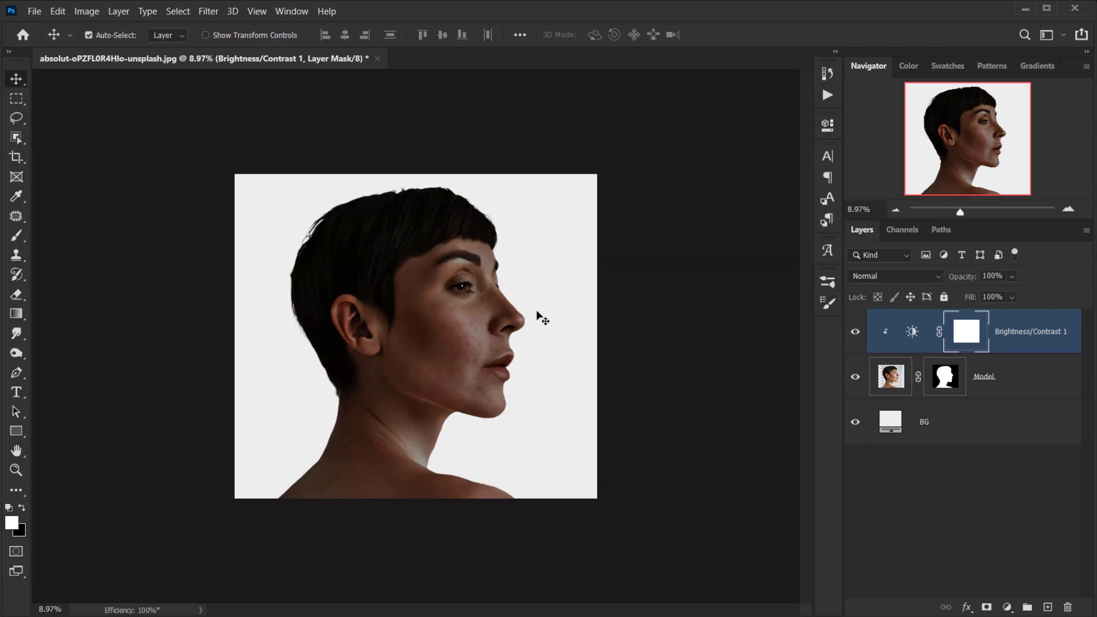
key(ctrl+plus)
scroll(399, 302, down, 3)
scroll(497, 333, up, 6)
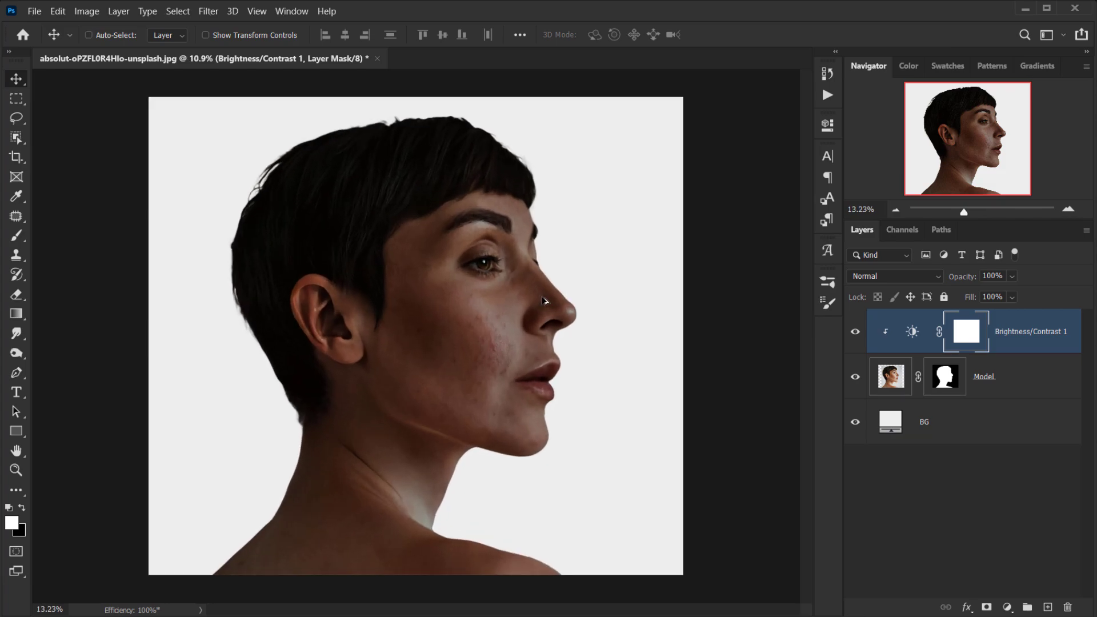
scroll(498, 331, down, 4)
scroll(499, 335, down, 1)
scroll(437, 334, up, 3)
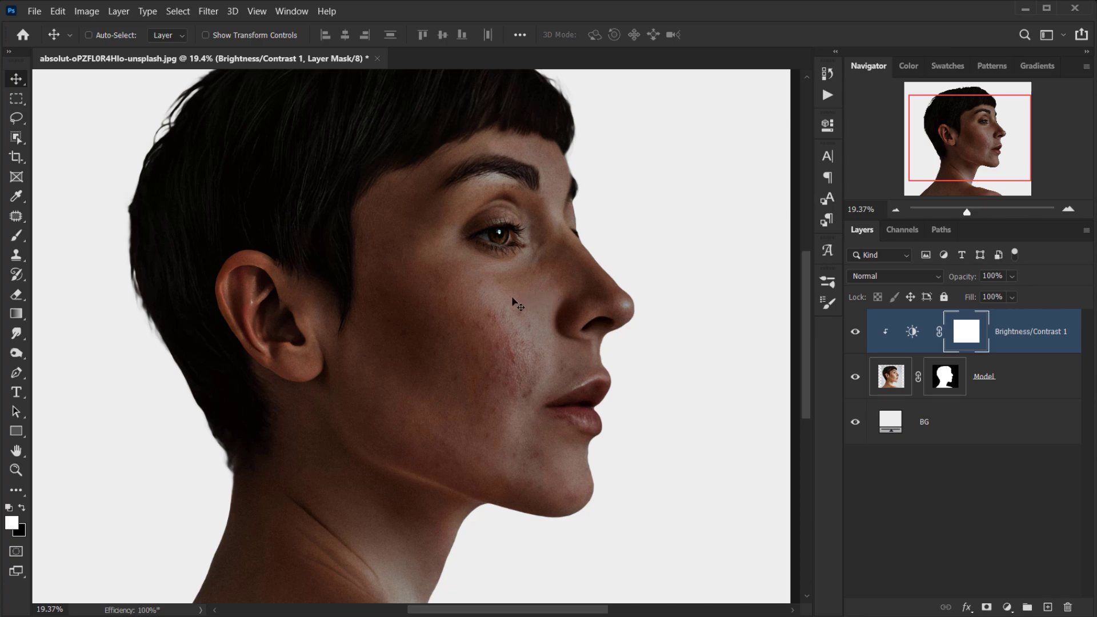
scroll(513, 301, down, 3)
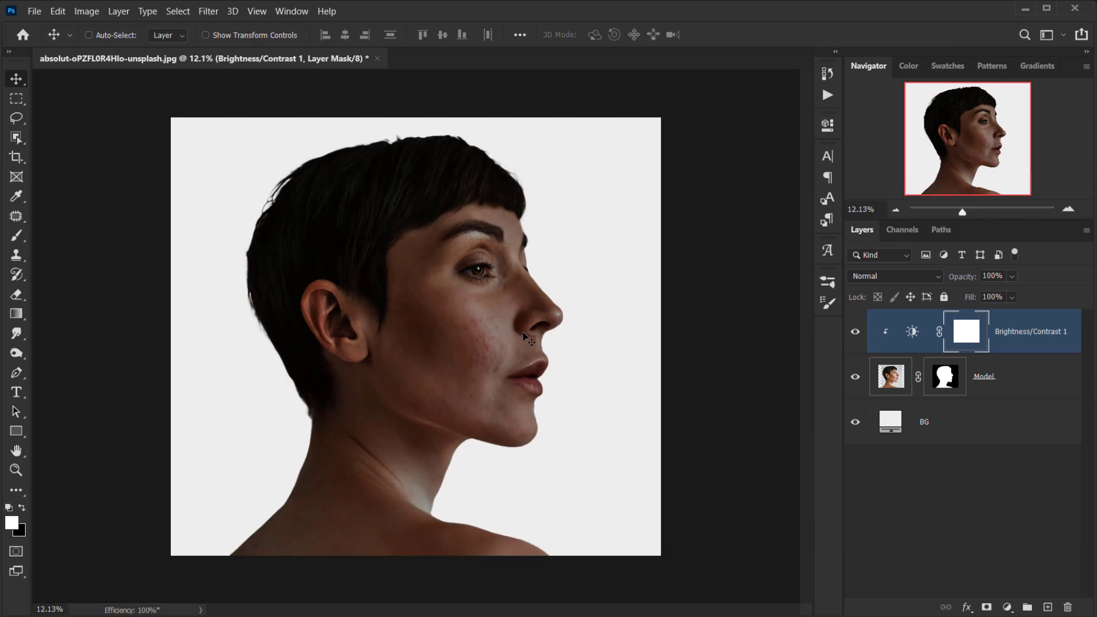
scroll(502, 320, up, 1)
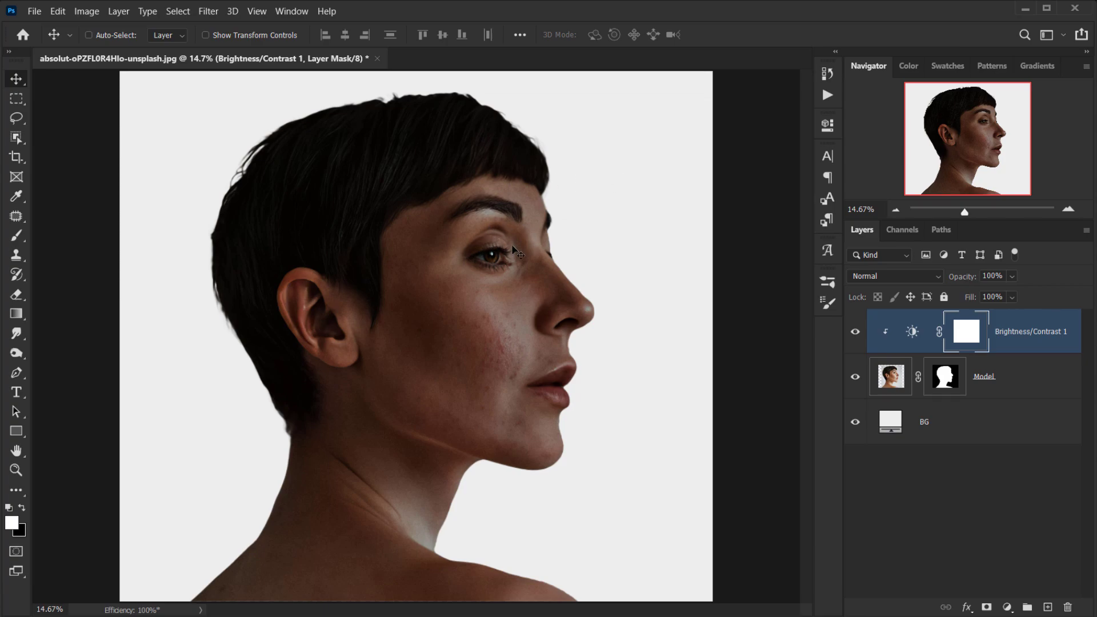
scroll(473, 285, down, 2)
scroll(478, 329, up, 1)
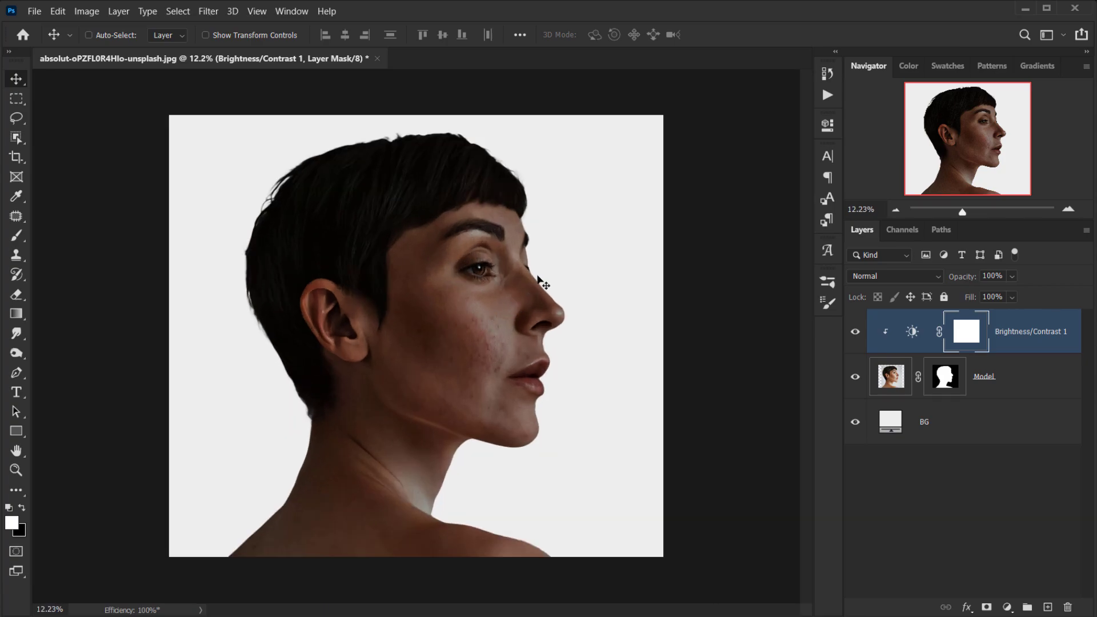
scroll(560, 264, up, 1)
scroll(616, 258, down, 2)
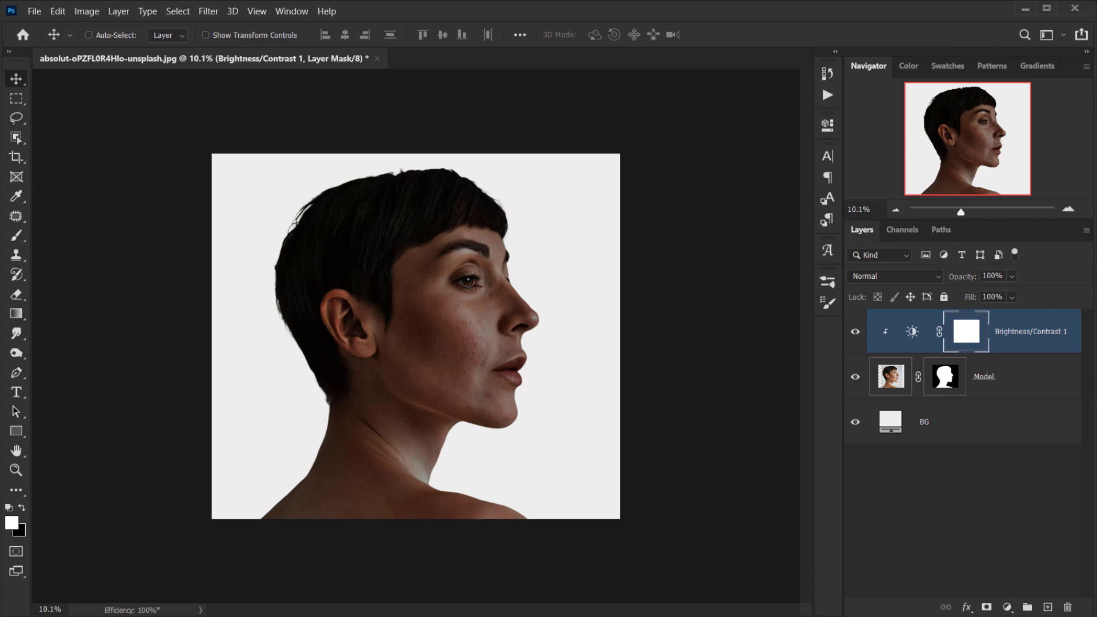
Place the waterfall photo in the document, enlarge it to 242.07% and position it over the portrait from the canvas's upper edge
key(alt+Tab)
drag(709, 169, 400, 483)
drag(415, 254, 416, 168)
mouse_move(416, 418)
mouse_down()
mouse_move(416, 565)
mouse_move(422, 404)
mouse_up()
Set the waterfall layer's blend mode to Lighten and commit its placement
click(888, 276)
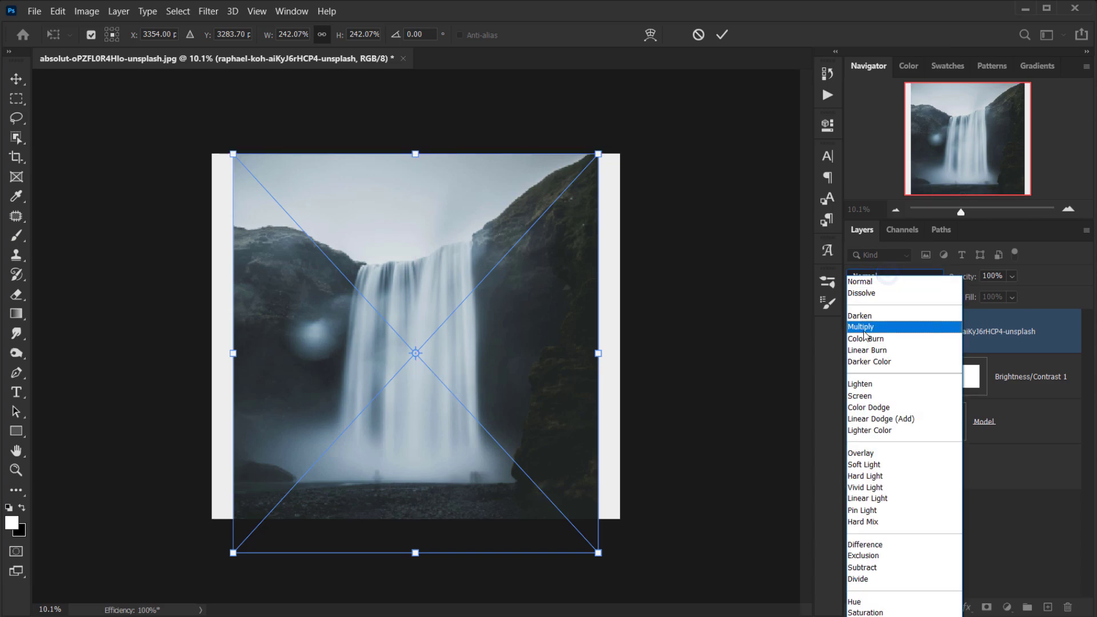
click(866, 382)
key(Return)
Free-transform the waterfall to 106.77% and move it slightly left so the water falls over the cheek and neck
drag(424, 258, 427, 269)
key(ctrl+t)
drag(416, 558, 416, 594)
drag(416, 402, 407, 397)
drag(407, 591, 408, 591)
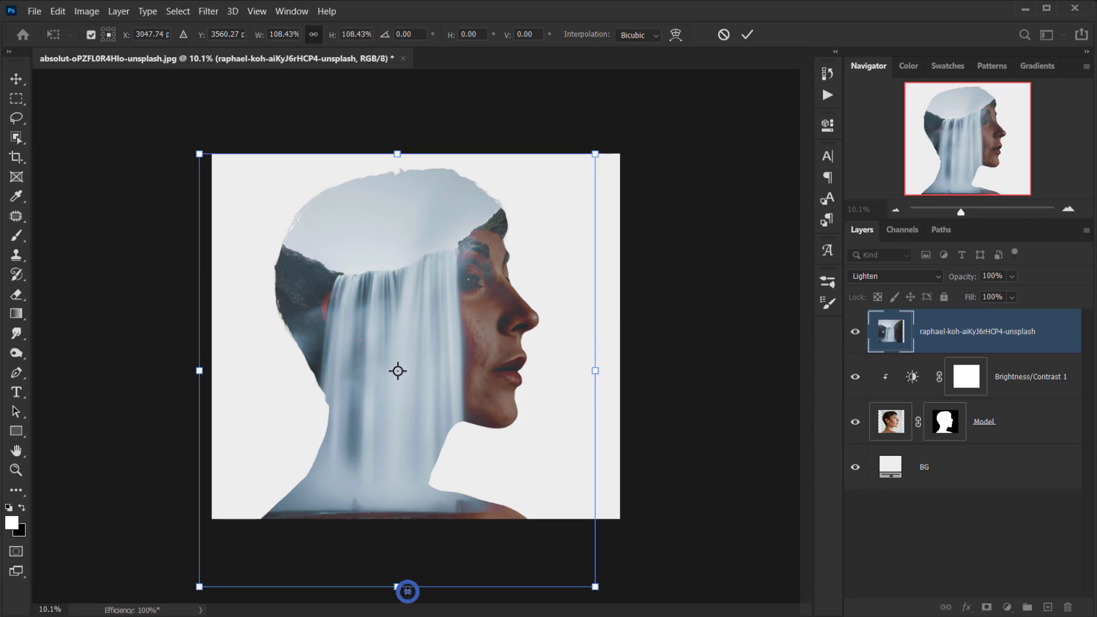
drag(384, 516, 385, 515)
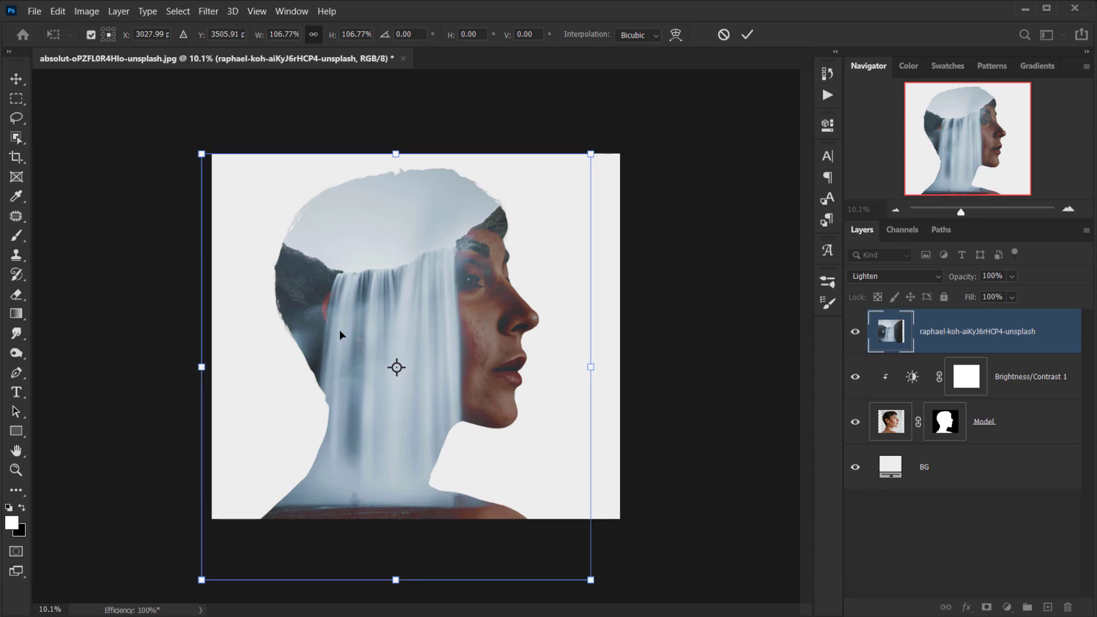
Shift the waterfall to the right so its water starts beside the woman's ear
scroll(339, 331, up, 5)
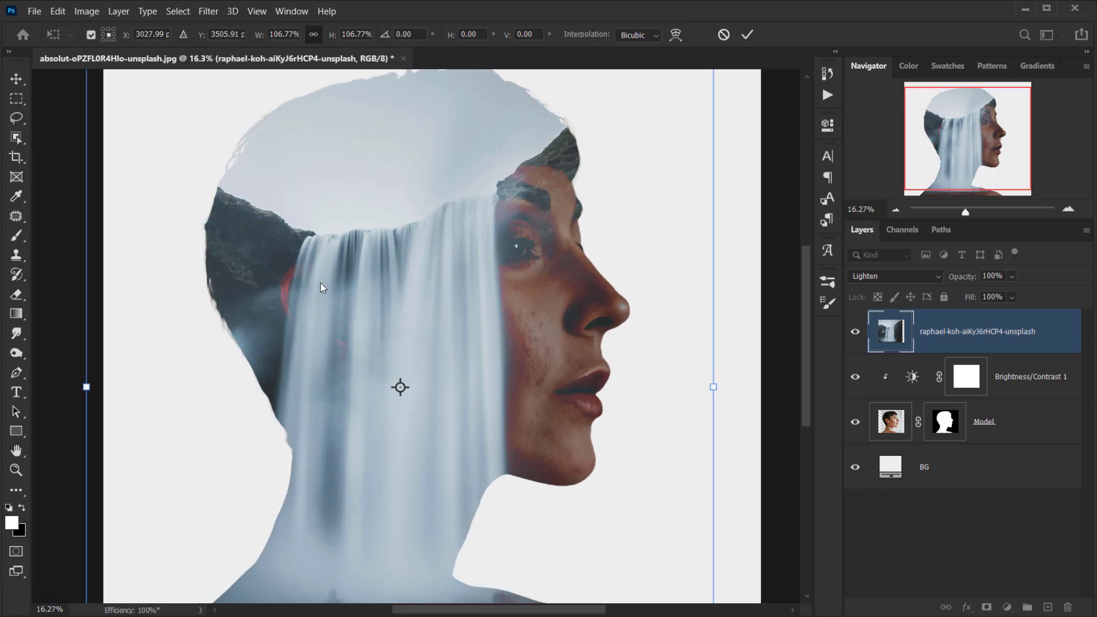
drag(306, 288, 315, 288)
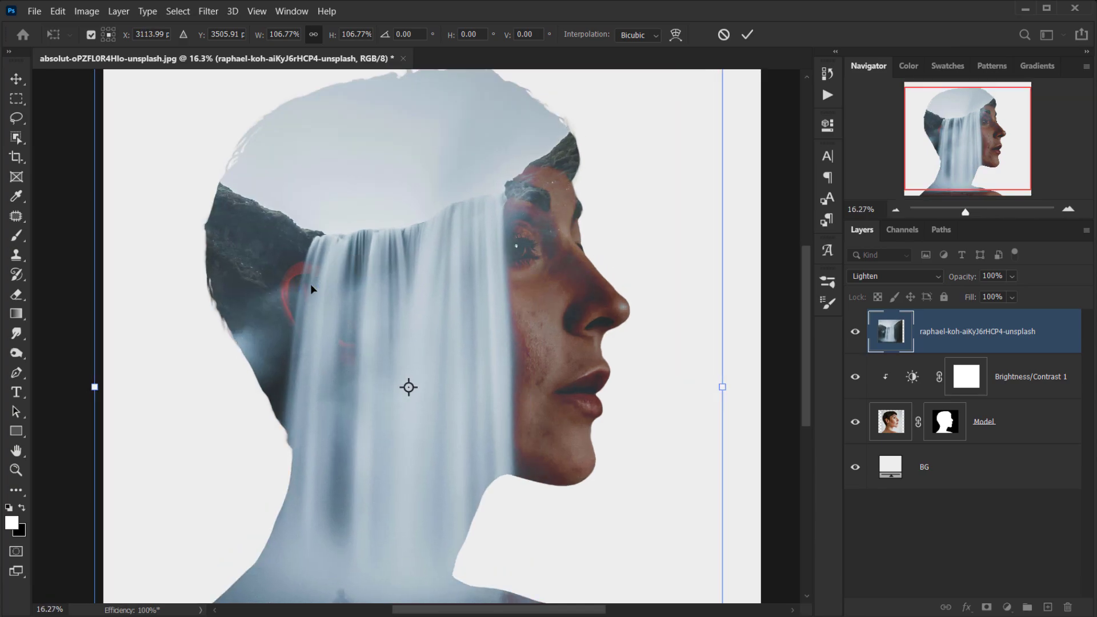
drag(514, 279, 518, 277)
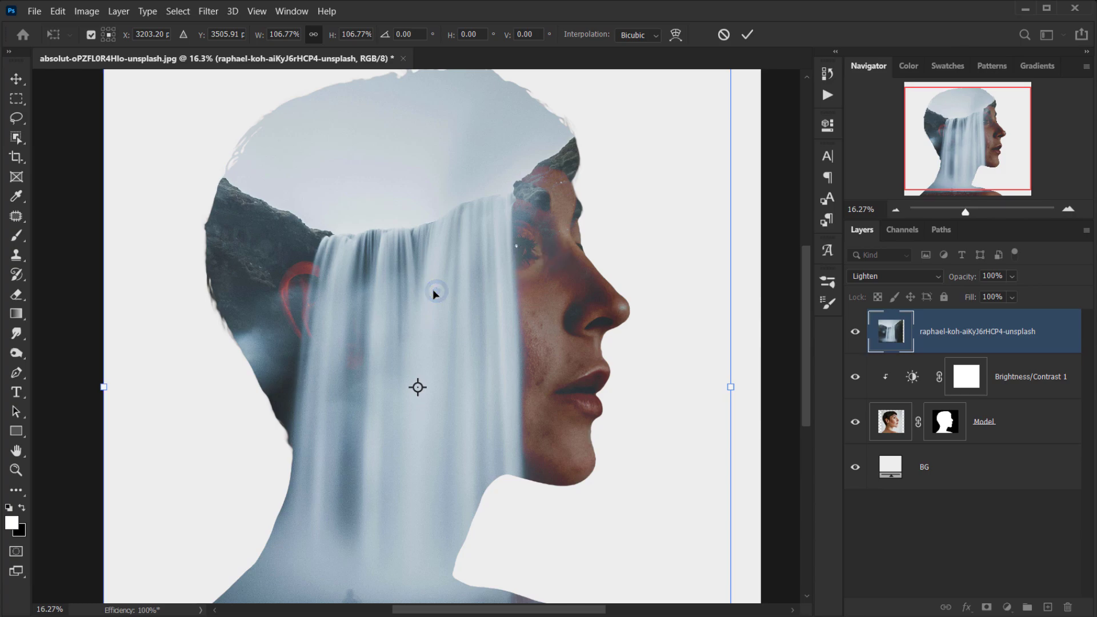
Scale the waterfall to 104.12%, move it so its upper edge meets the top of the head, and commit the transform
scroll(434, 294, down, 5)
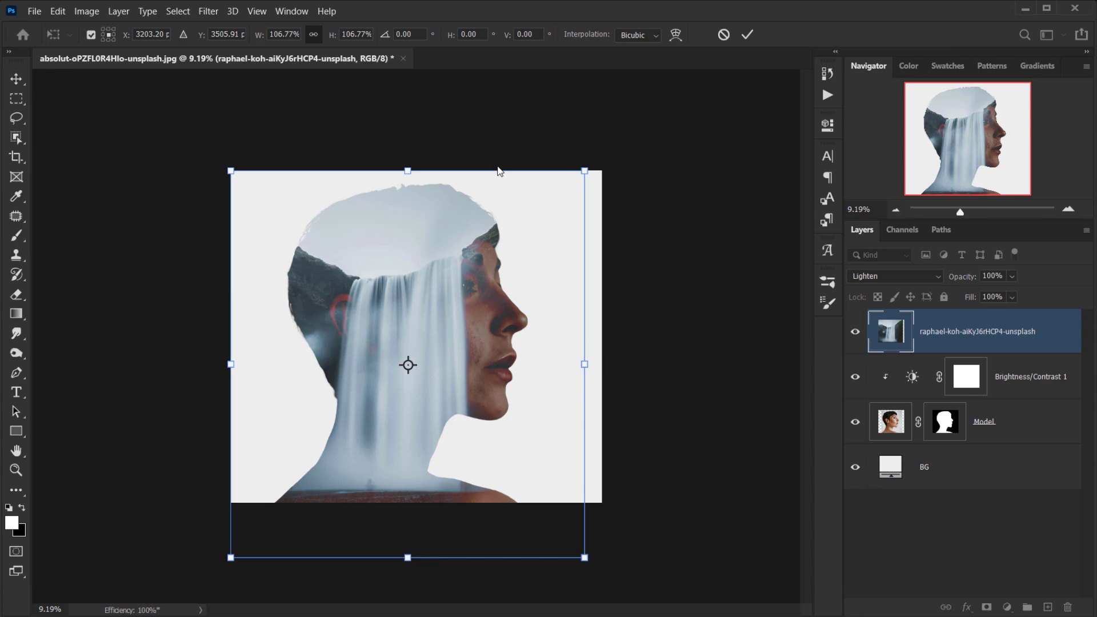
drag(412, 171, 406, 177)
scroll(405, 177, up, 4)
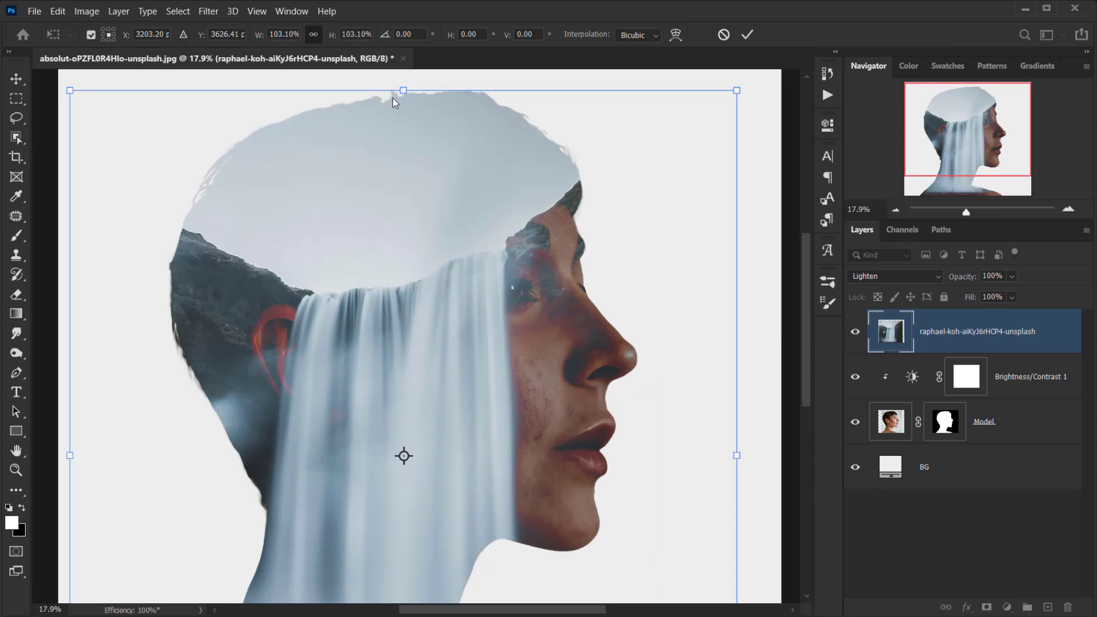
drag(403, 90, 403, 84)
scroll(436, 201, down, 2)
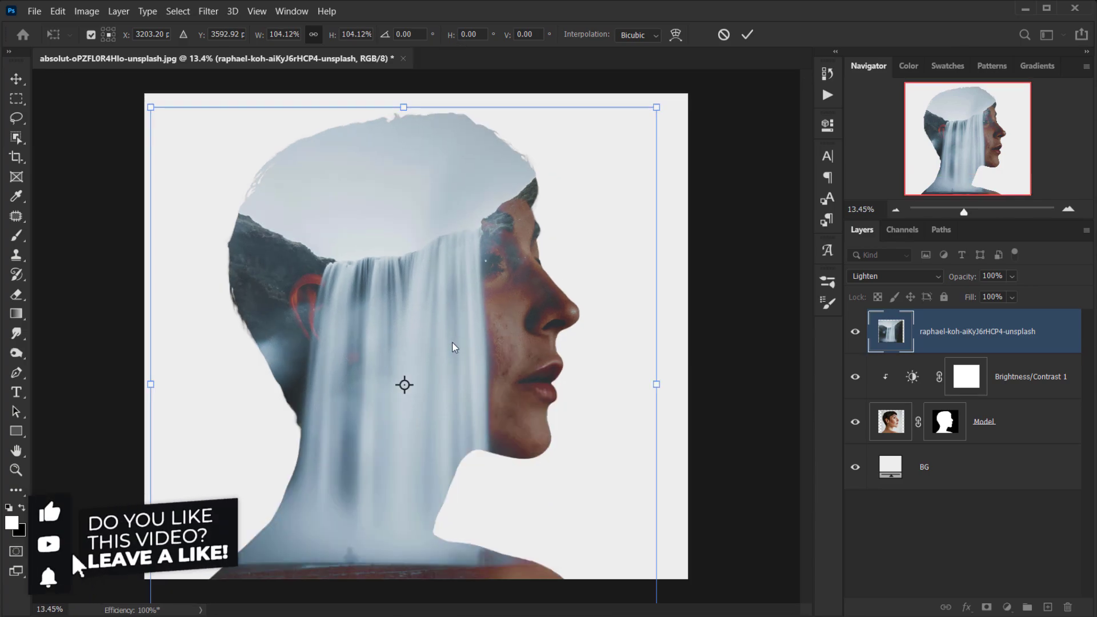
drag(440, 341, 443, 327)
scroll(416, 335, down, 1)
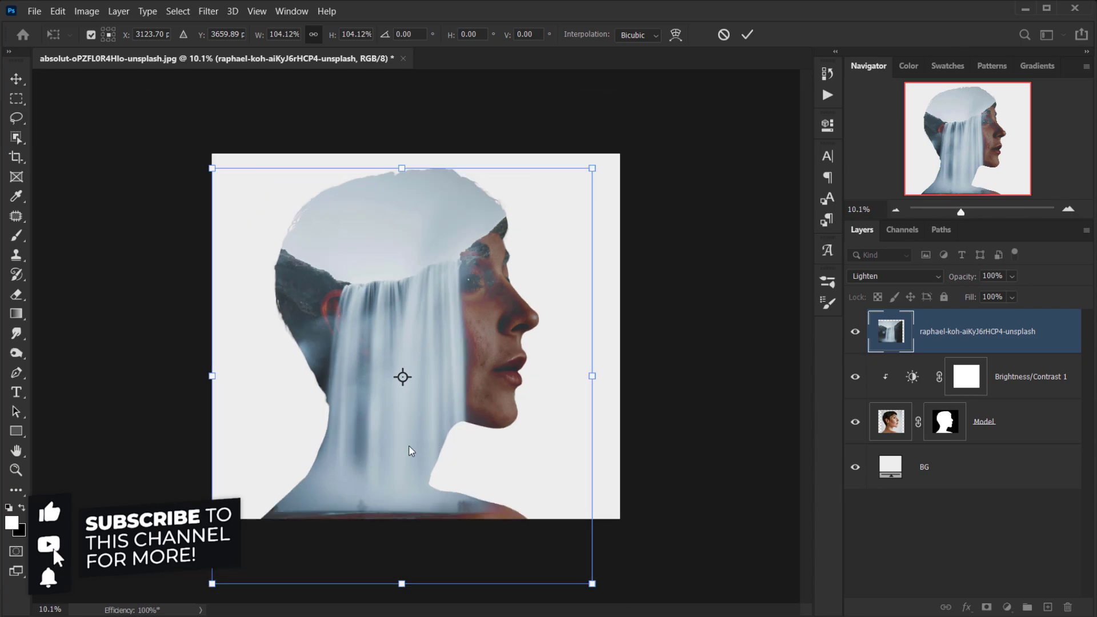
key(Return)
Examine how the waterfall blends with the woman's hair, ear and face, both close up and in the whole composition
scroll(419, 381, up, 2)
scroll(369, 270, down, 1)
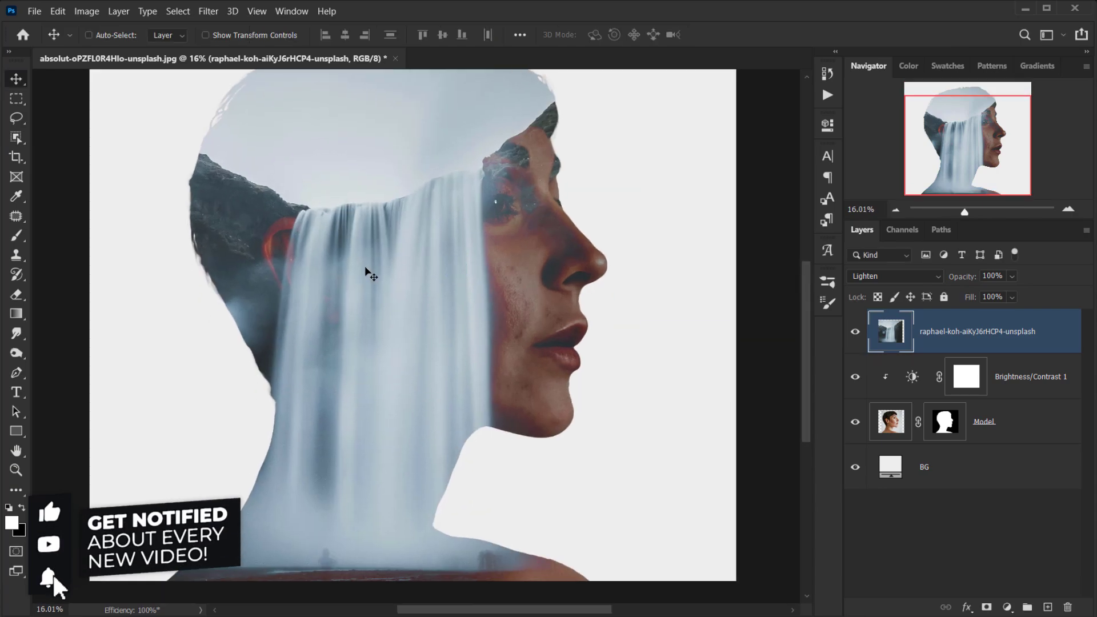
scroll(366, 280, down, 2)
scroll(429, 323, up, 2)
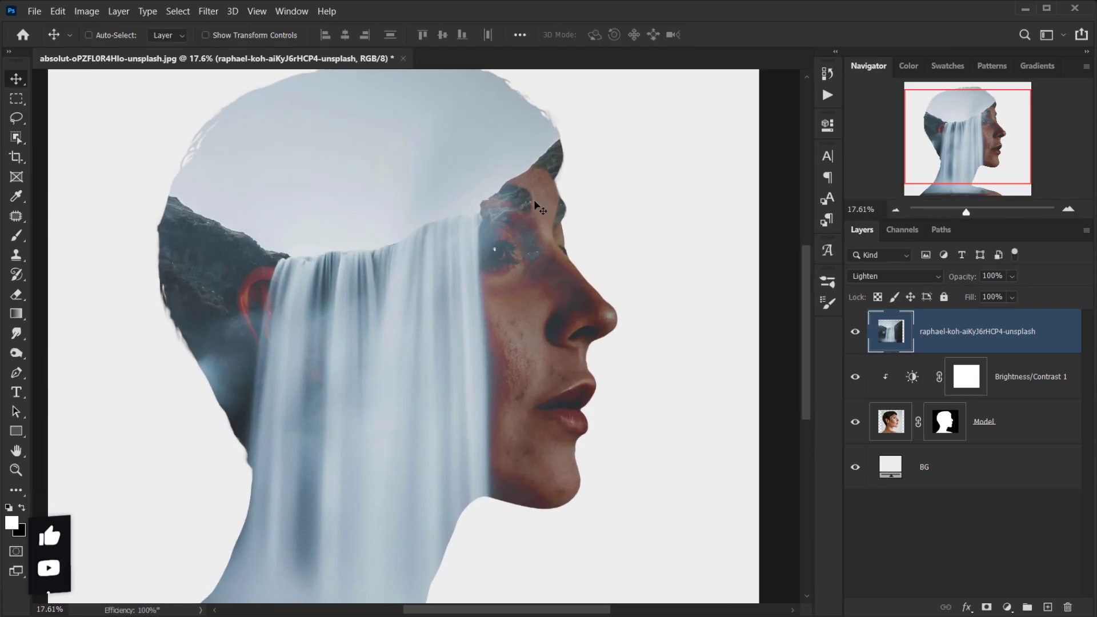
scroll(262, 367, down, 3)
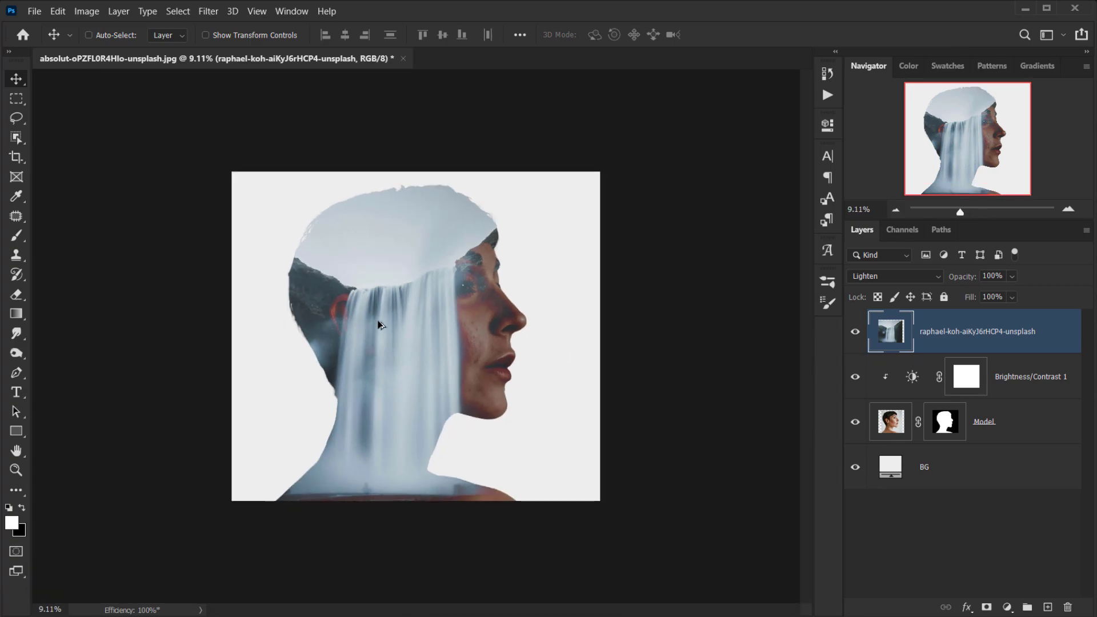
scroll(422, 332, up, 1)
scroll(423, 333, up, 1)
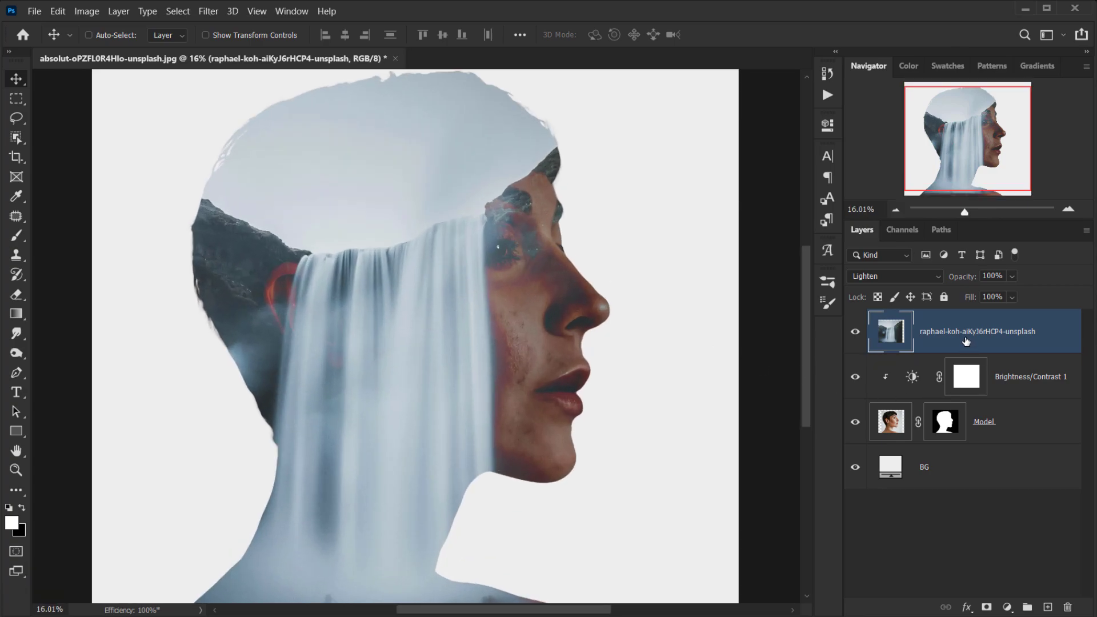
Add a Black & White adjustment layer with the Default preset above the waterfall layer
click(1007, 607)
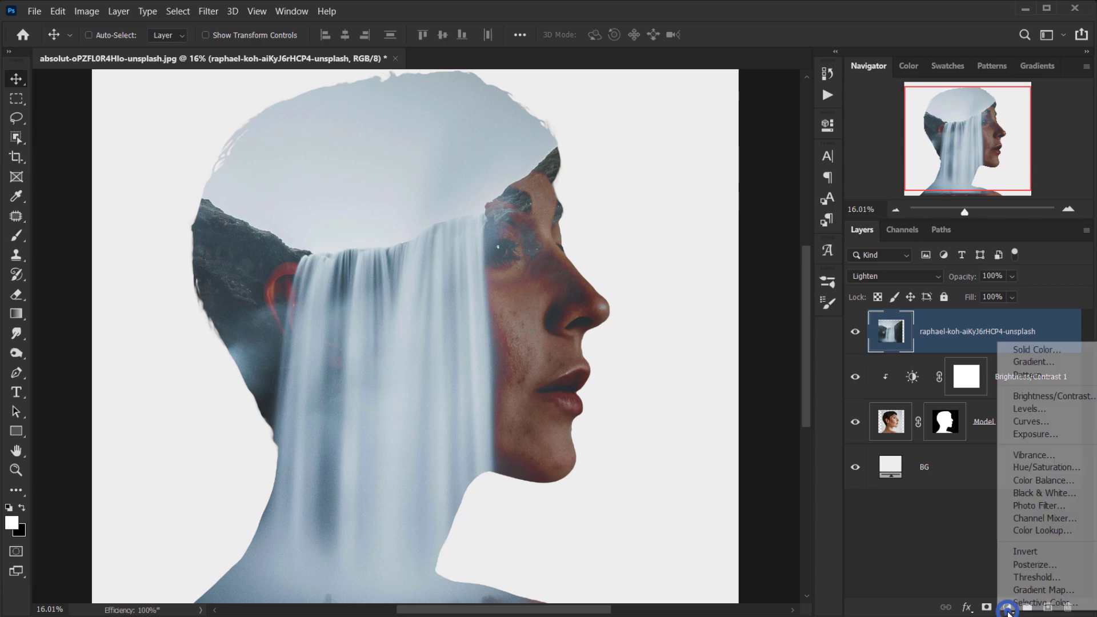
click(1039, 492)
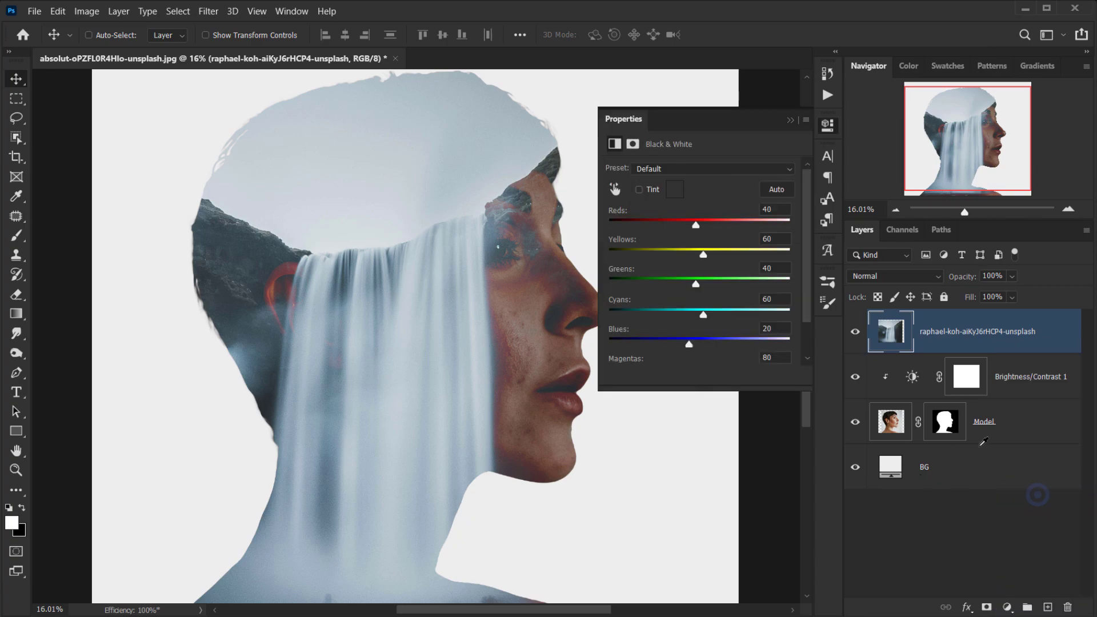
click(791, 120)
scroll(484, 299, down, 2)
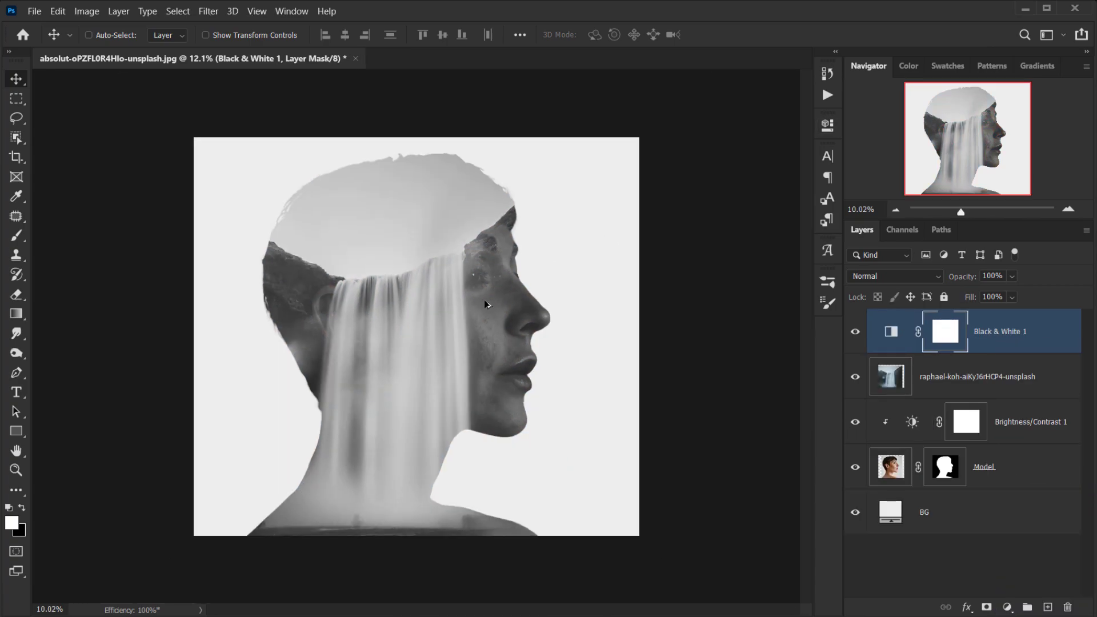
scroll(400, 335, up, 3)
scroll(401, 335, down, 2)
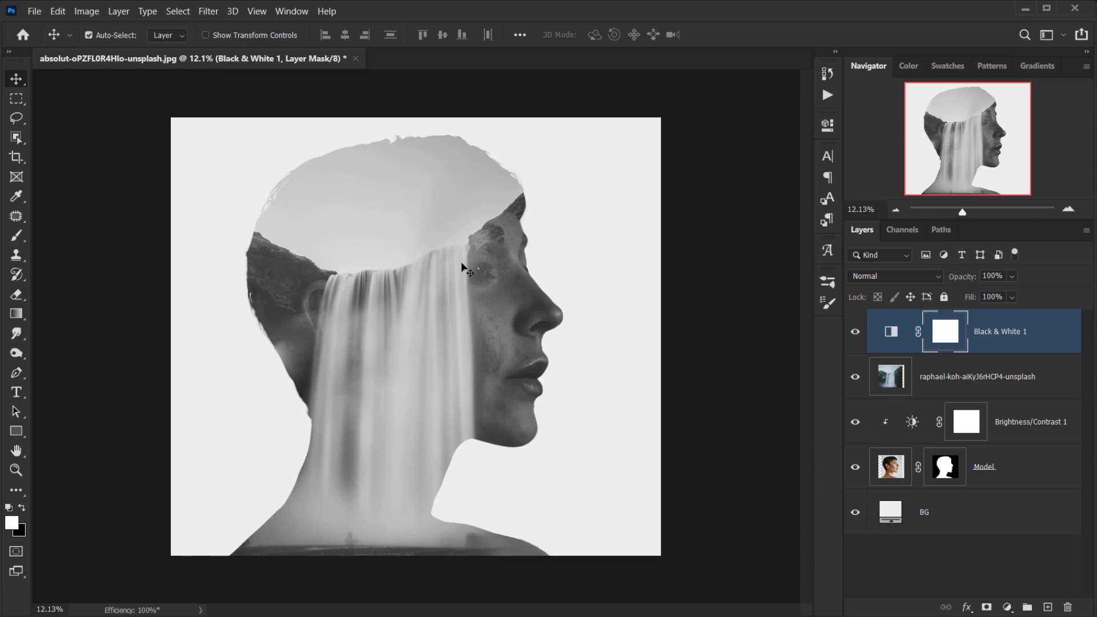
Change the BG fill layer's color to the gray c3c3c3 by sampling the bright sky inside the head
click(892, 512)
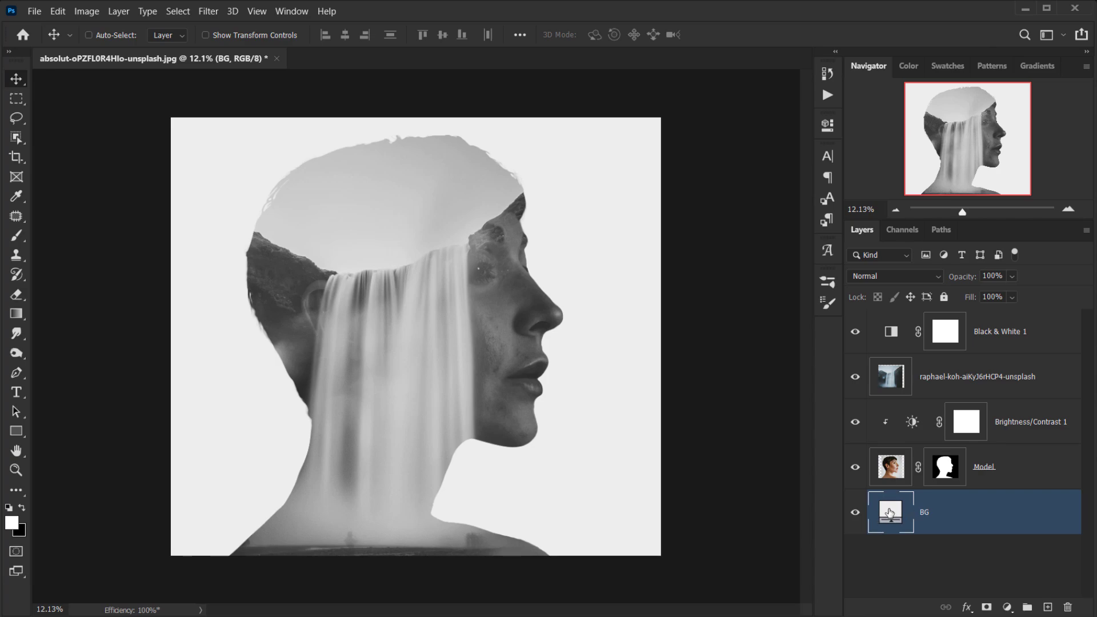
double_click(889, 512)
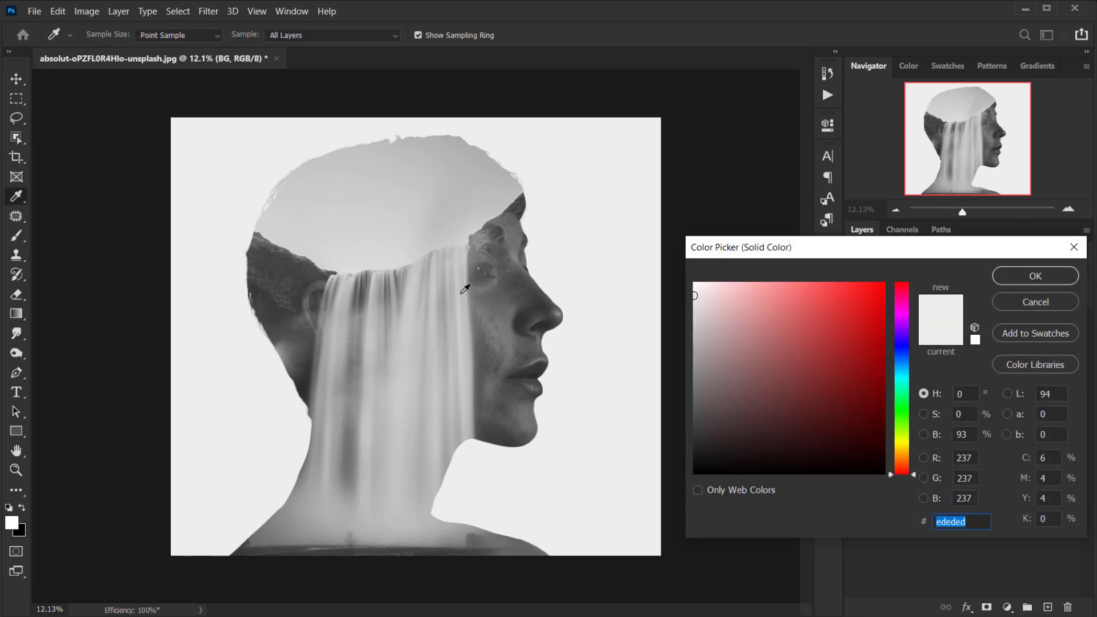
click(381, 243)
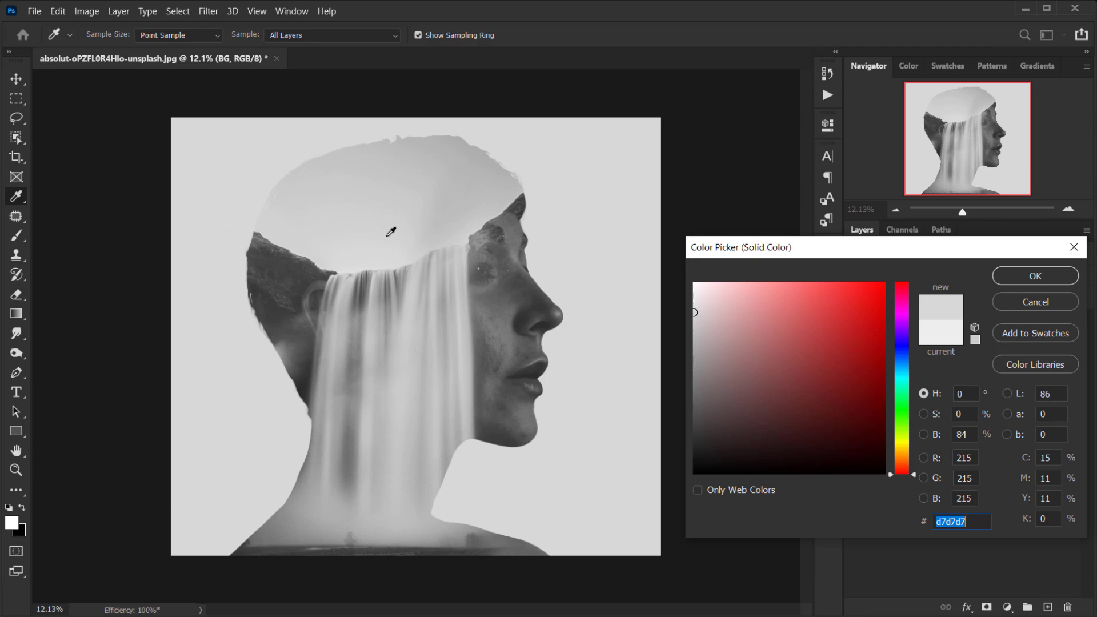
click(421, 241)
click(427, 197)
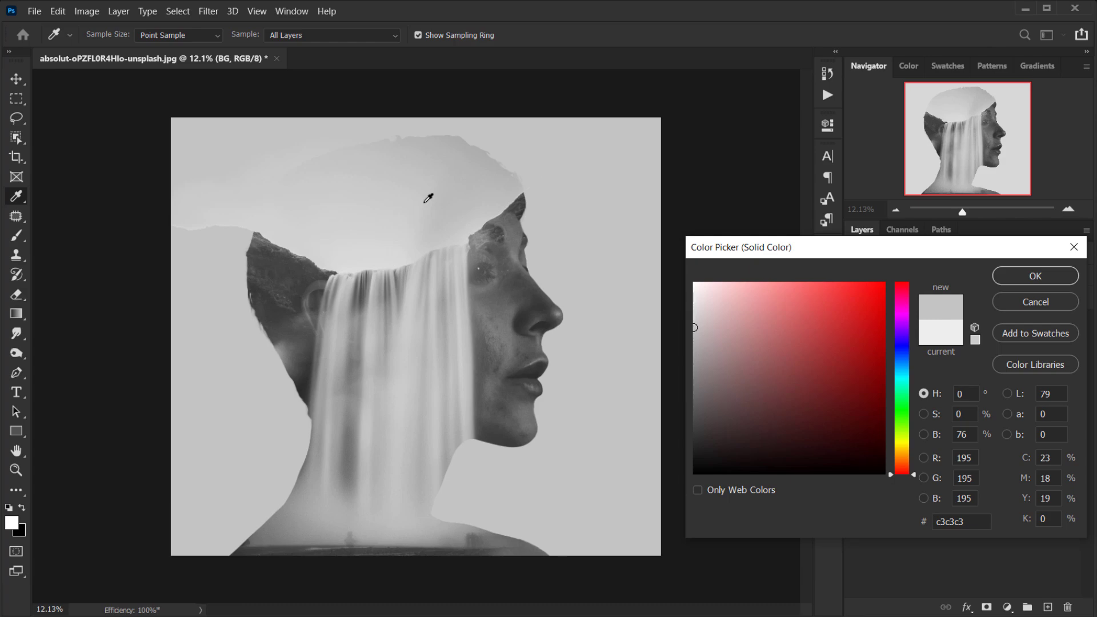
click(427, 198)
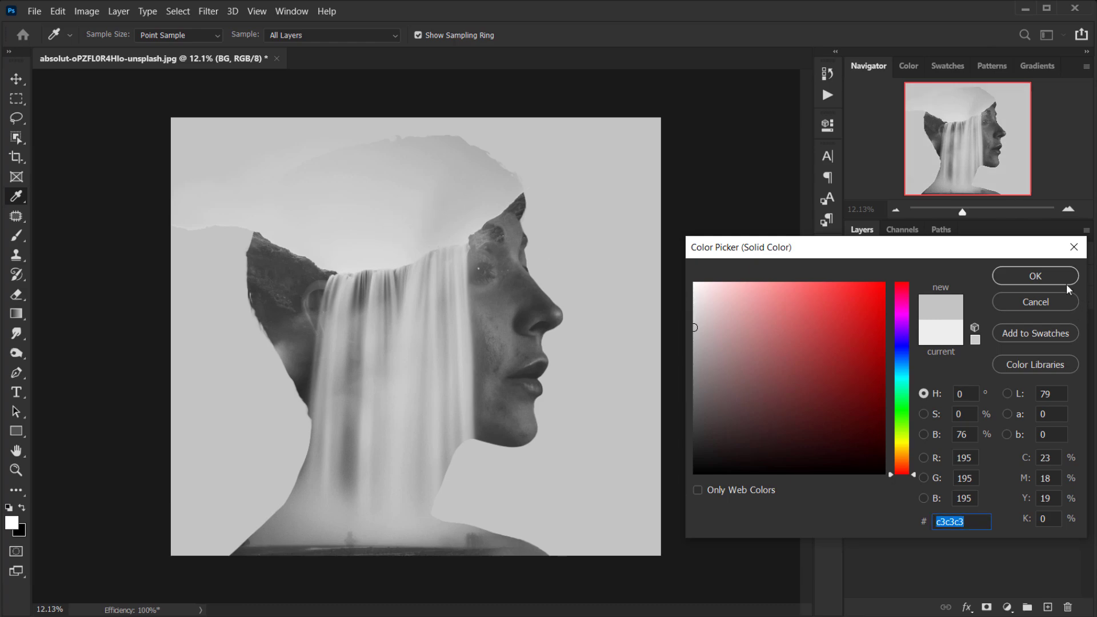
click(1035, 275)
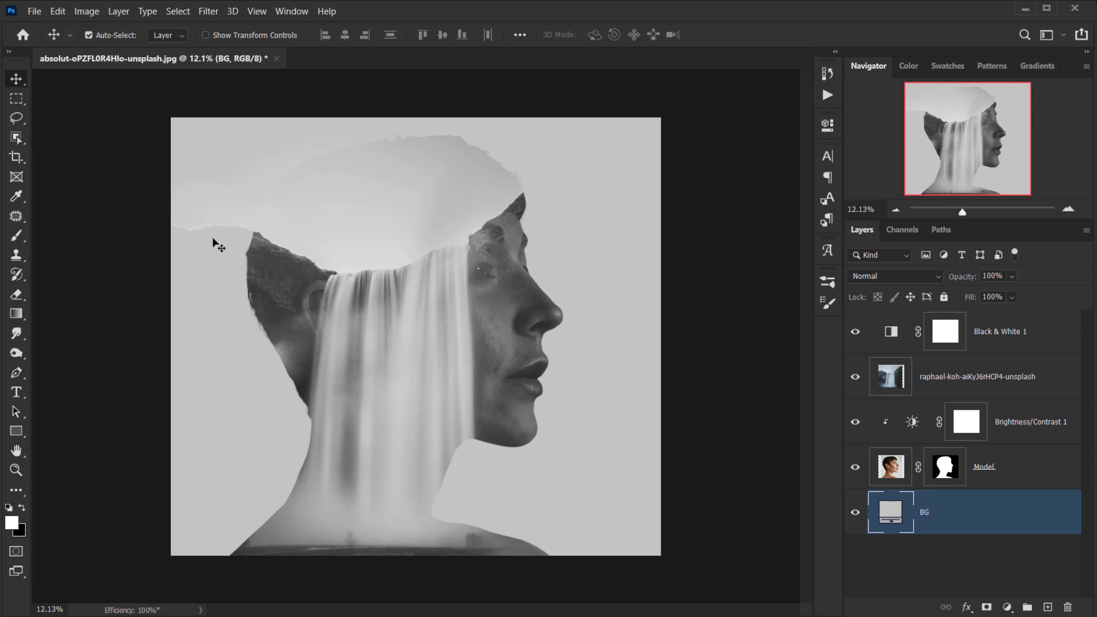
Add a layer mask to the waterfall layer and ready a soft brush with 16% flow for painting on it
click(1039, 396)
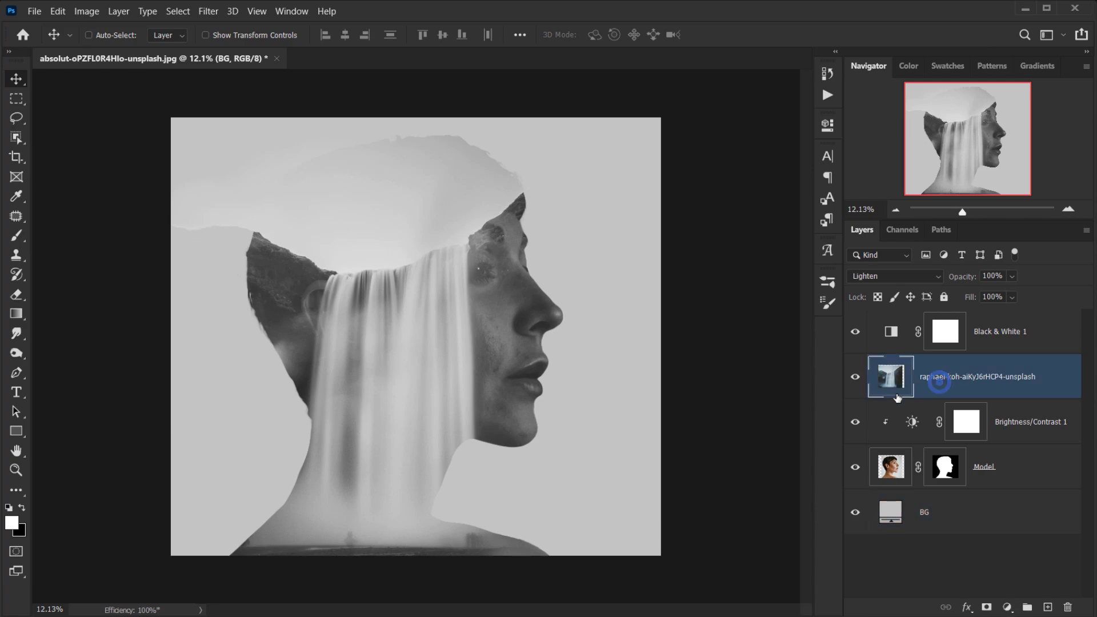
click(989, 609)
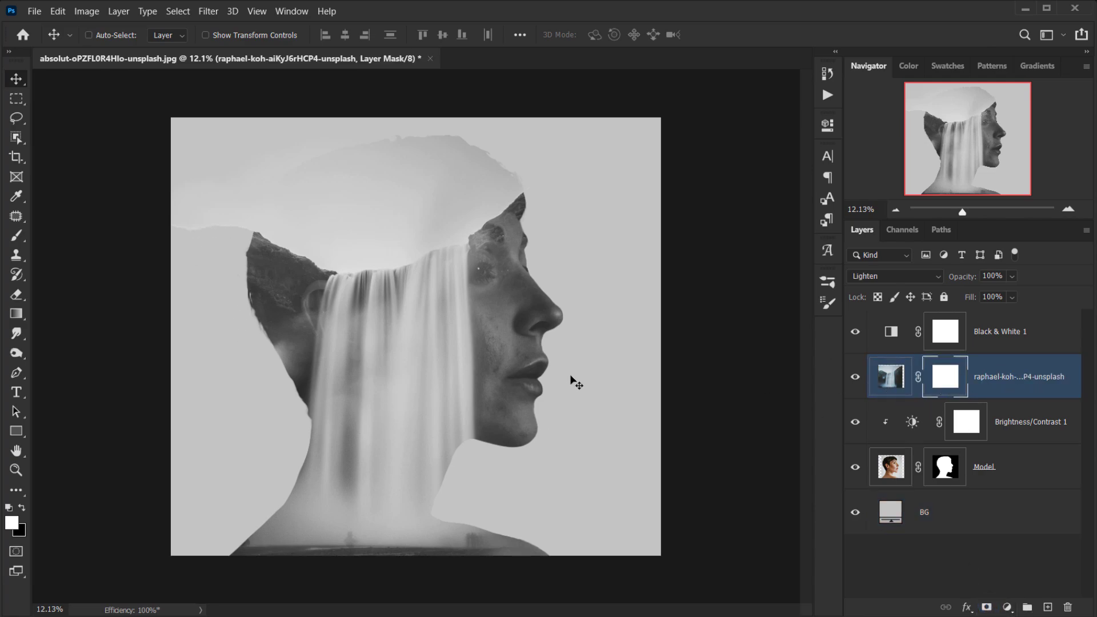
key(b)
mouse_move(245, 232)
mouse_down()
mouse_move(206, 244)
mouse_move(203, 228)
mouse_move(279, 253)
mouse_move(223, 230)
mouse_move(193, 257)
mouse_move(242, 208)
mouse_move(251, 240)
mouse_up()
scroll(207, 242, up, 3)
key(x)
scroll(223, 230, up, 3)
drag(392, 36, 399, 36)
Paint black on the waterfall mask over the sky spilling behind the head, restoring some of it in white above the rock
mouse_move(250, 215)
mouse_down()
mouse_move(215, 231)
mouse_move(320, 229)
mouse_move(336, 203)
mouse_up()
drag(431, 194, 406, 197)
key(x)
mouse_move(407, 204)
mouse_down()
mouse_move(404, 215)
mouse_move(357, 207)
mouse_up()
scroll(357, 207, up, 4)
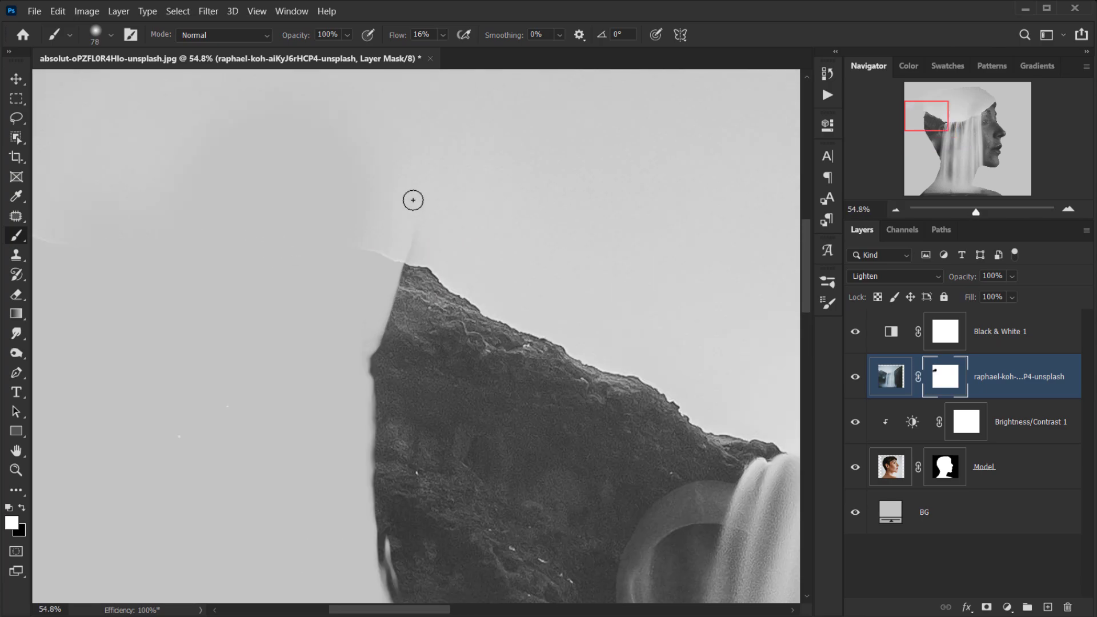
Refine the waterfall mask around the rock's peak so the sky fades softly into the gray background behind the head
drag(426, 217, 409, 240)
key(x)
click(372, 252)
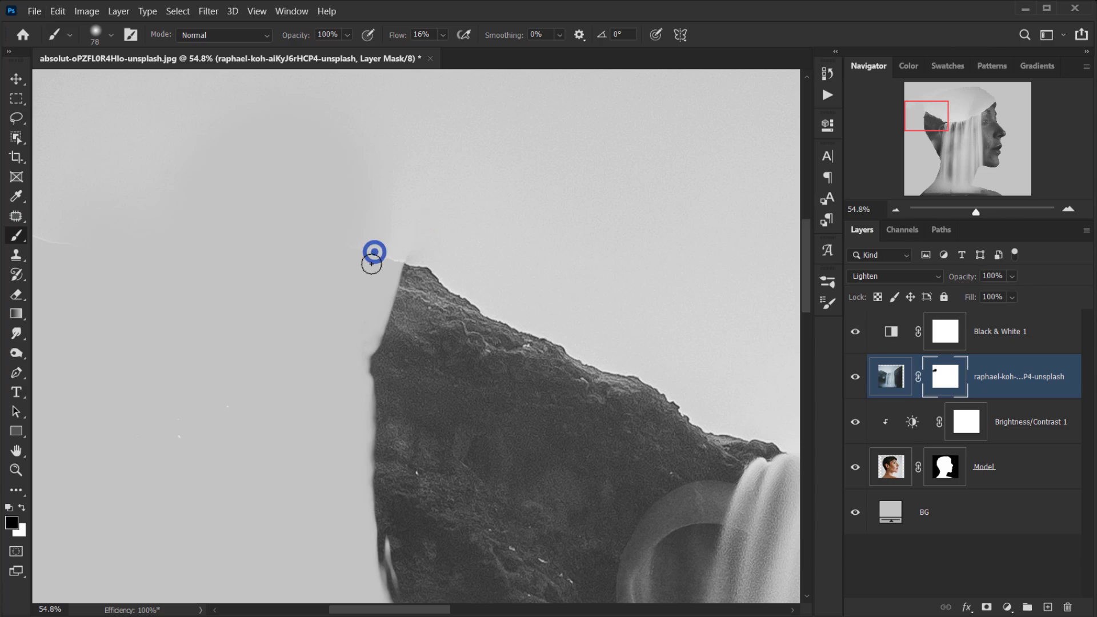
drag(289, 268, 318, 272)
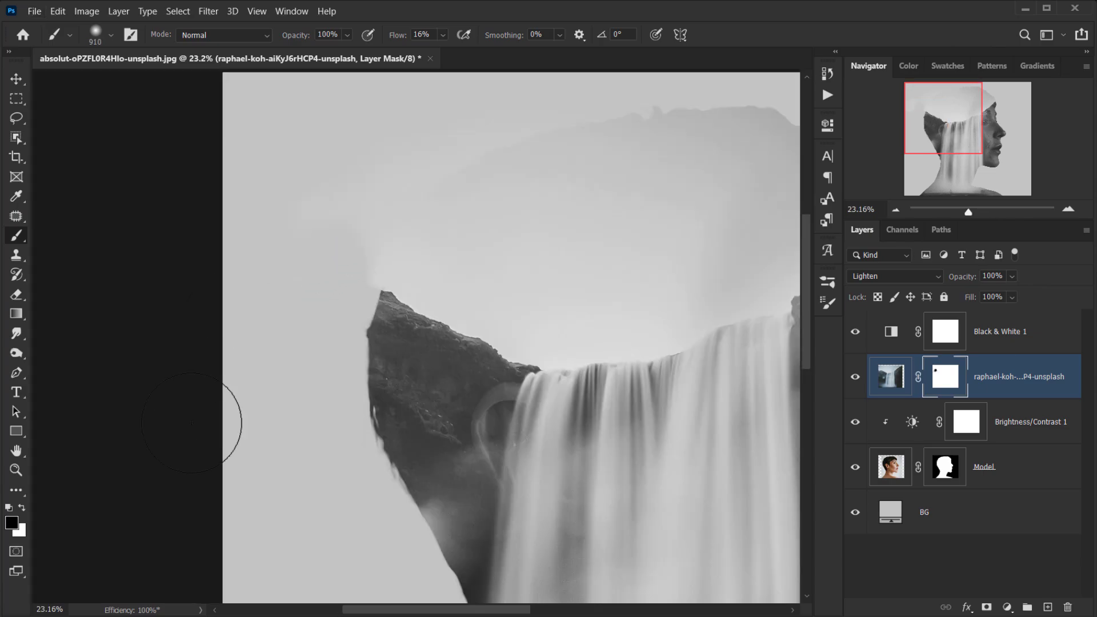
scroll(255, 345, down, 5)
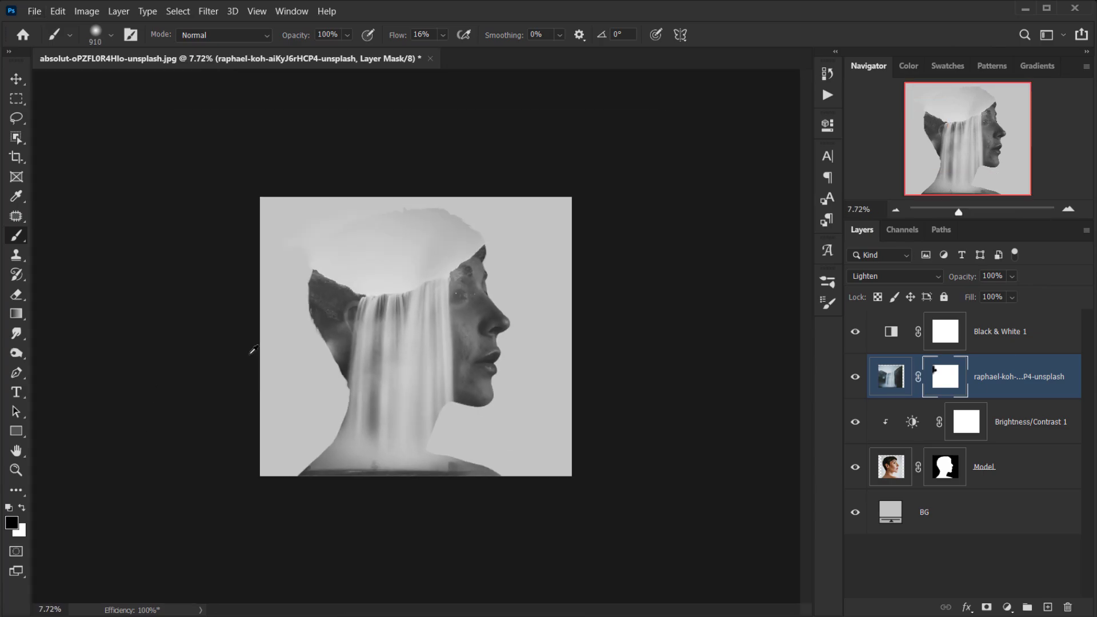
scroll(273, 331, up, 4)
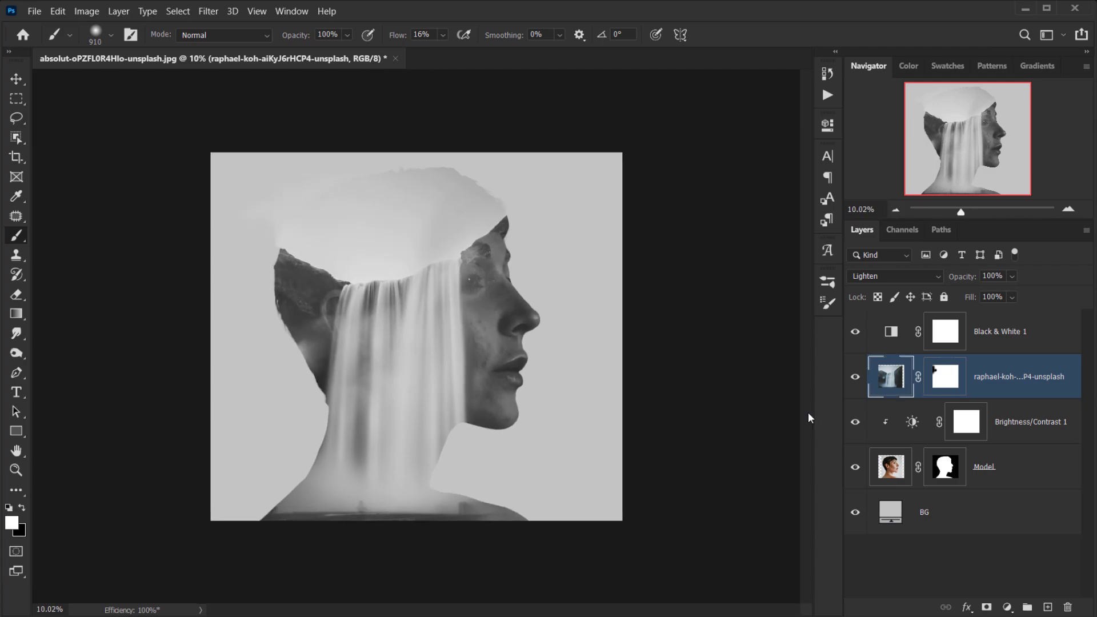
Bring the birds layer into the composition above the waterfall layer and place it across the upper part of the head
key(ctrl+0)
key(alt+Tab)
drag(533, 170, 422, 513)
drag(418, 322, 416, 286)
drag(436, 337, 449, 201)
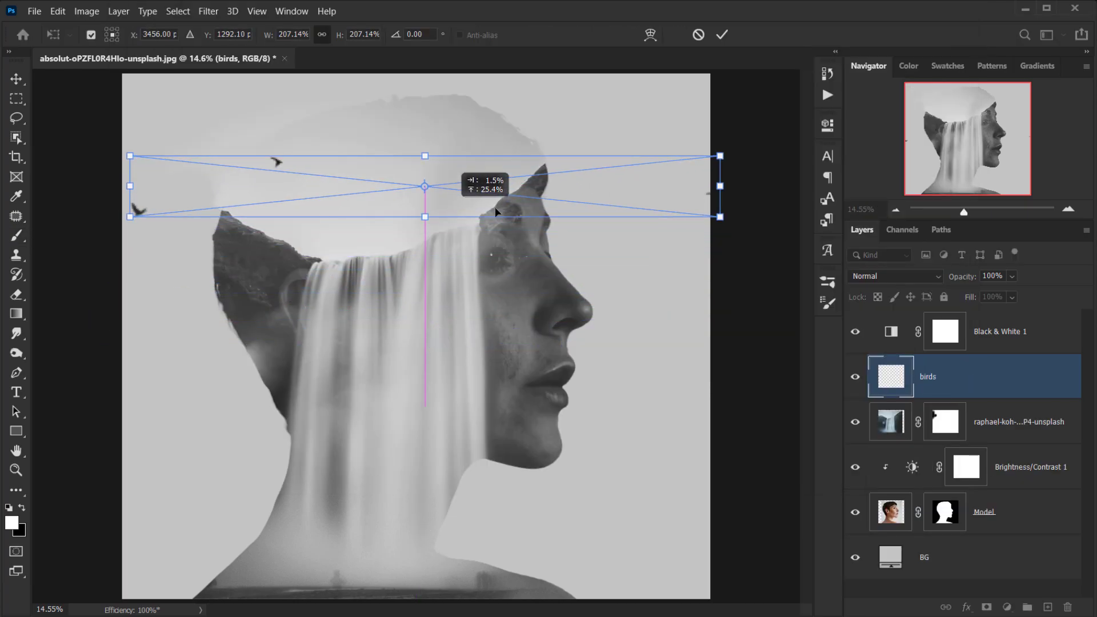
Scale the birds to 187.60%, position them around the top of the head, and commit the transform
drag(718, 185, 668, 186)
drag(571, 199, 598, 204)
drag(671, 210, 641, 172)
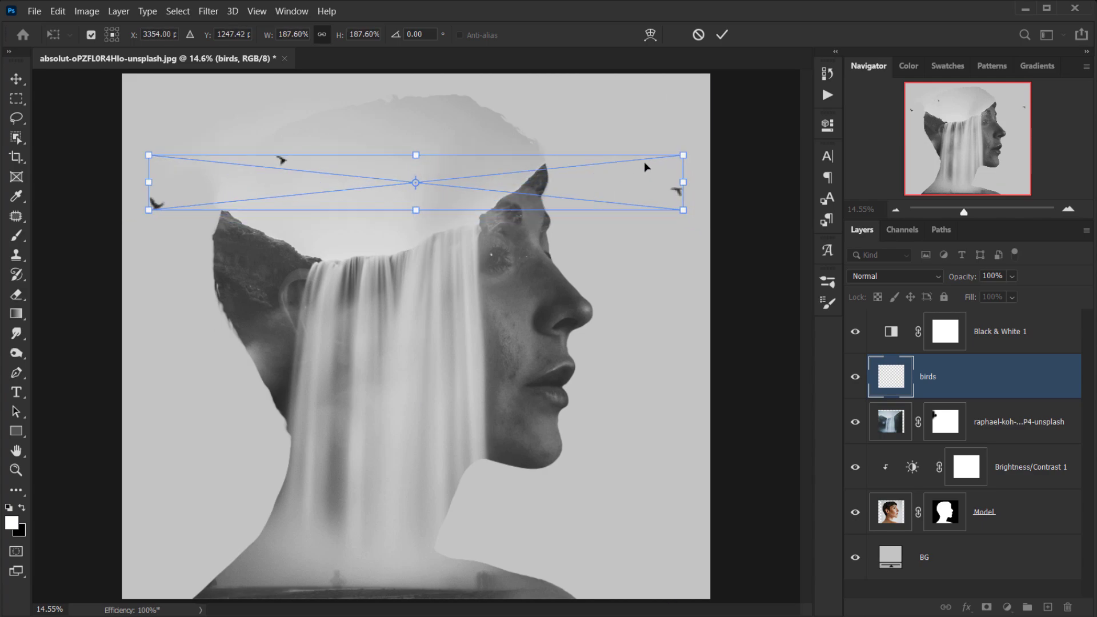
click(722, 35)
key(b)
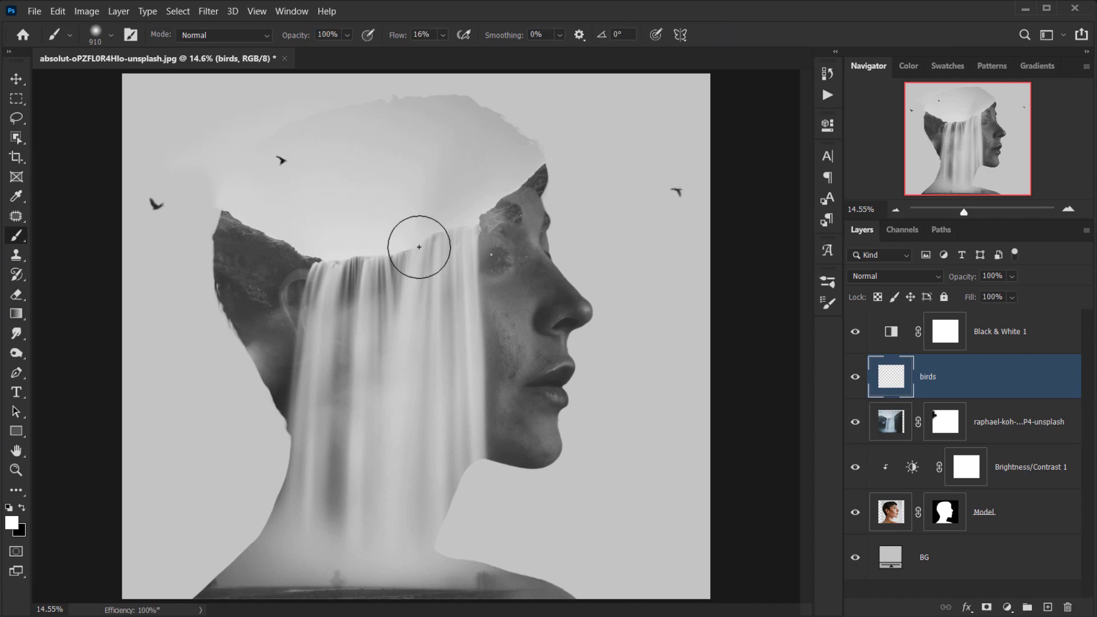
key(v)
scroll(538, 308, down, 3)
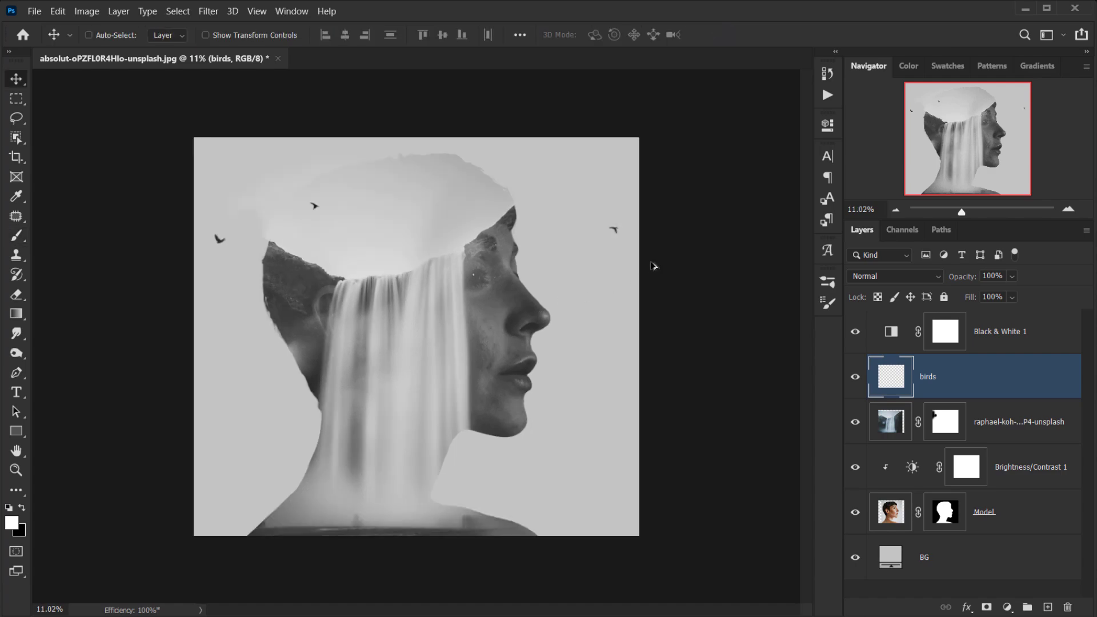
Add a layer mask to the birds layer and paint softly in black to fade the bird in front of the forehead
scroll(658, 269, up, 2)
click(994, 607)
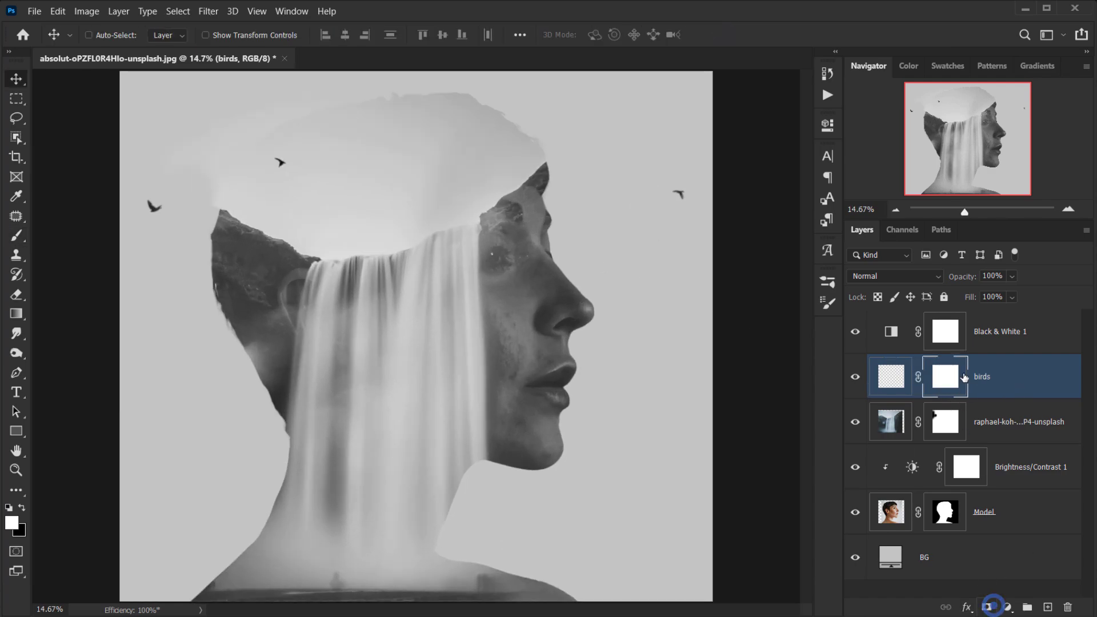
key(b)
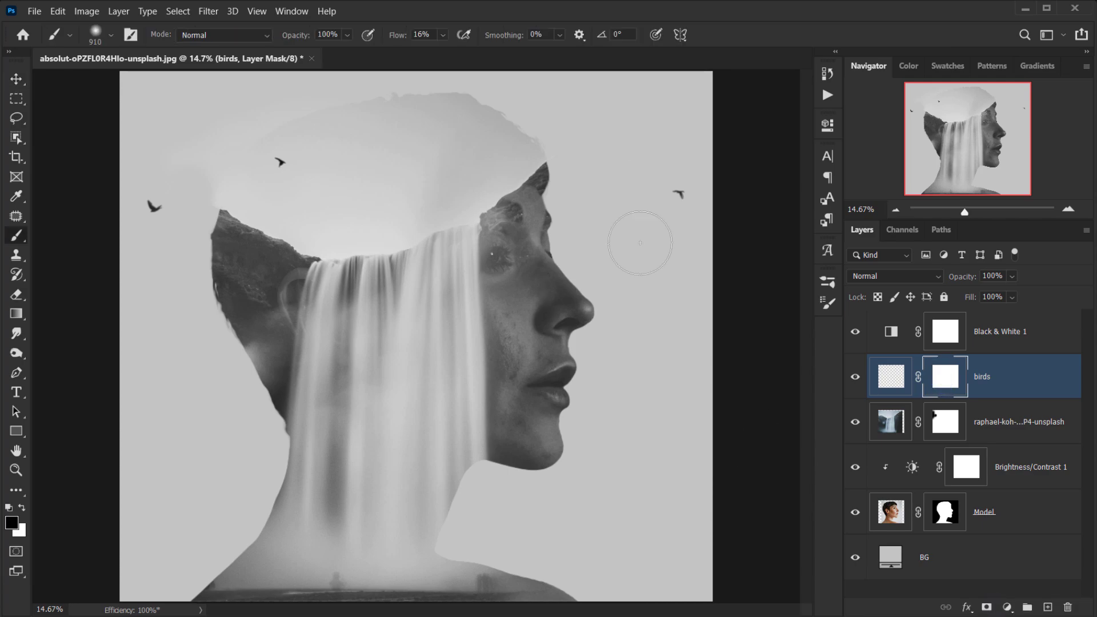
scroll(657, 211, up, 2)
click(669, 222)
alt+right_click(690, 232)
drag(686, 228, 694, 226)
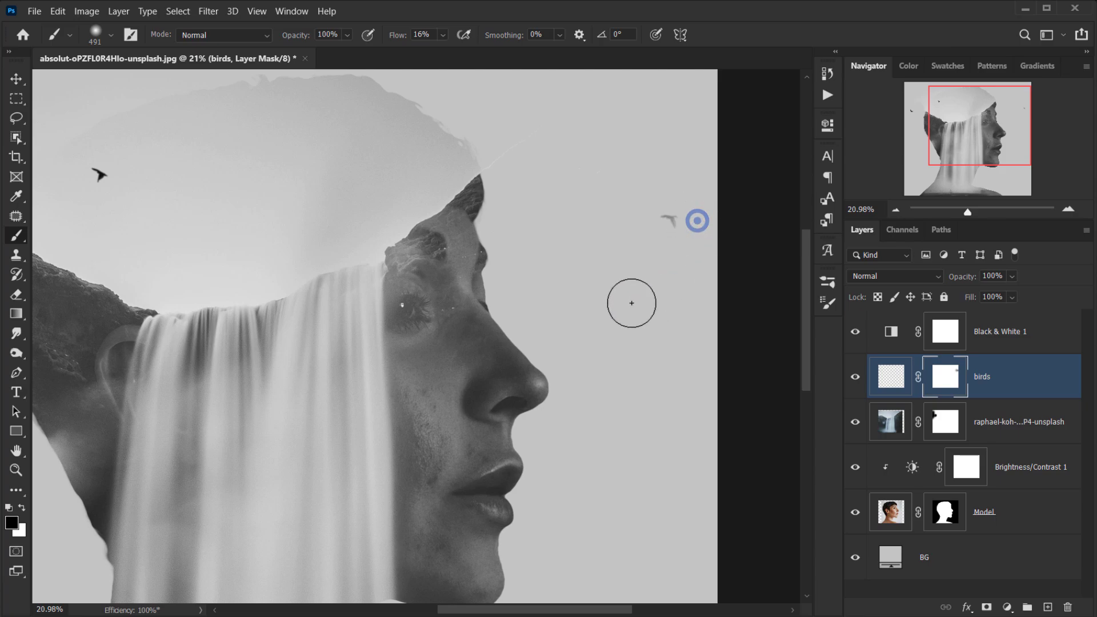
scroll(634, 301, down, 3)
scroll(619, 245, up, 1)
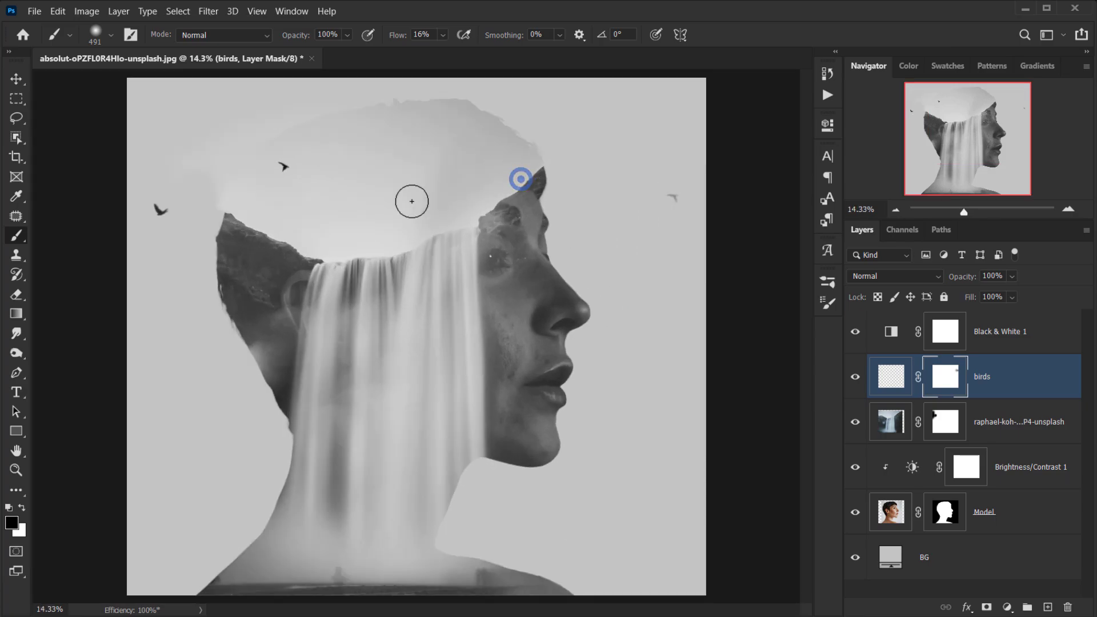
Fade the bird above the waterfall and the one behind the head with soft black strokes on the birds mask
scroll(287, 176, up, 2)
alt+right_click(297, 179)
click(291, 171)
alt+right_click(127, 209)
click(128, 213)
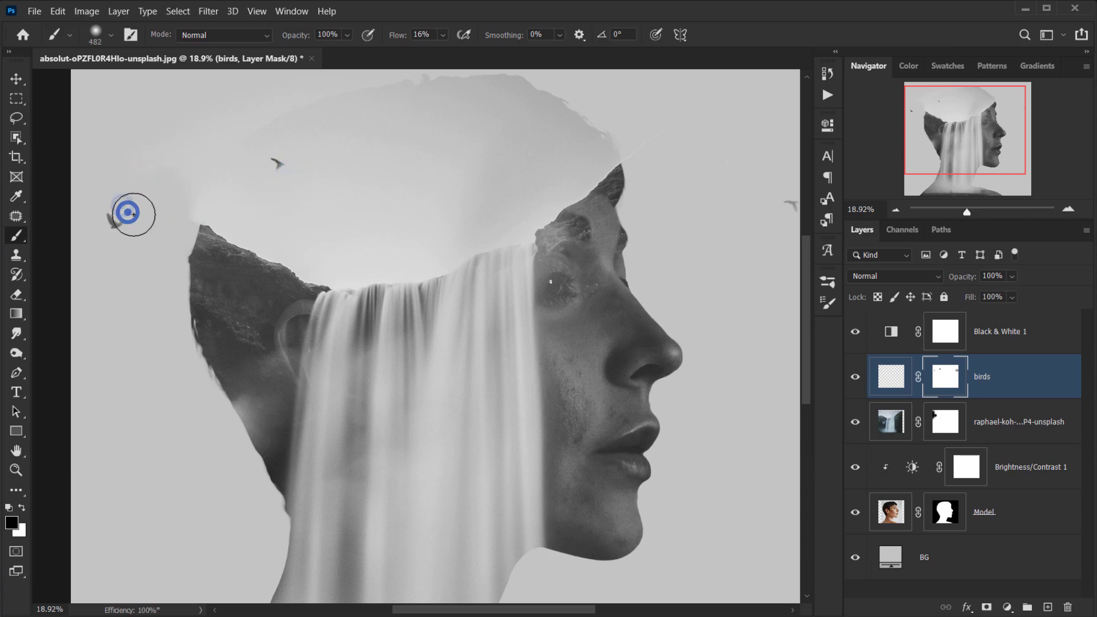
click(131, 216)
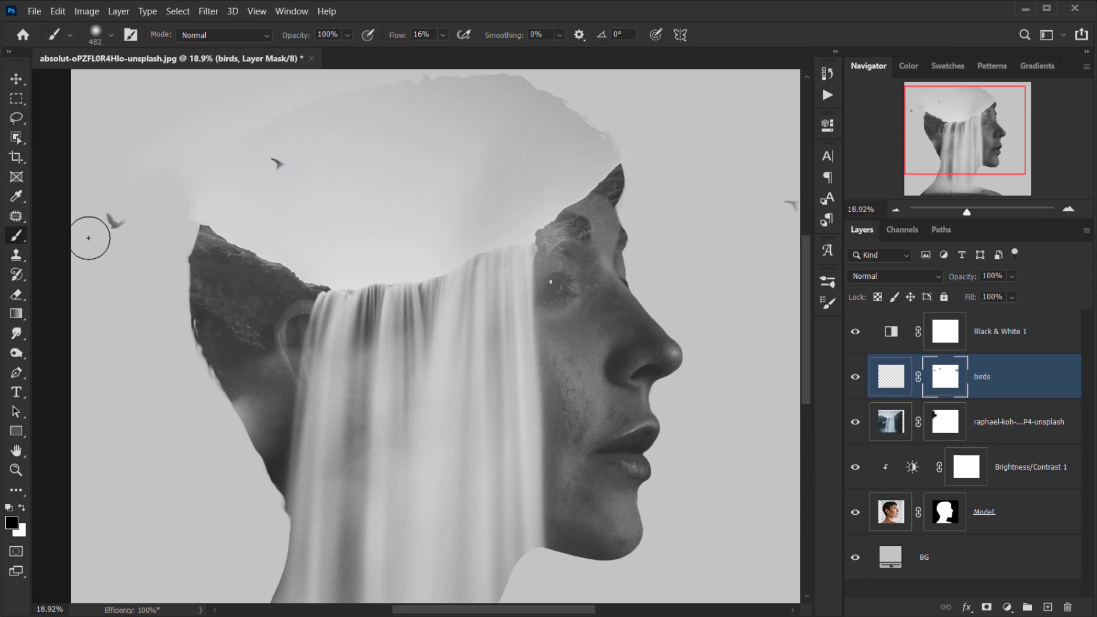
scroll(154, 281, down, 5)
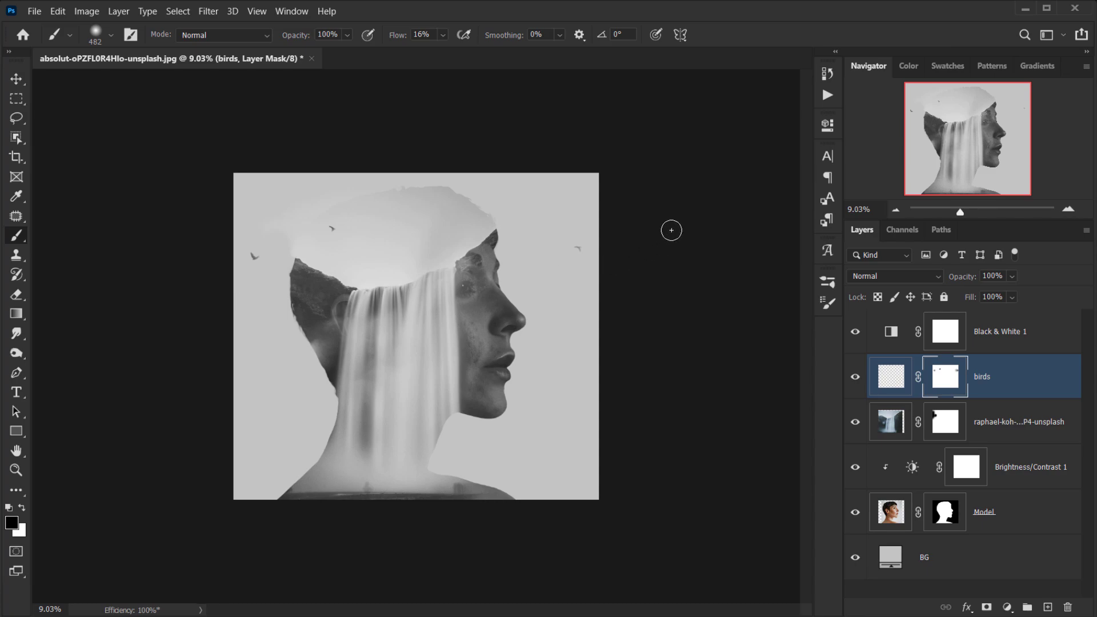
scroll(671, 231, up, 3)
scroll(524, 271, down, 6)
scroll(394, 309, up, 7)
Paint in black on the waterfall layer mask to clear the texture from the eye, eyebrow and upper cheek
drag(480, 278, 441, 279)
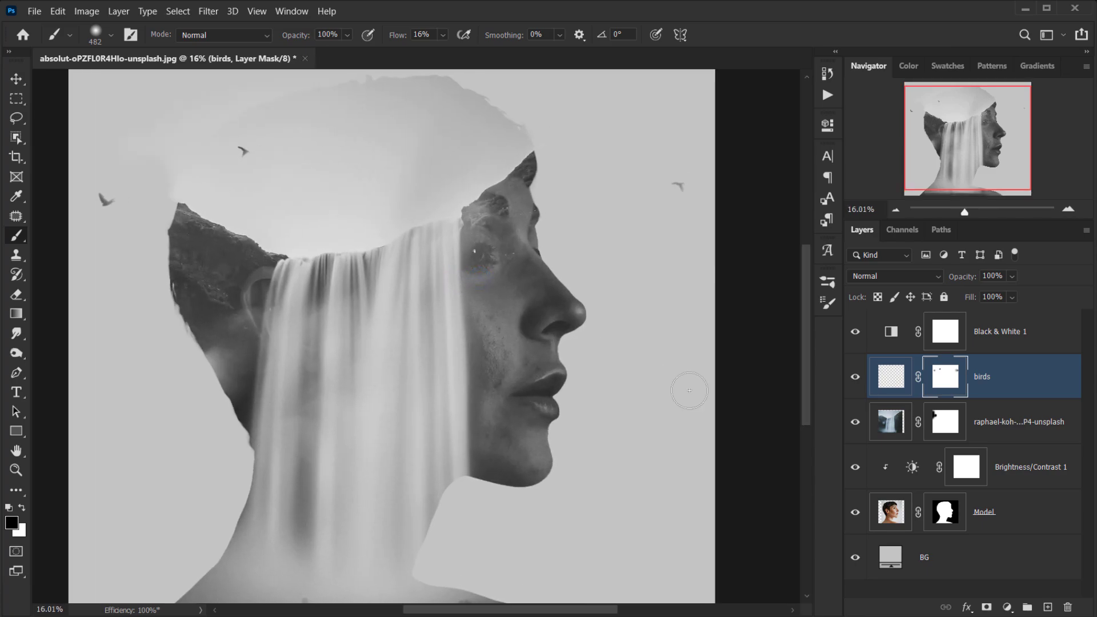
scroll(673, 343, up, 3)
drag(448, 344, 515, 355)
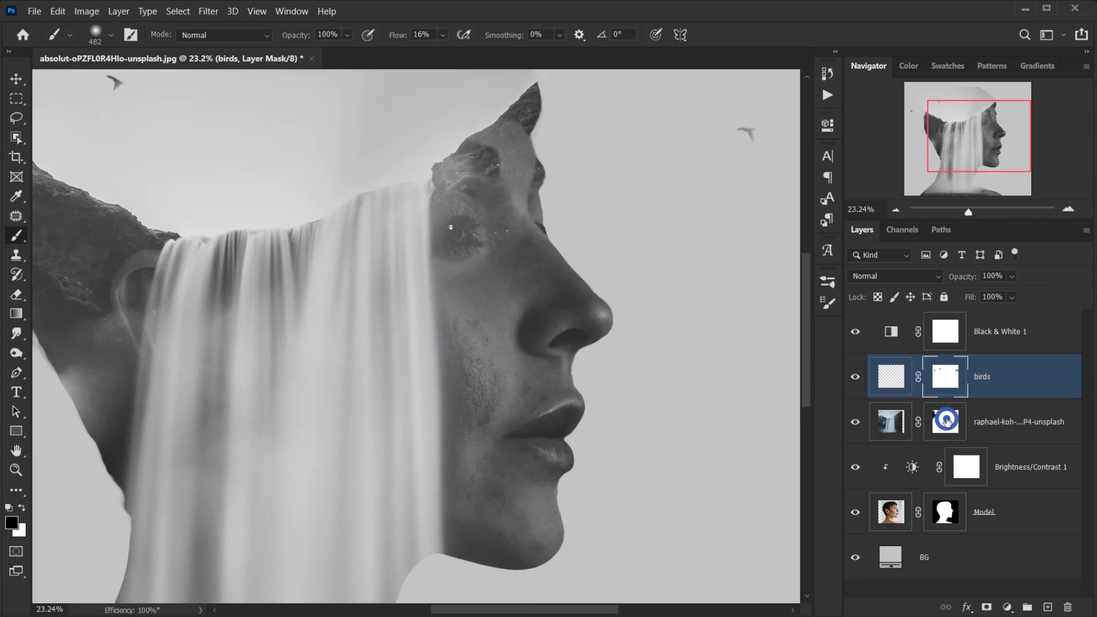
click(946, 422)
drag(515, 198, 545, 208)
scroll(518, 211, up, 4)
drag(470, 187, 421, 198)
mouse_move(515, 188)
mouse_down()
mouse_move(484, 243)
mouse_move(498, 221)
mouse_move(513, 226)
mouse_move(538, 156)
mouse_move(496, 172)
mouse_move(499, 153)
mouse_move(488, 156)
mouse_move(486, 199)
mouse_move(455, 255)
mouse_move(441, 241)
mouse_move(459, 247)
mouse_move(425, 262)
mouse_move(446, 243)
mouse_up()
mouse_move(450, 187)
mouse_down()
mouse_move(480, 202)
mouse_move(431, 194)
mouse_move(457, 226)
mouse_up()
Set the brush flow to 1% and softly blend the waterfall mask around the eye and the waterfall's edge beside the face
drag(404, 37, 414, 40)
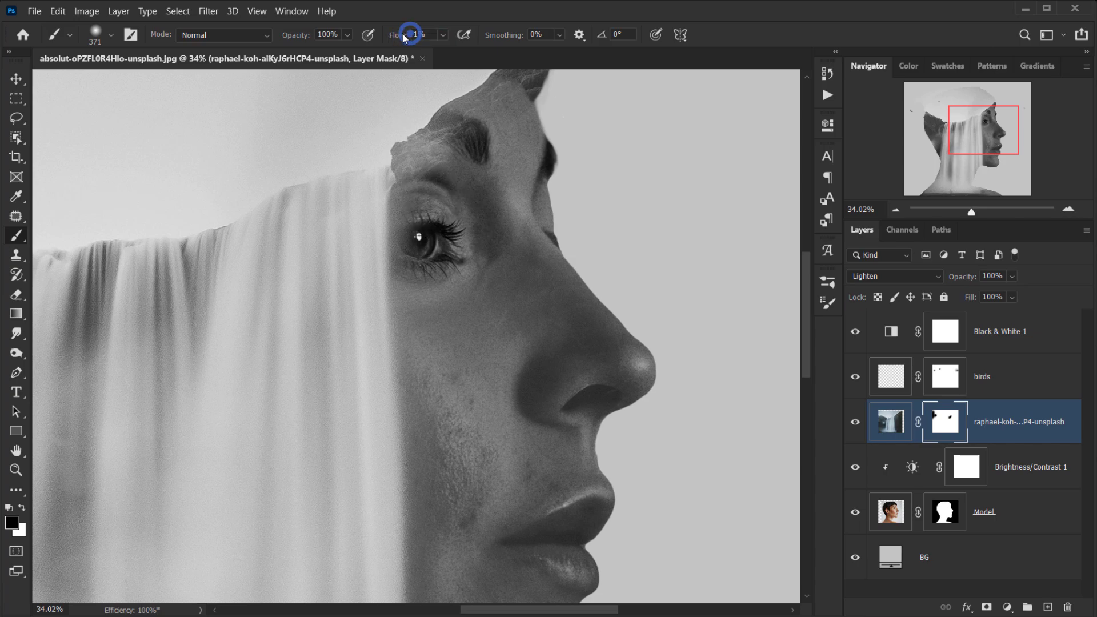
alt+right_click(475, 233)
mouse_move(464, 224)
mouse_down()
mouse_move(456, 237)
mouse_move(446, 172)
mouse_move(464, 167)
mouse_move(449, 246)
mouse_up()
drag(424, 315, 898, 162)
drag(415, 261, 421, 268)
mouse_move(360, 219)
mouse_down()
mouse_move(396, 180)
mouse_move(434, 150)
mouse_move(419, 227)
mouse_move(412, 203)
mouse_move(428, 150)
mouse_move(434, 176)
mouse_move(437, 167)
mouse_move(427, 242)
mouse_move(416, 218)
mouse_up()
alt+right_click(416, 178)
scroll(399, 217, down, 6)
alt+right_click(381, 224)
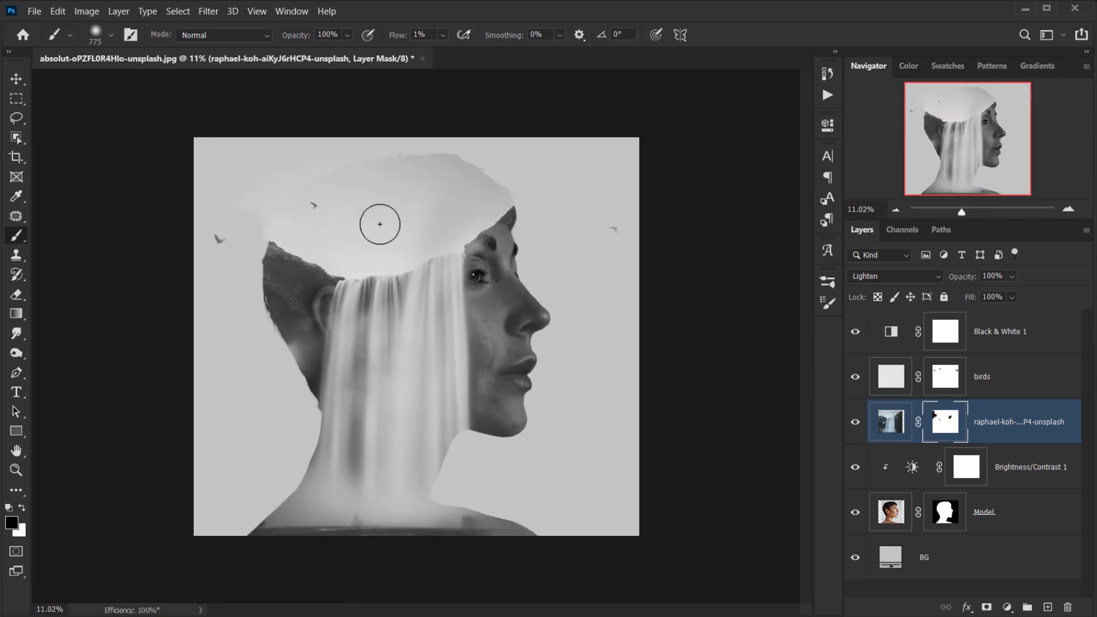
Examine the whole composition and compare it with and without the Black & White adjustment
scroll(384, 219, down, 2)
scroll(599, 283, up, 2)
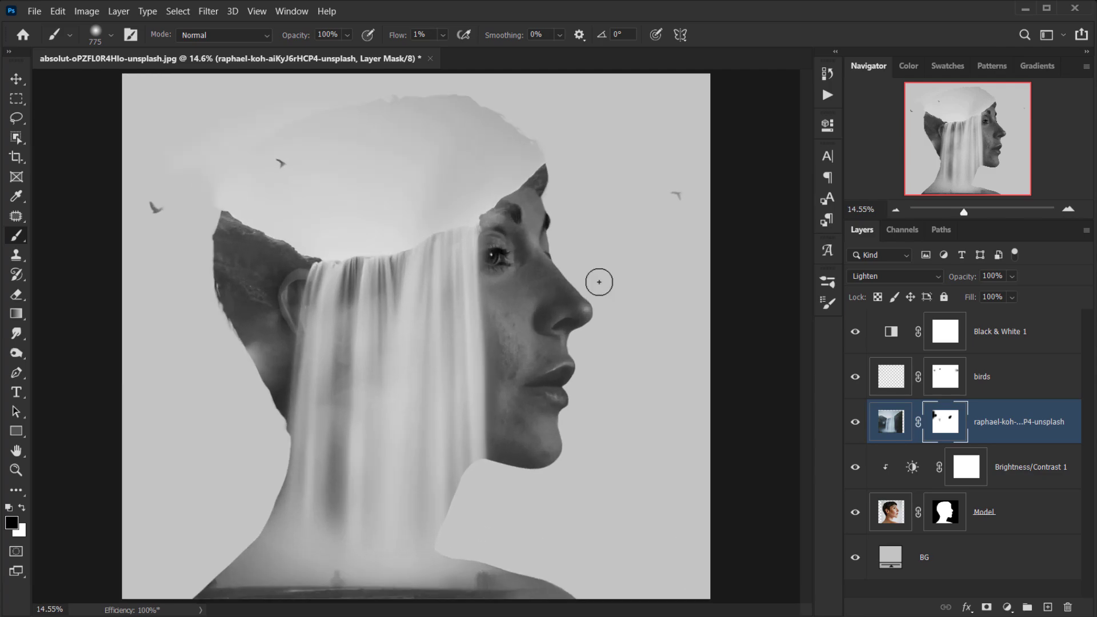
scroll(499, 297, down, 1)
scroll(463, 323, up, 2)
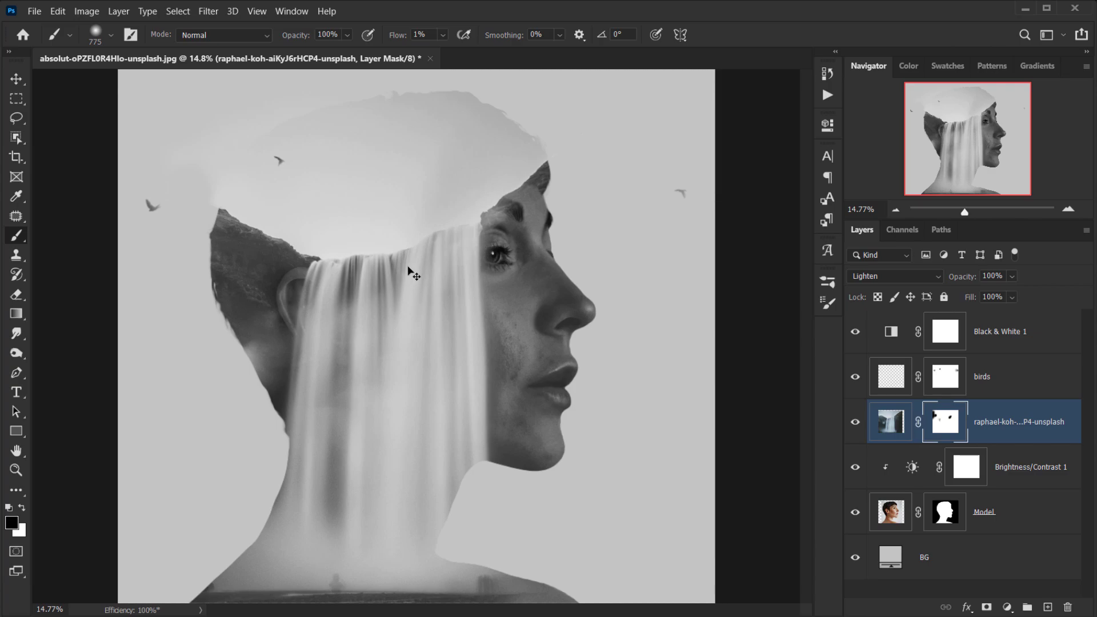
scroll(464, 323, down, 2)
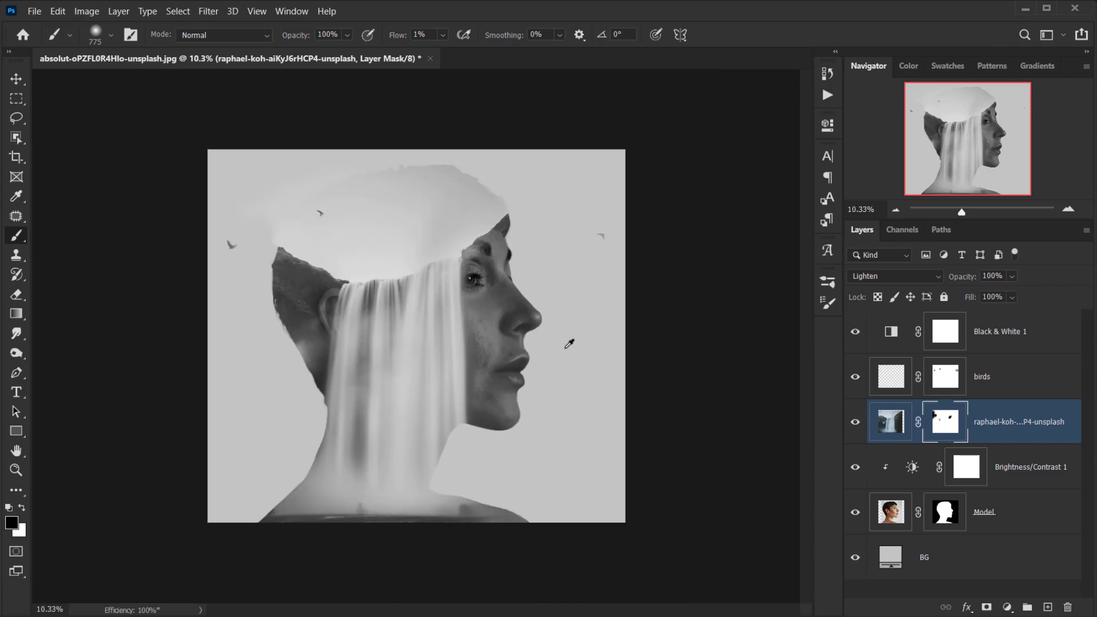
click(1007, 340)
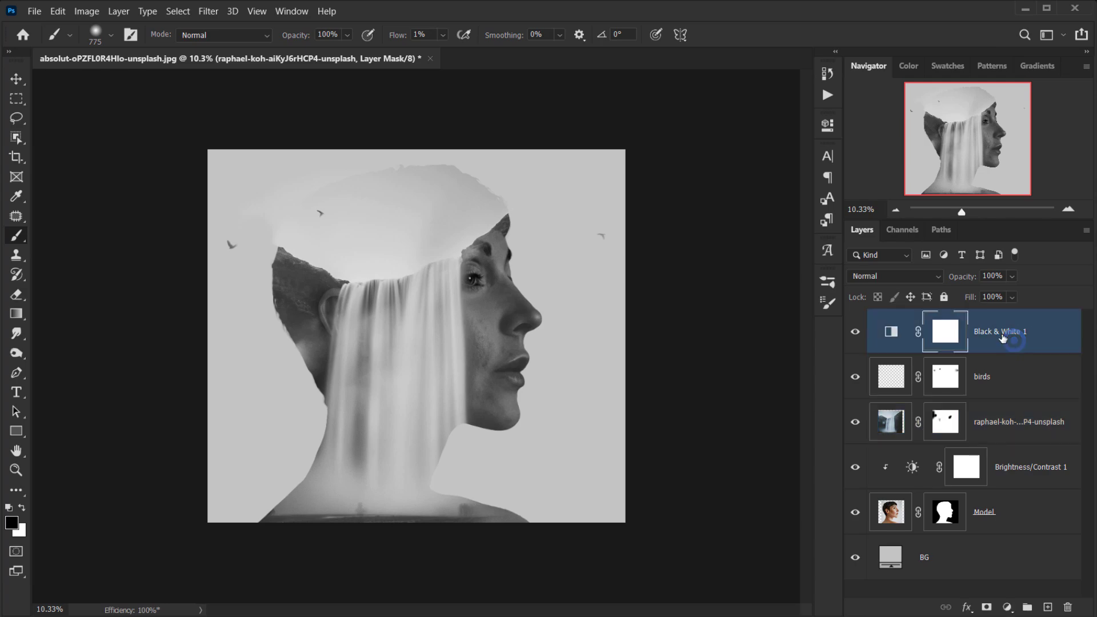
click(855, 334)
click(855, 334)
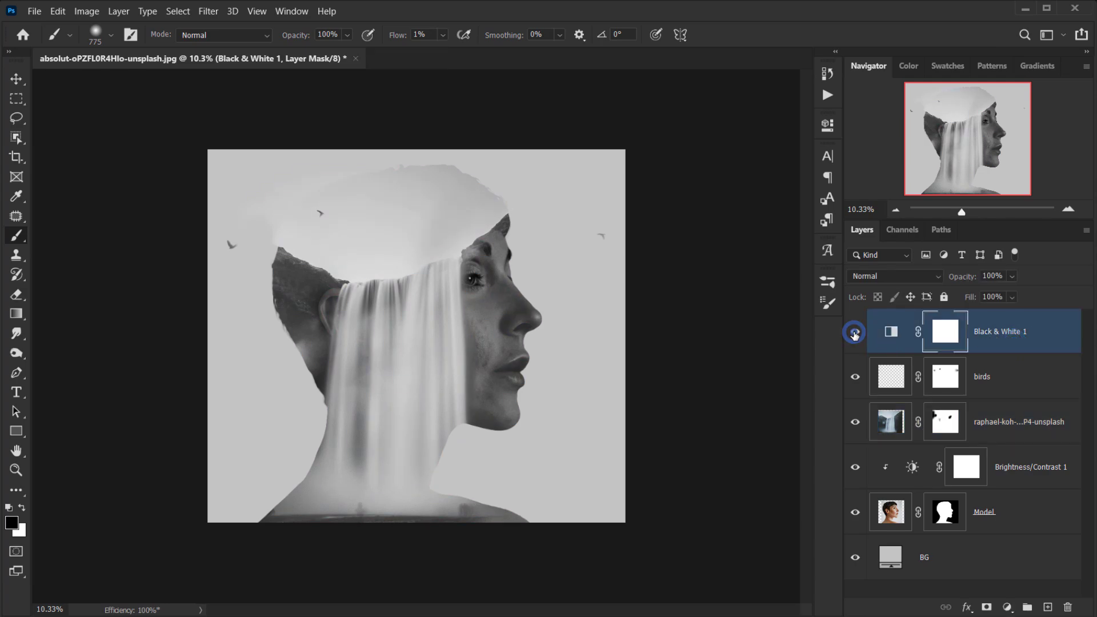
Add a Levels adjustment above Black & White with input levels 35, 1.20, 217 and output black 25, and compare before and after
click(1007, 608)
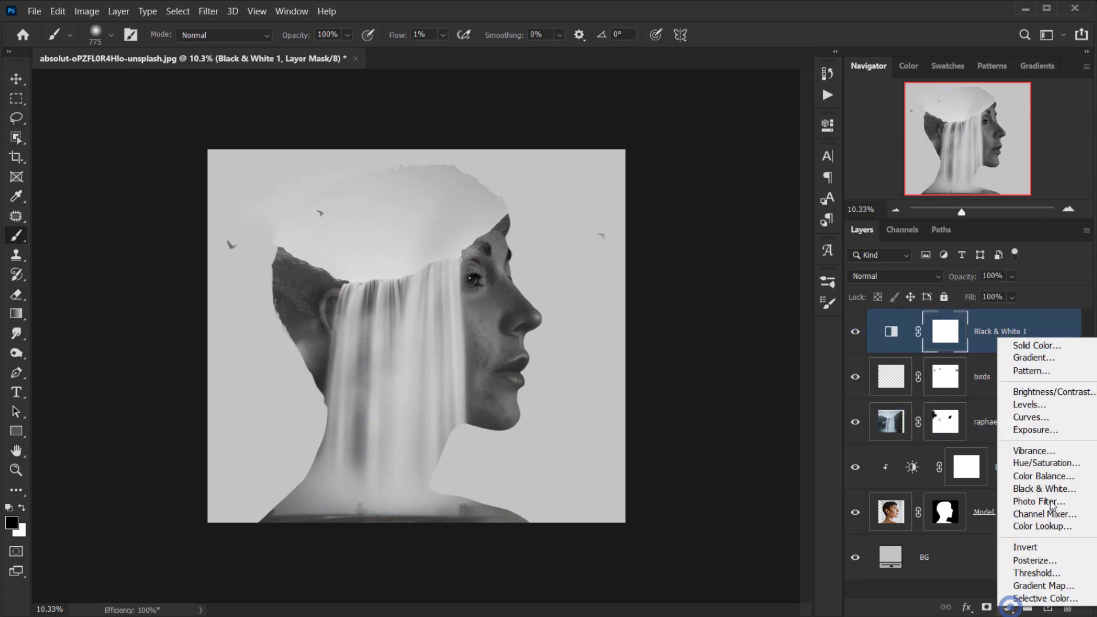
click(1050, 412)
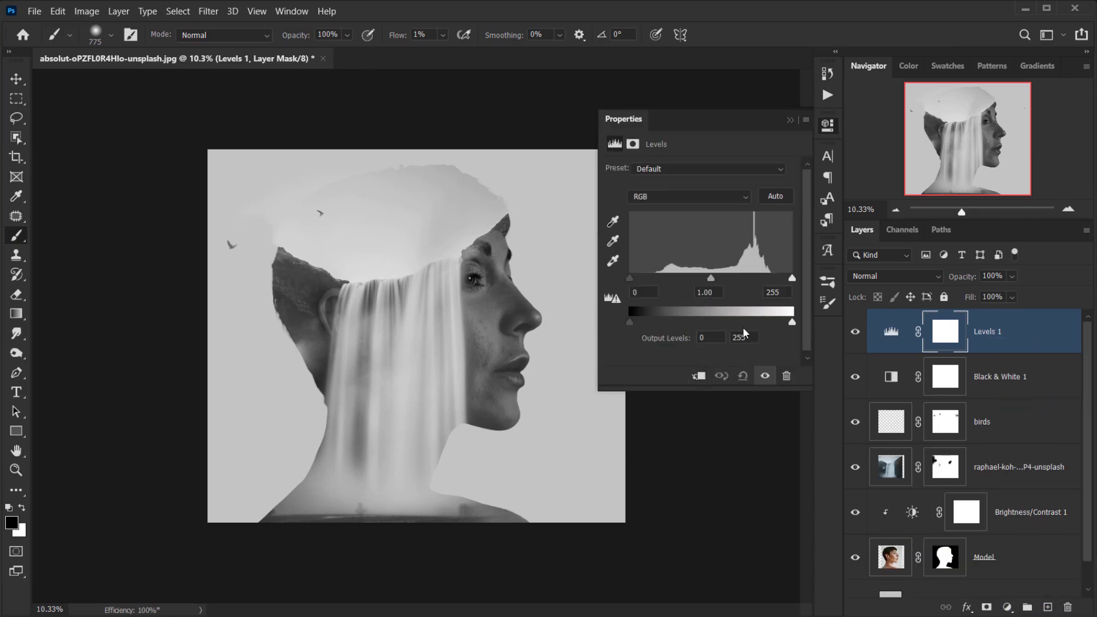
click(630, 322)
drag(629, 320, 656, 318)
drag(629, 278, 653, 275)
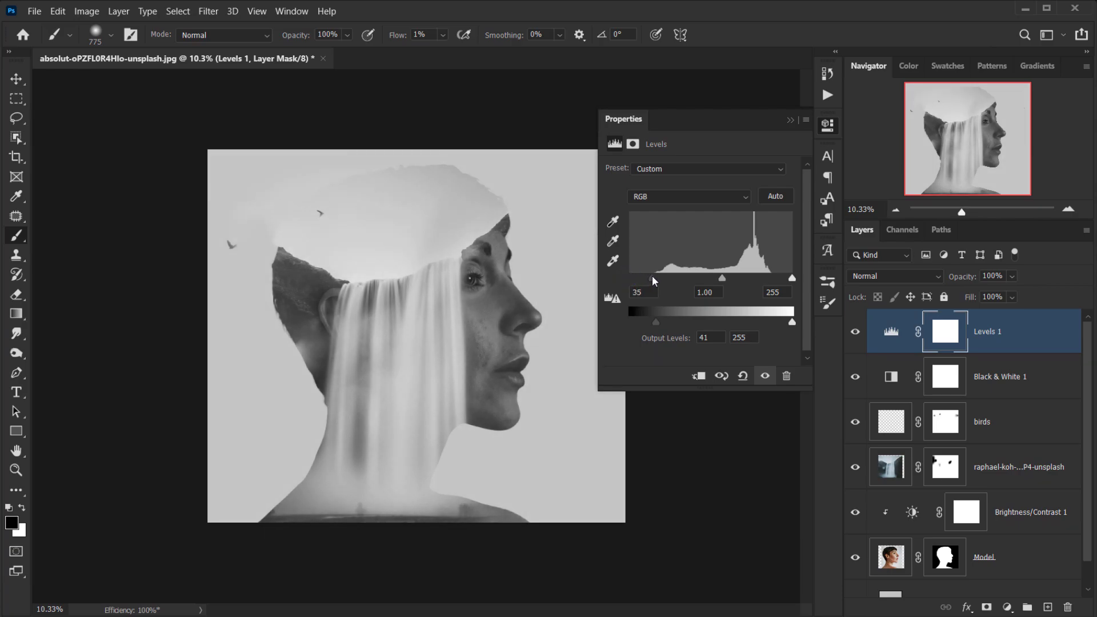
drag(791, 278, 712, 279)
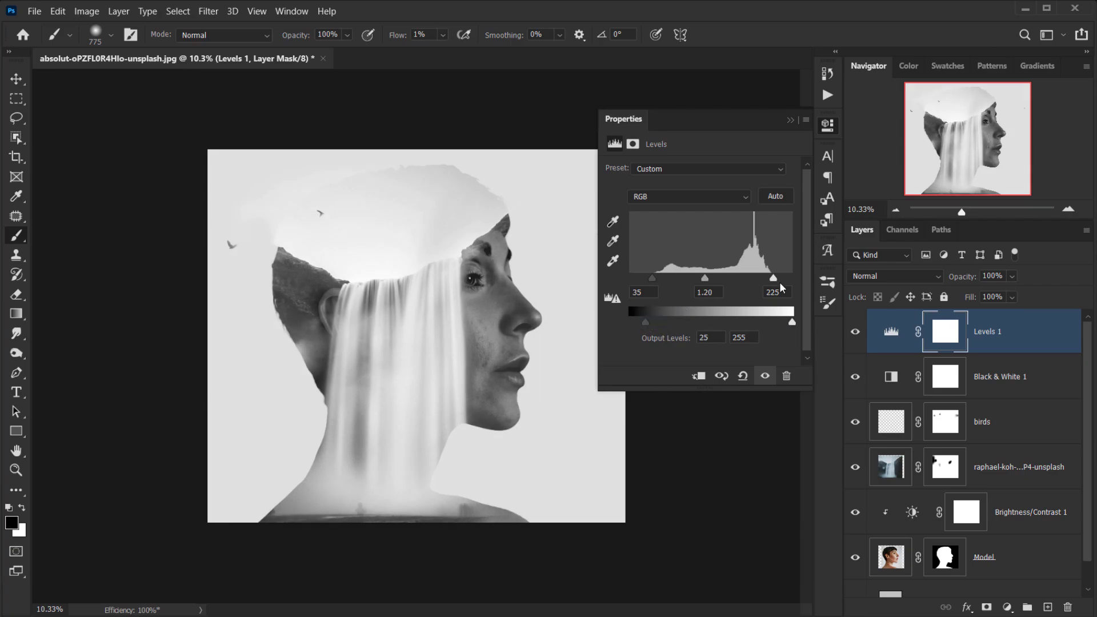
drag(774, 280, 767, 277)
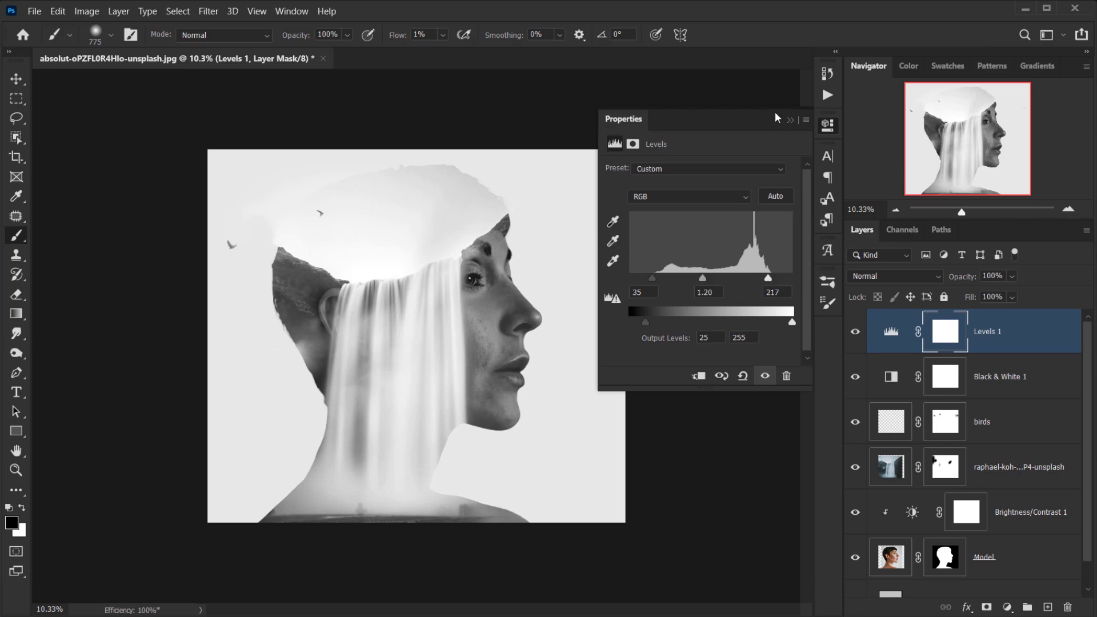
click(790, 122)
key(ctrl+minus)
click(855, 331)
click(855, 331)
key(ctrl+plus)
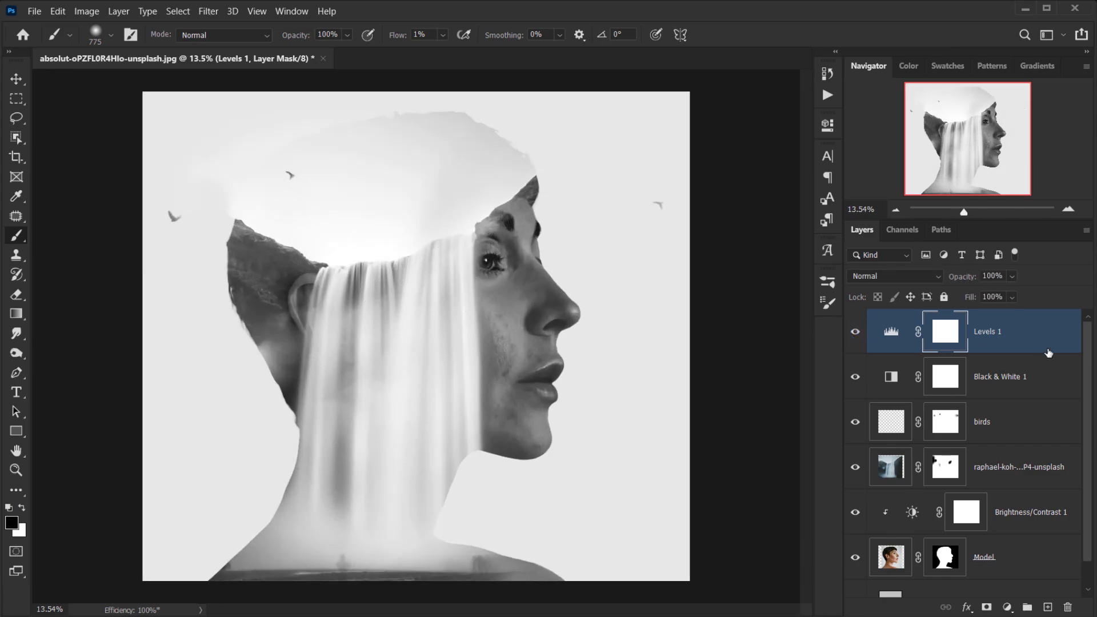
In the Levels layer's blending options, split the Blend If Underlying Layer black slider to 0 / 255 and apply it
click(890, 334)
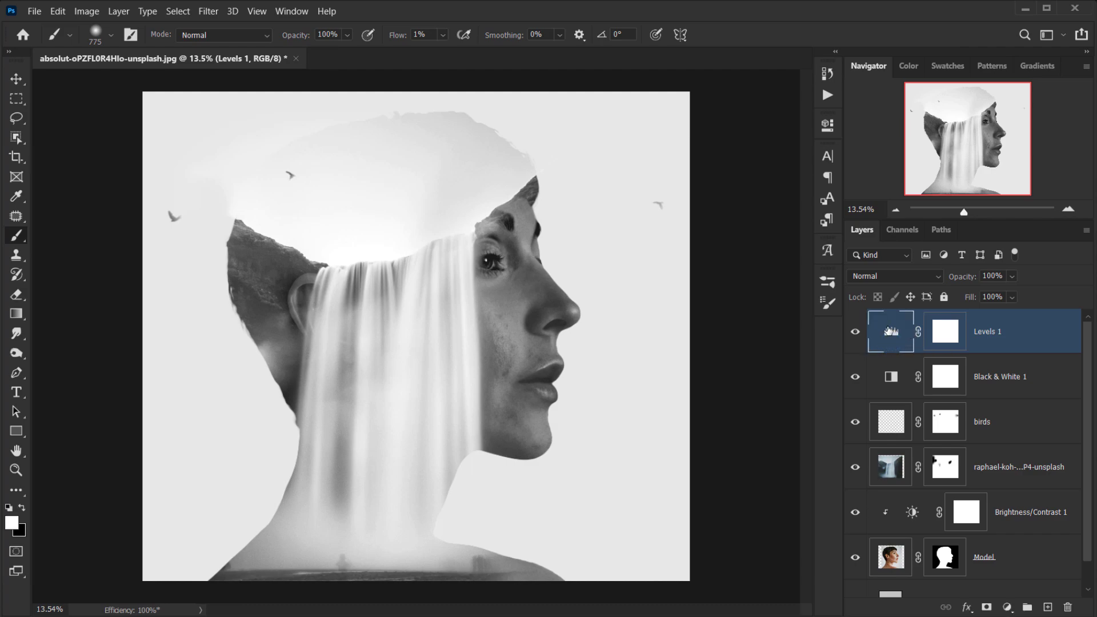
click(855, 332)
click(855, 331)
click(969, 610)
click(1009, 464)
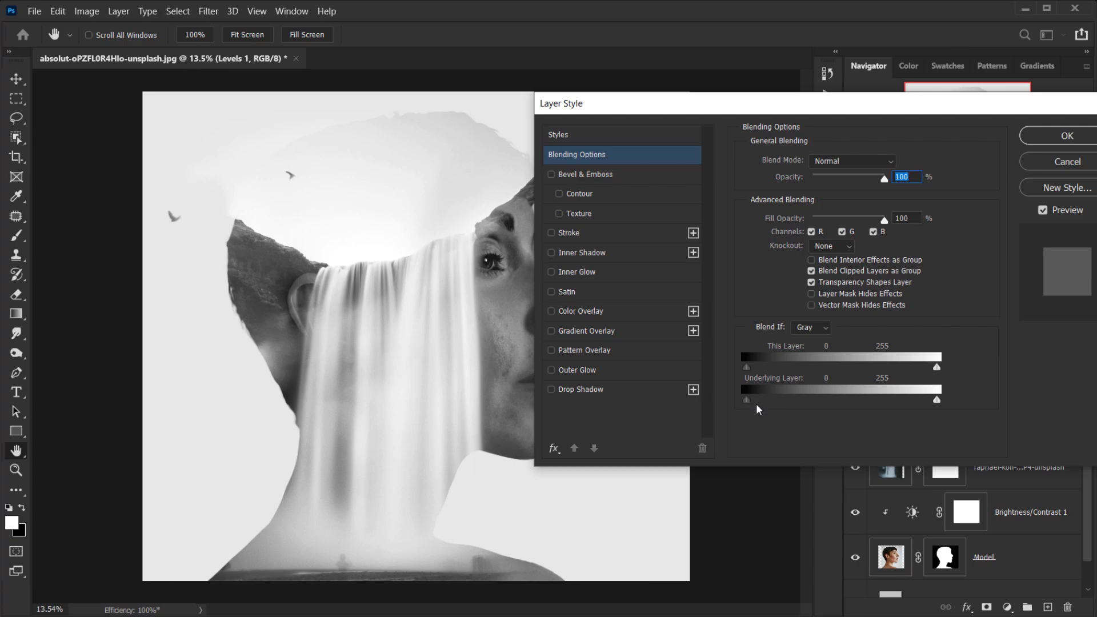
key(alt)
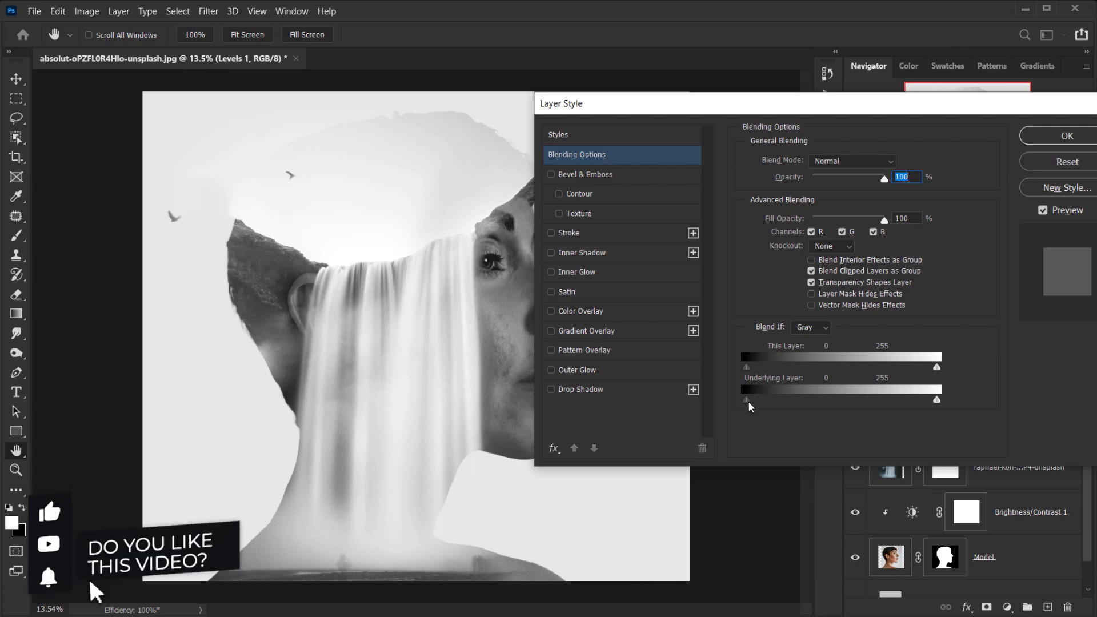
drag(750, 406, 938, 400)
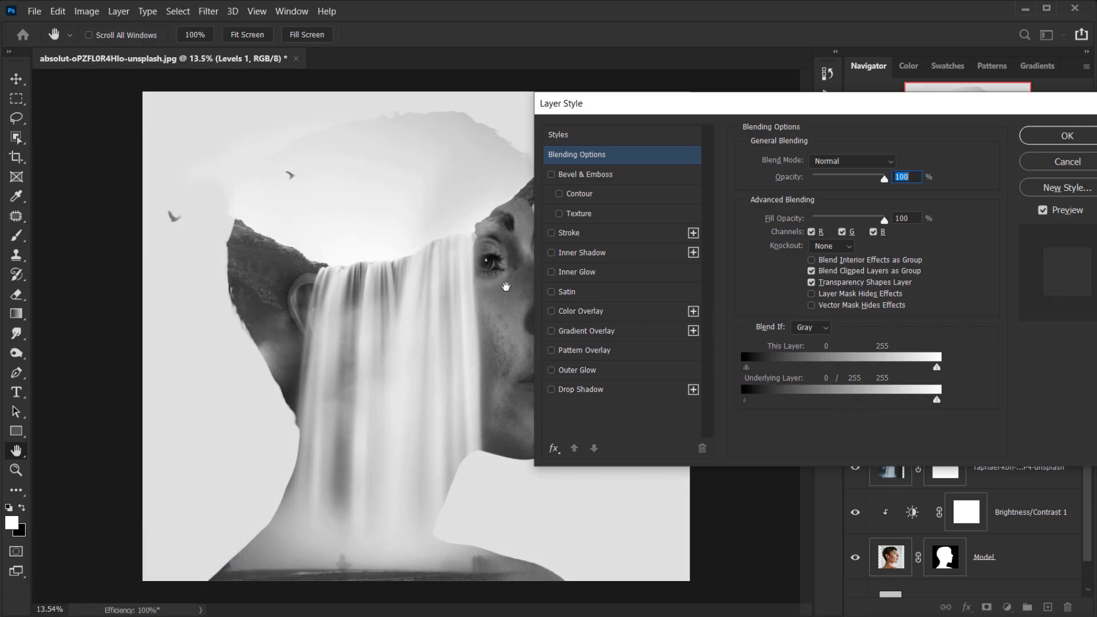
drag(691, 103, 570, 148)
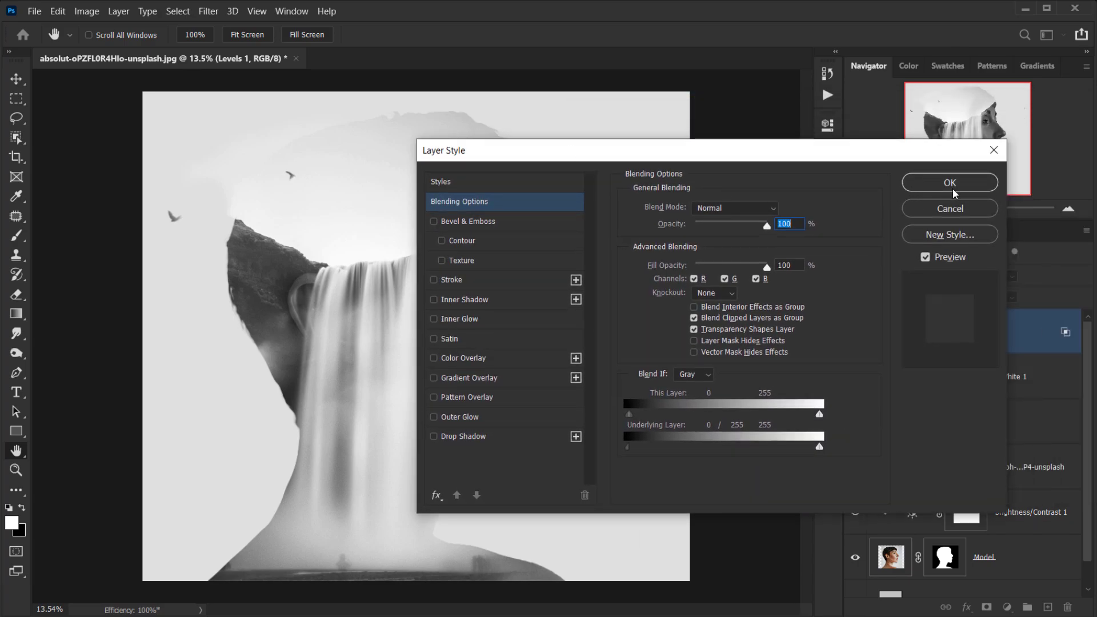
drag(734, 155, 739, 91)
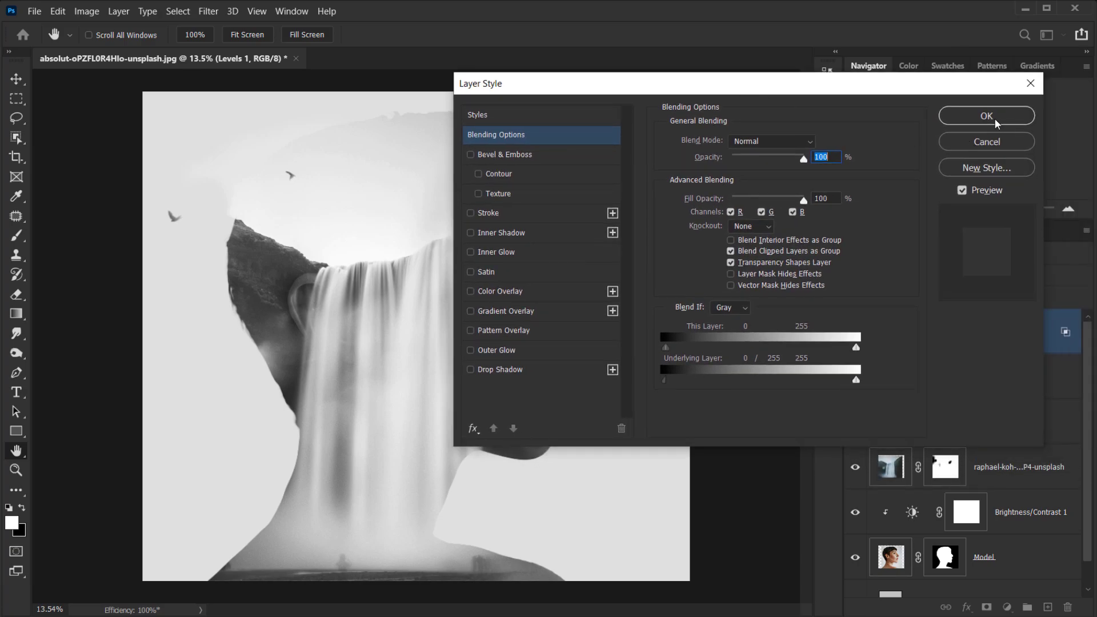
click(963, 118)
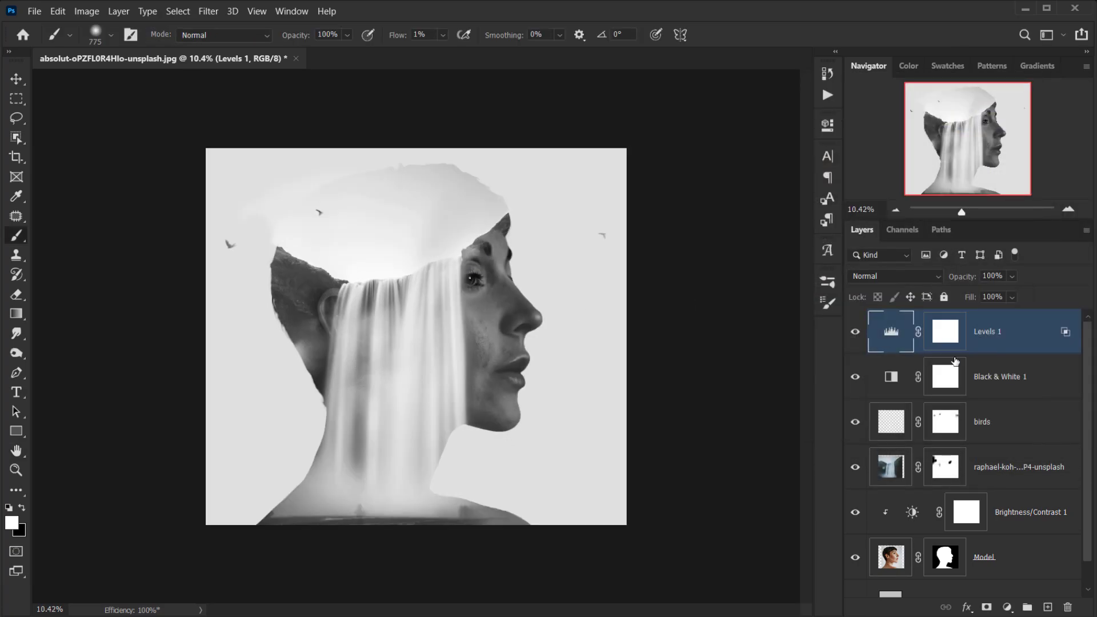
Compare the image with and without the Levels adjustment, and invert its layer mask to black
click(855, 333)
click(854, 332)
scroll(453, 355, up, 5)
scroll(394, 340, down, 4)
click(948, 341)
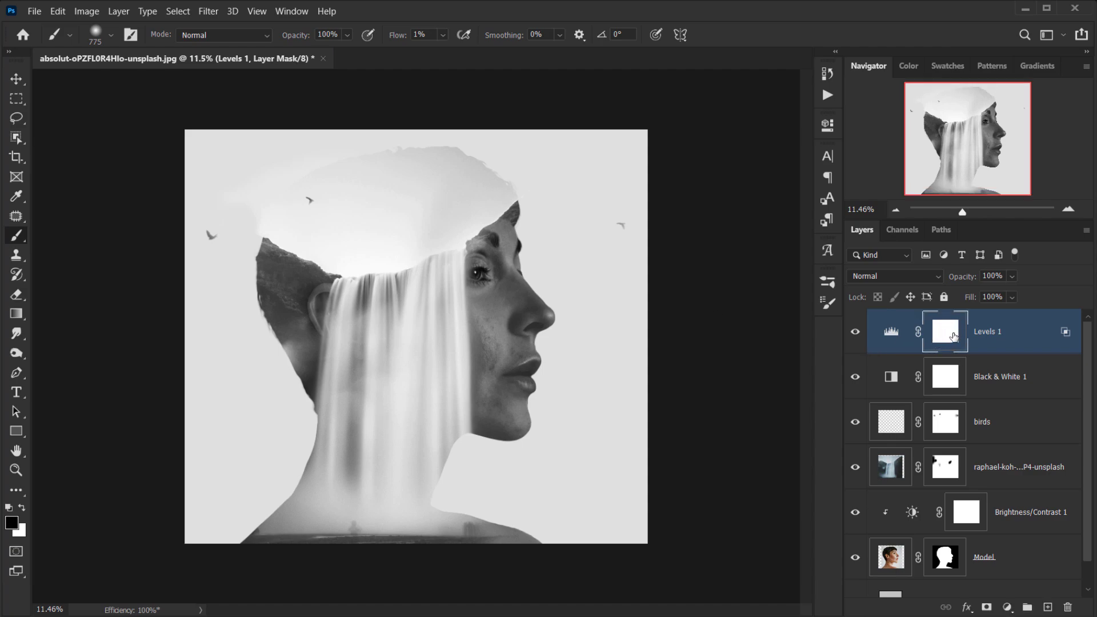
key(ctrl+i)
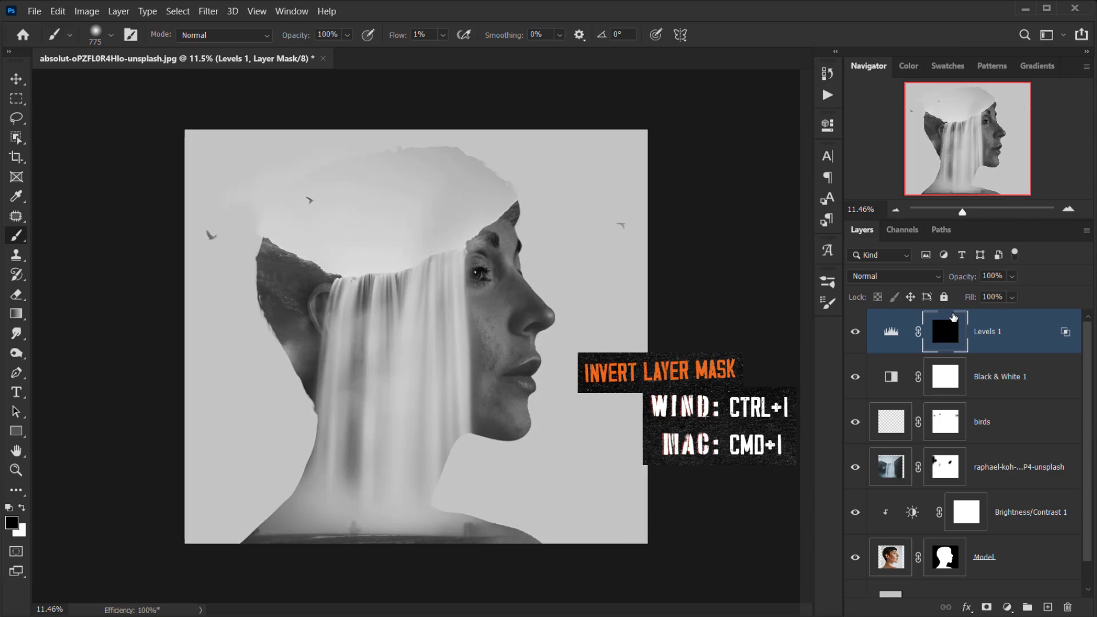
Paint on the Levels mask with a very large soft white brush to brighten the top and center of the waterfall
scroll(380, 305, up, 4)
drag(446, 273, 487, 286)
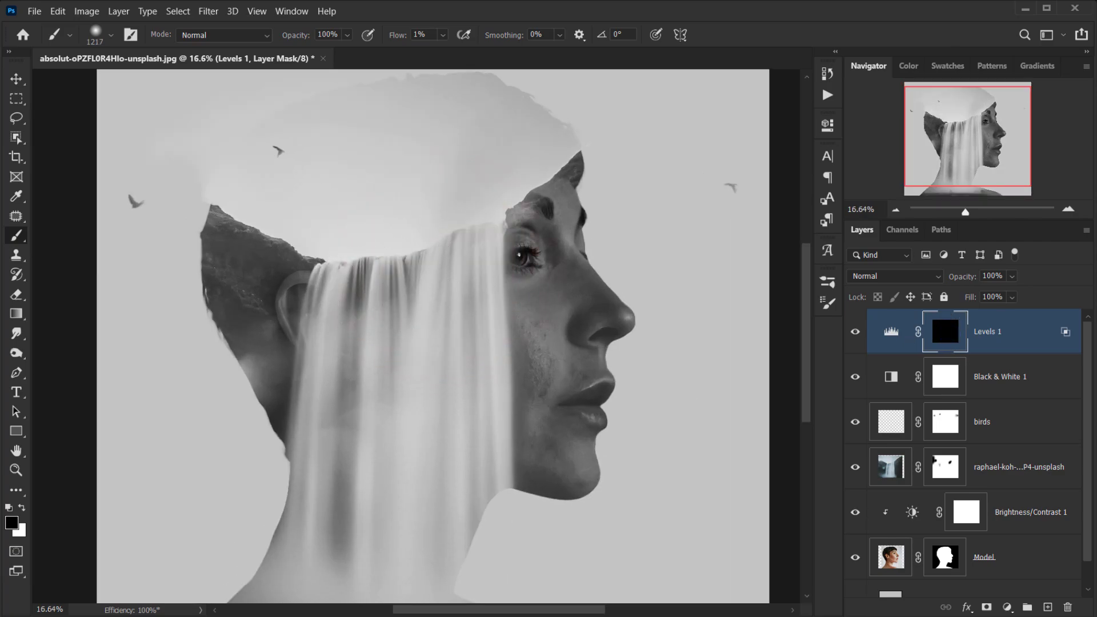
key(x)
mouse_move(458, 367)
mouse_down()
mouse_move(448, 286)
mouse_move(407, 261)
mouse_move(416, 277)
mouse_move(433, 254)
mouse_move(397, 265)
mouse_move(439, 215)
mouse_up()
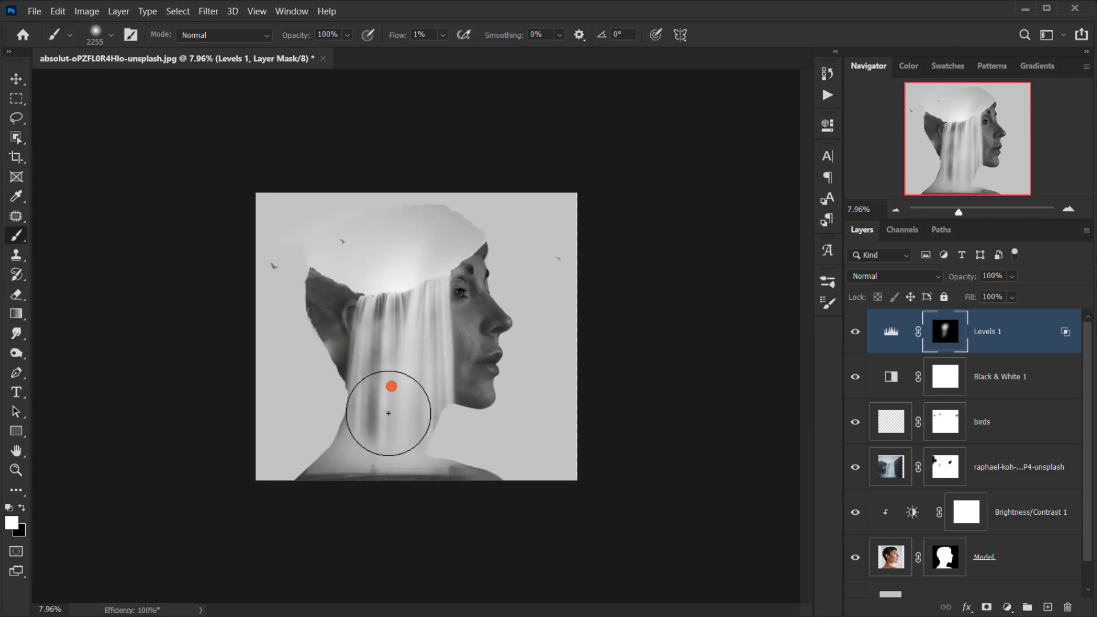
drag(388, 413, 378, 330)
drag(401, 325, 380, 327)
mouse_move(403, 283)
mouse_down()
mouse_move(419, 265)
mouse_move(355, 263)
mouse_move(382, 294)
mouse_up()
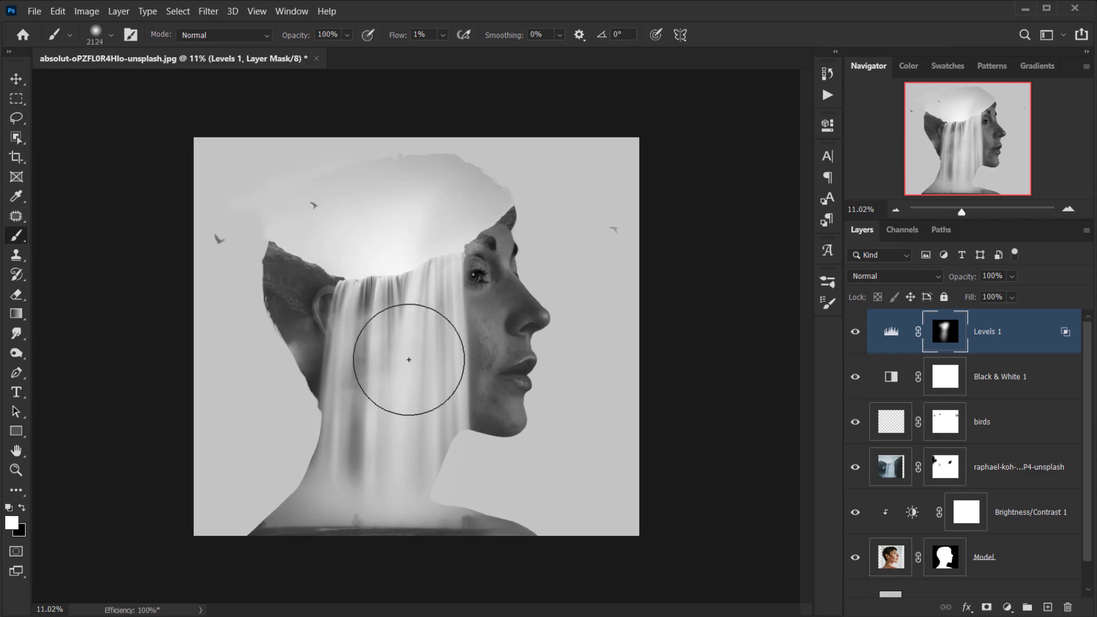
scroll(431, 328, up, 5)
key(ctrl+0)
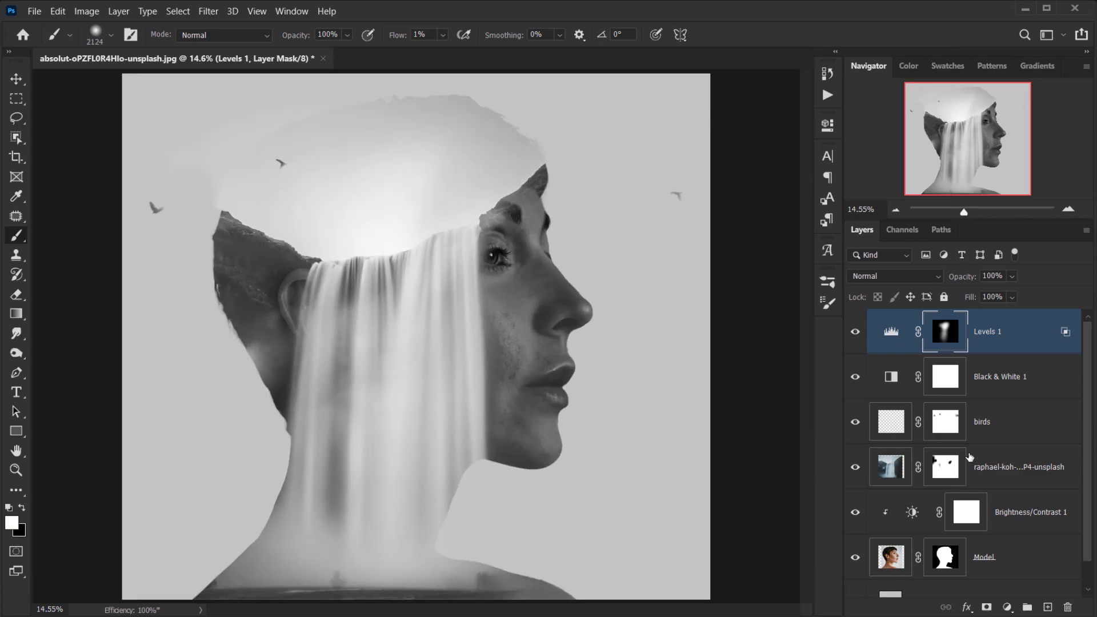
Duplicate the waterfall layer and move the copy below the Model layer, directly above BG
click(1010, 471)
click(852, 469)
click(852, 470)
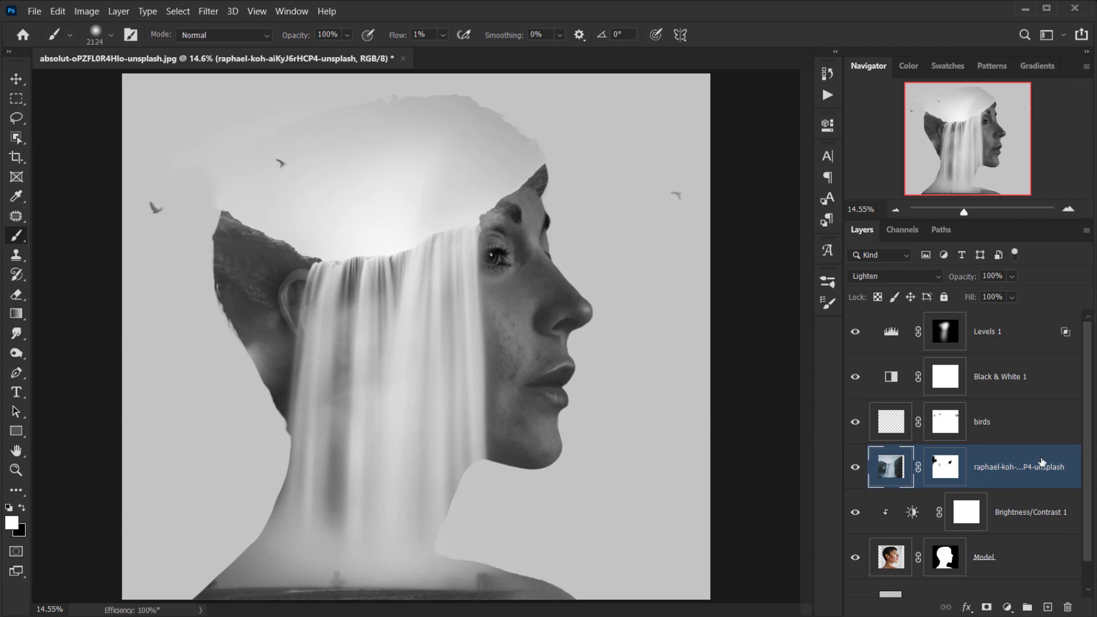
key(ctrl+j)
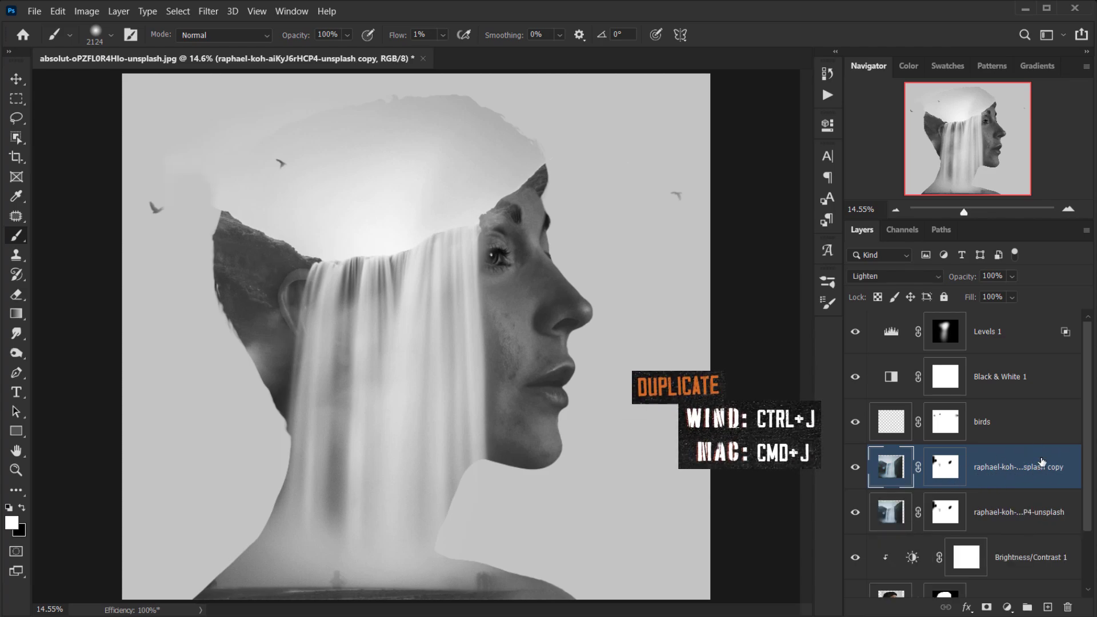
scroll(958, 417, down, 2)
drag(1006, 401, 890, 557)
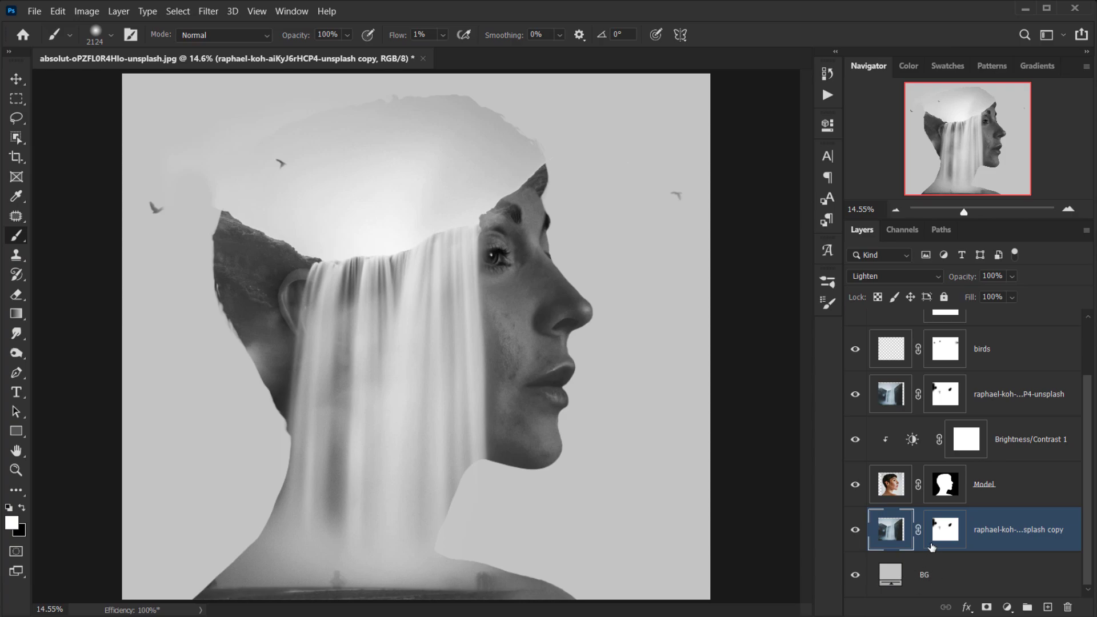
Delete the layer mask of the waterfall copy and set its blend mode to Normal
click(951, 532)
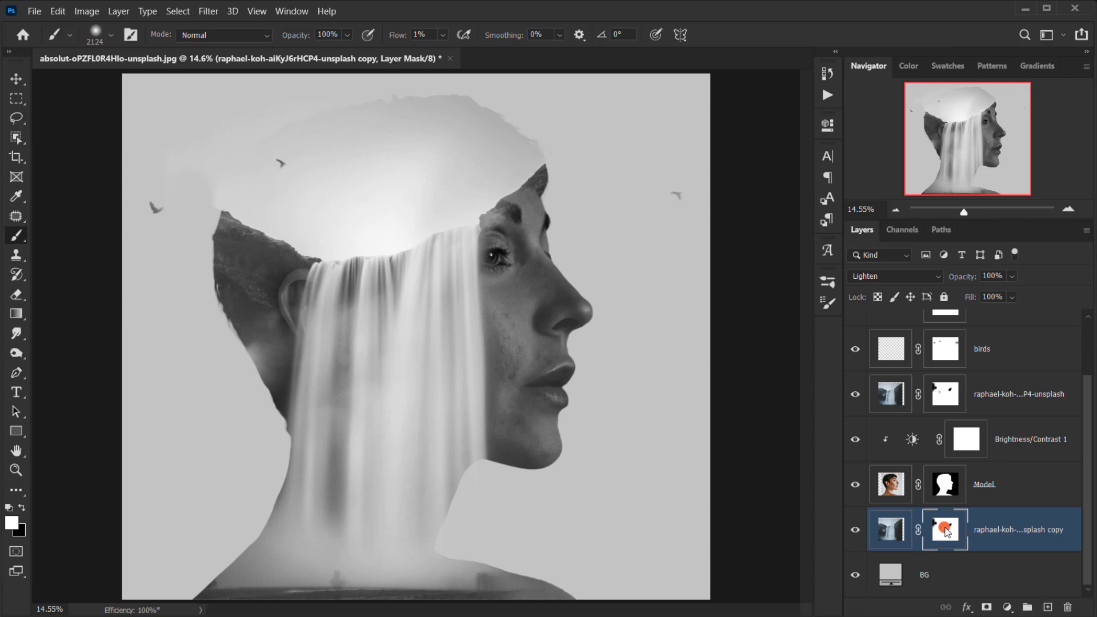
right_click(945, 530)
click(977, 429)
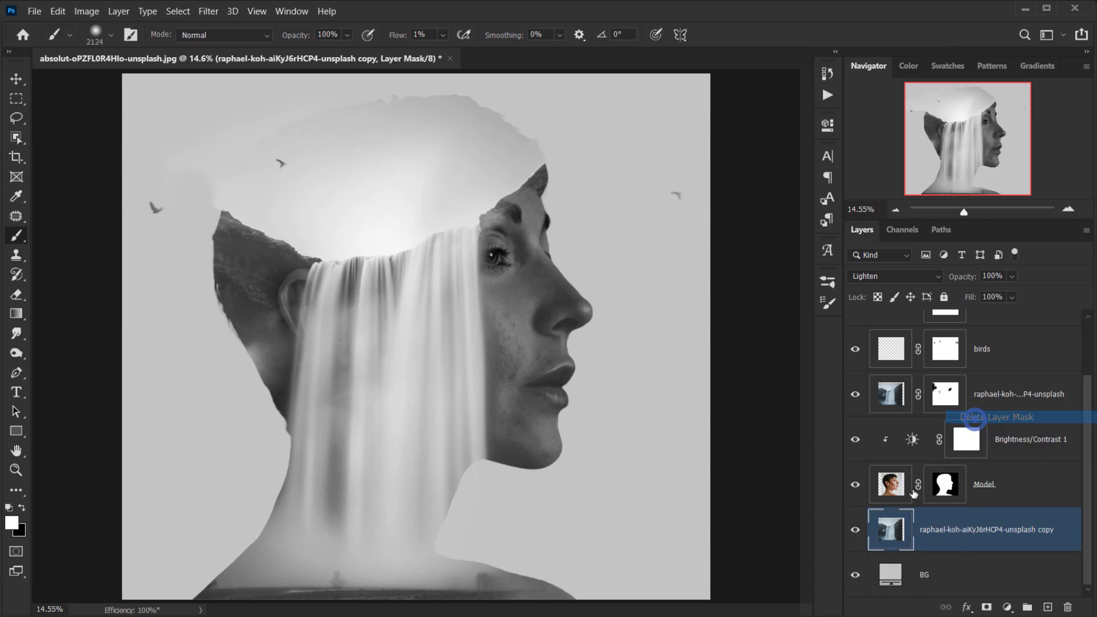
click(872, 278)
click(869, 288)
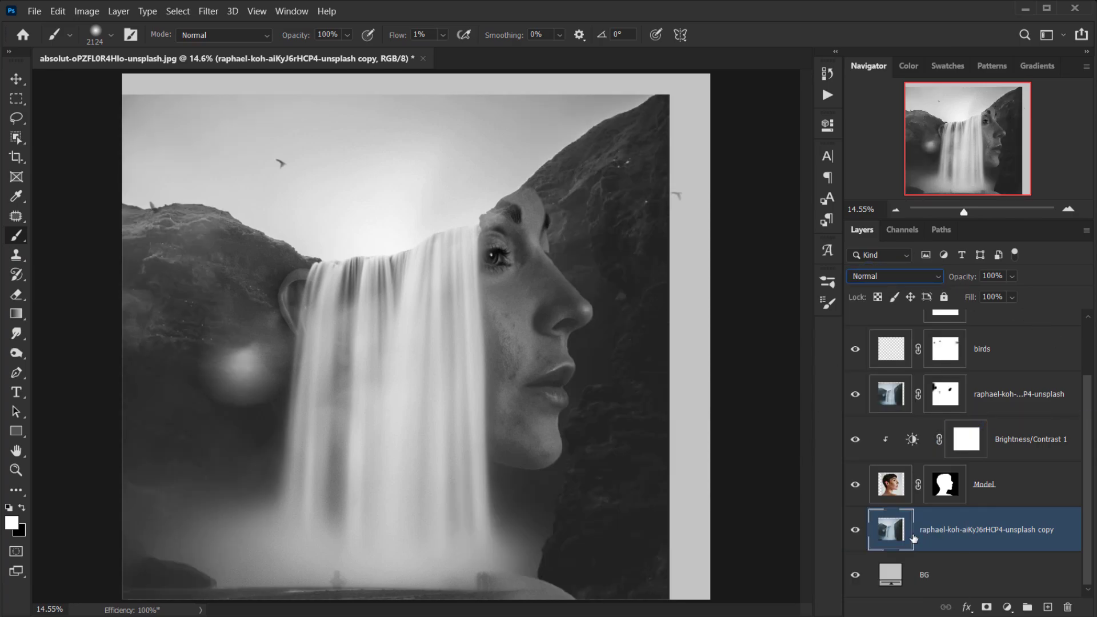
scroll(506, 479, down, 2)
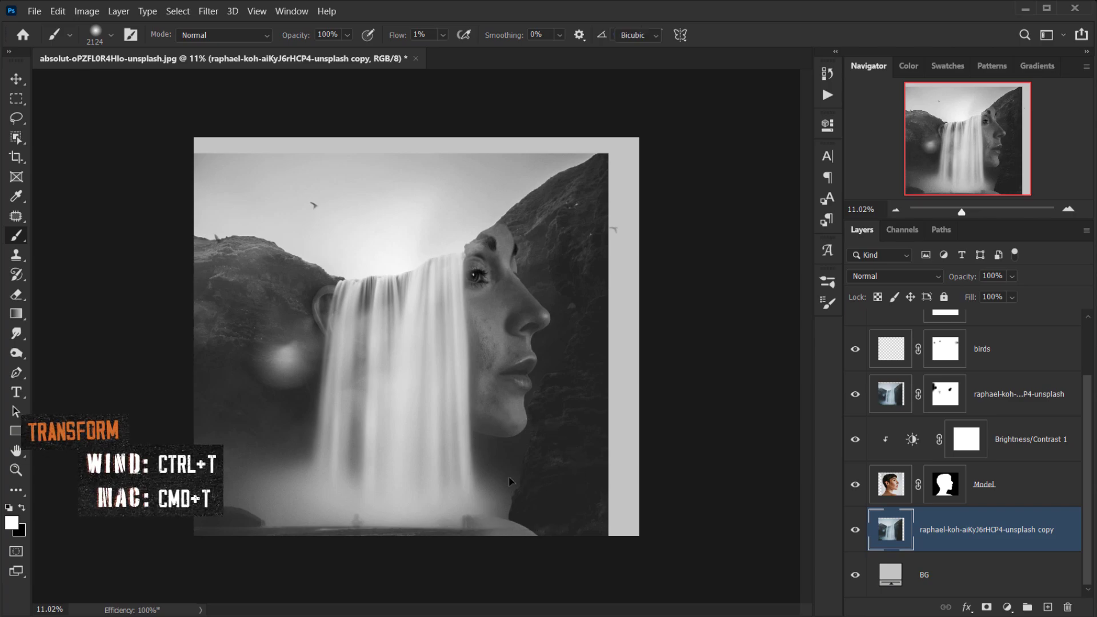
Scale the waterfall copy to 308% and shift it right so its streaks fill the whole background
key(ctrl+t)
drag(331, 35, 499, 60)
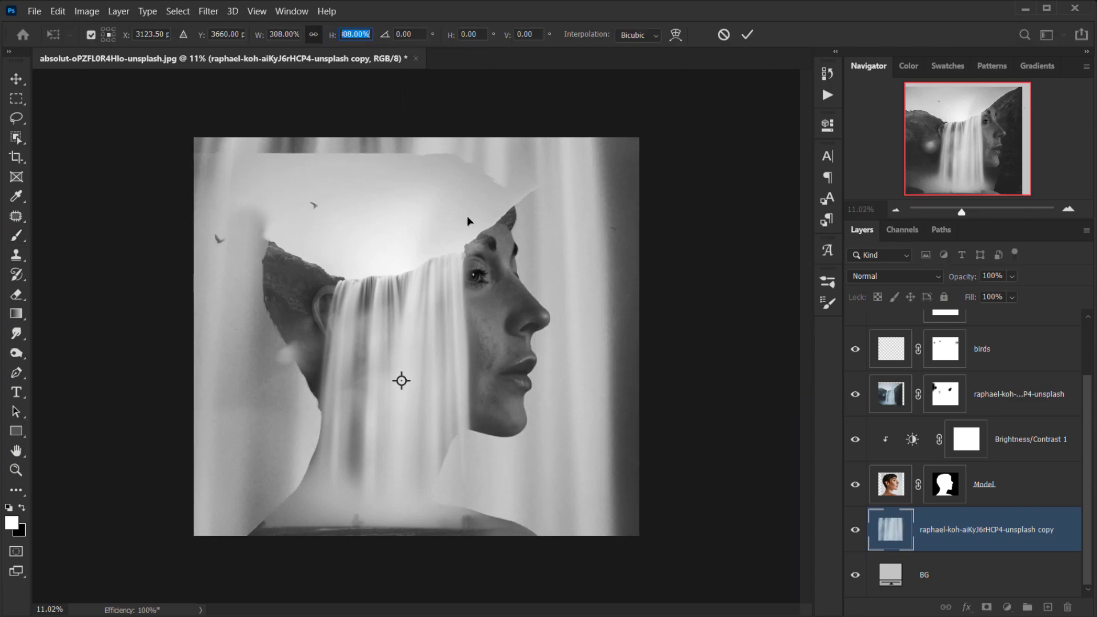
drag(485, 330, 521, 330)
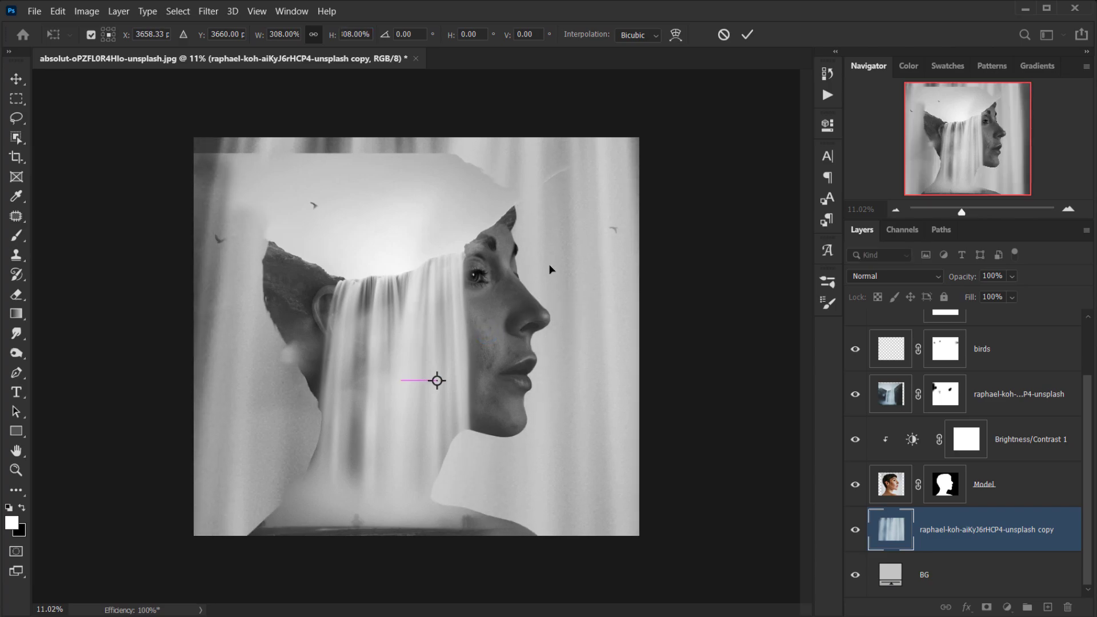
drag(558, 274, 559, 277)
click(752, 33)
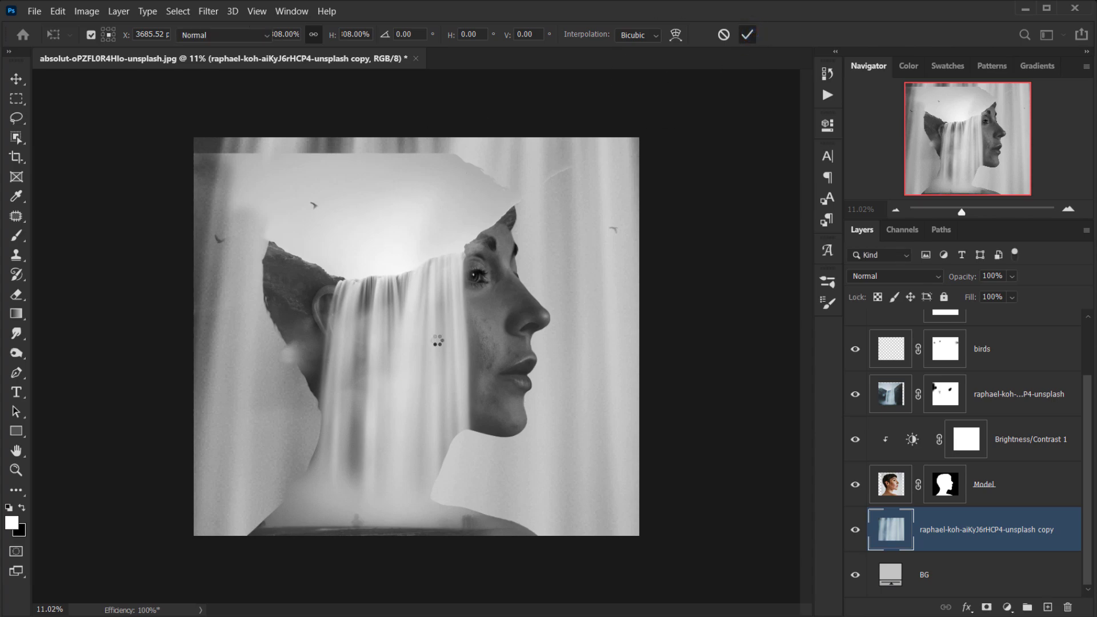
scroll(416, 337, down, 2)
key(b)
scroll(421, 379, up, 3)
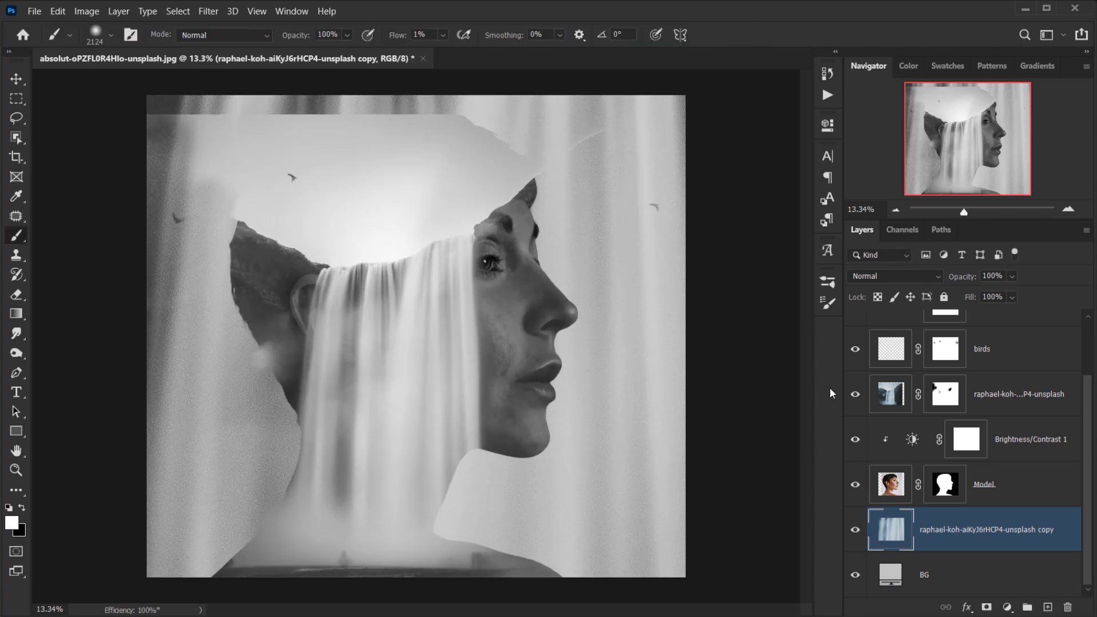
Set the waterfall copy's blend mode to Soft Light and its opacity to 50%
click(884, 271)
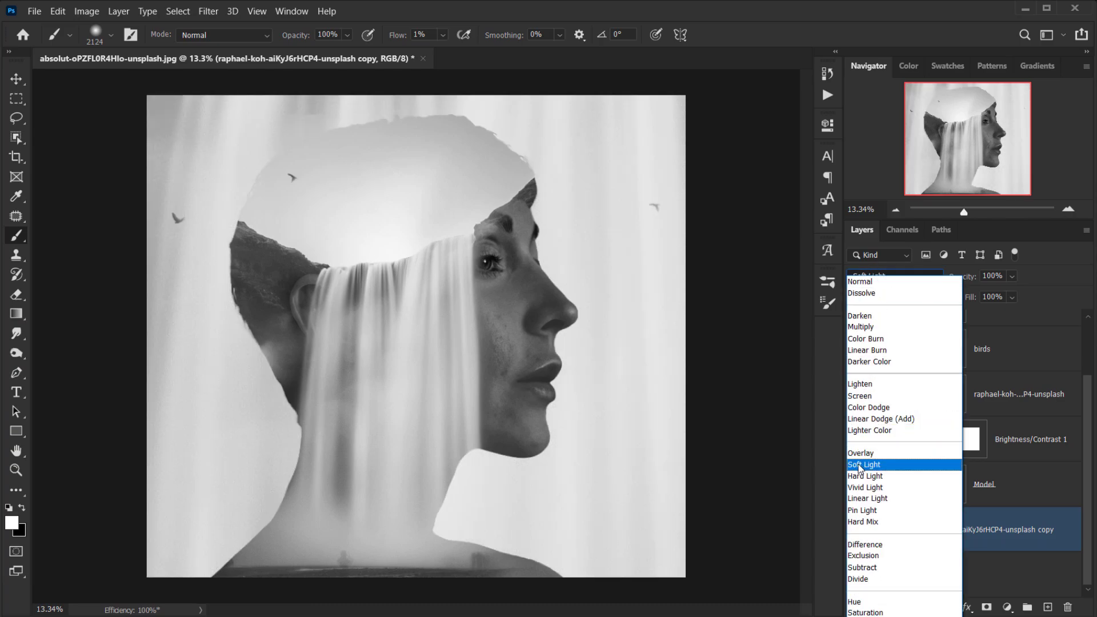
click(859, 466)
scroll(859, 465, down, 1)
drag(970, 277, 946, 278)
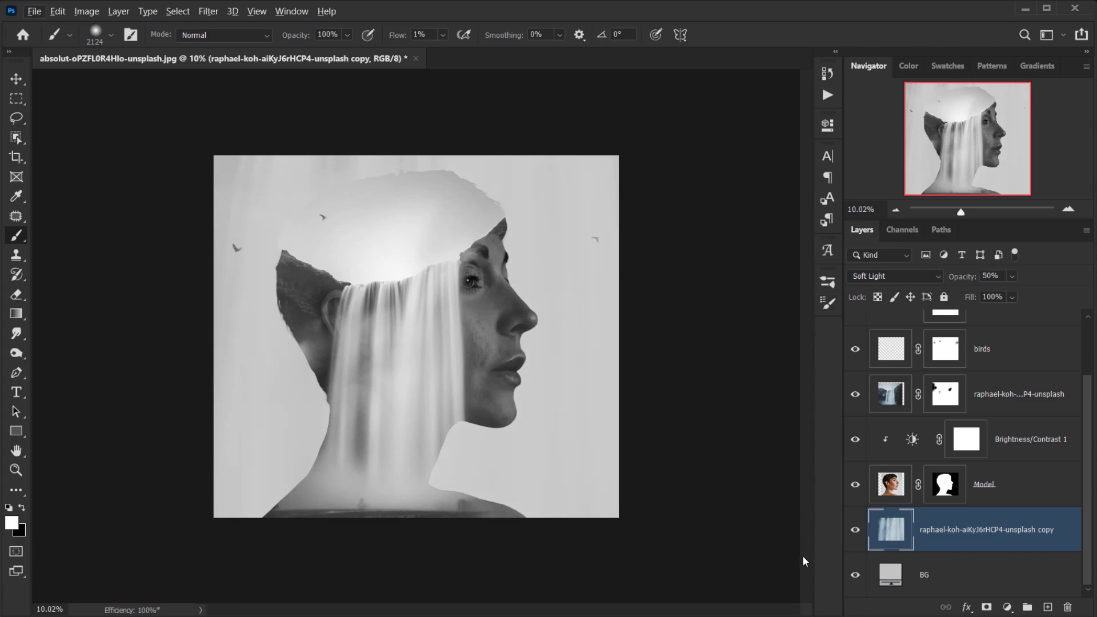
scroll(397, 246, up, 1)
alt+click(400, 204)
scroll(444, 313, down, 2)
scroll(1013, 464, up, 2)
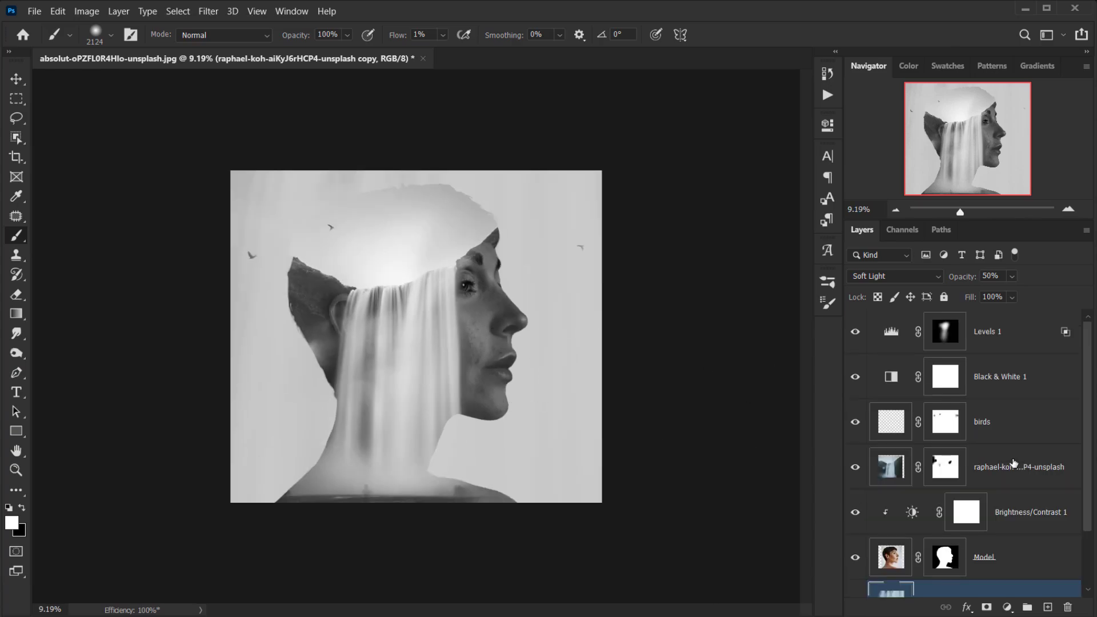
Compare the original waterfall layer on and off, and retouch its mask around the head with a soft white brush of about 507 px
click(946, 467)
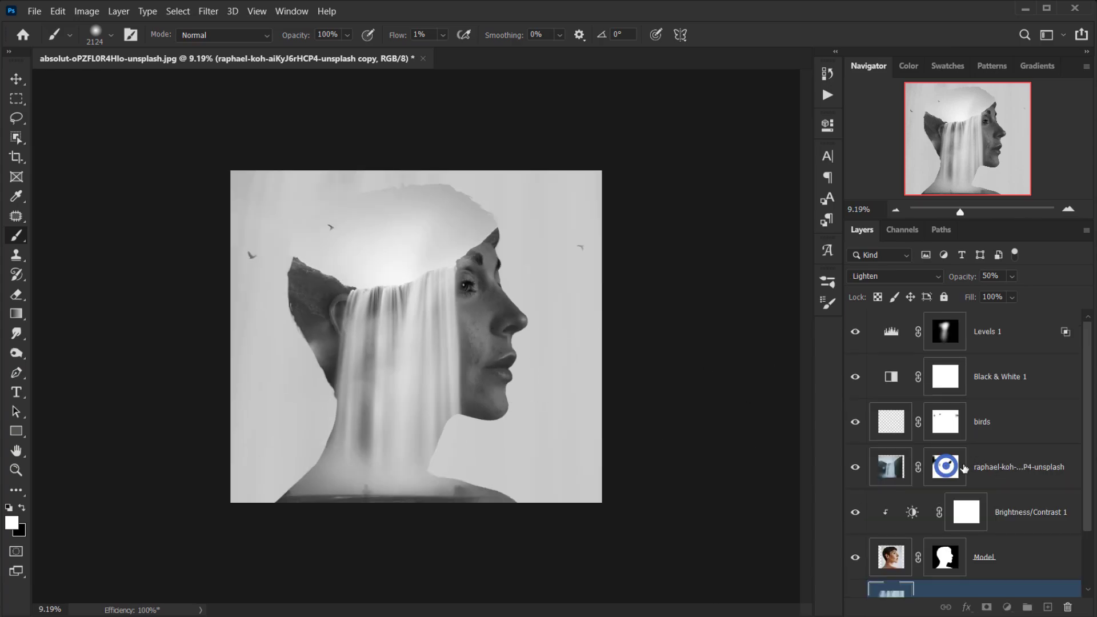
click(854, 468)
click(854, 468)
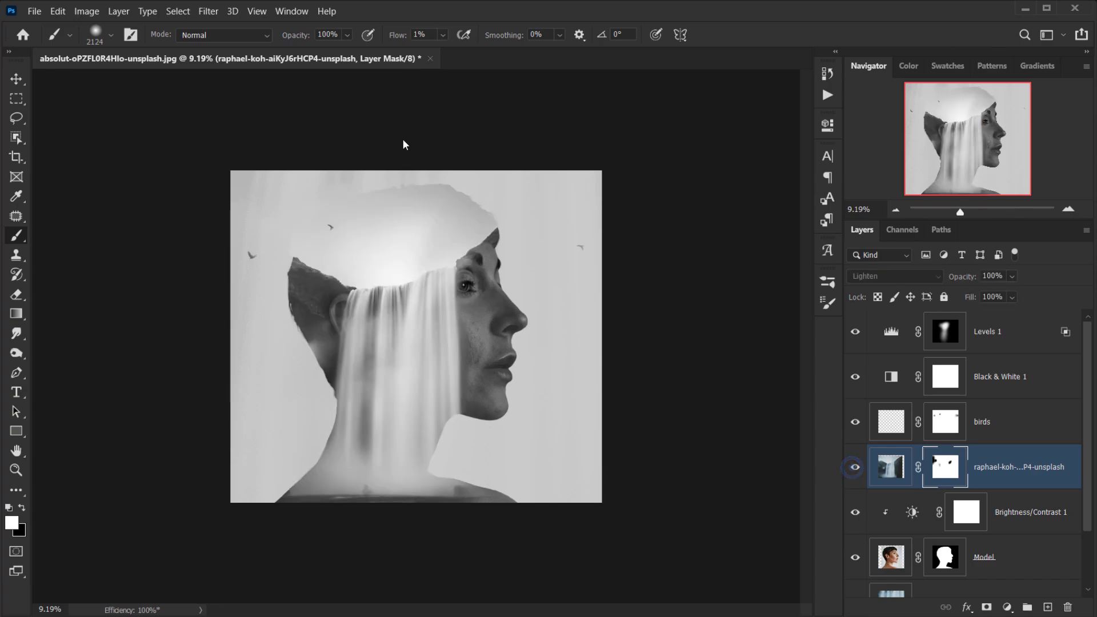
scroll(389, 154, up, 2)
drag(359, 177, 383, 322)
mouse_move(481, 289)
mouse_down()
mouse_move(438, 301)
mouse_move(356, 297)
mouse_up()
drag(319, 245, 282, 244)
mouse_move(390, 216)
mouse_down()
mouse_move(332, 227)
mouse_move(416, 217)
mouse_move(297, 229)
mouse_move(281, 241)
mouse_move(380, 222)
mouse_move(334, 222)
mouse_move(398, 204)
mouse_move(281, 243)
mouse_move(514, 190)
mouse_move(505, 215)
mouse_move(448, 208)
mouse_move(282, 236)
mouse_up()
key(ctrl+0)
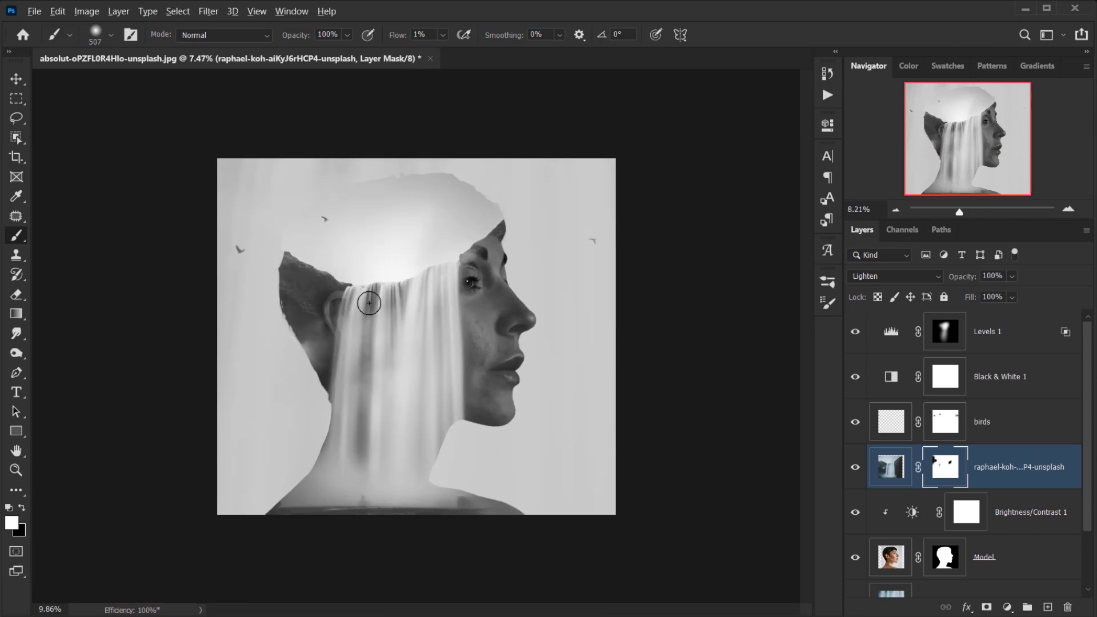
Add a new Levels adjustment above Levels 1 and set its Red channel output levels to 20 and 244
click(1019, 342)
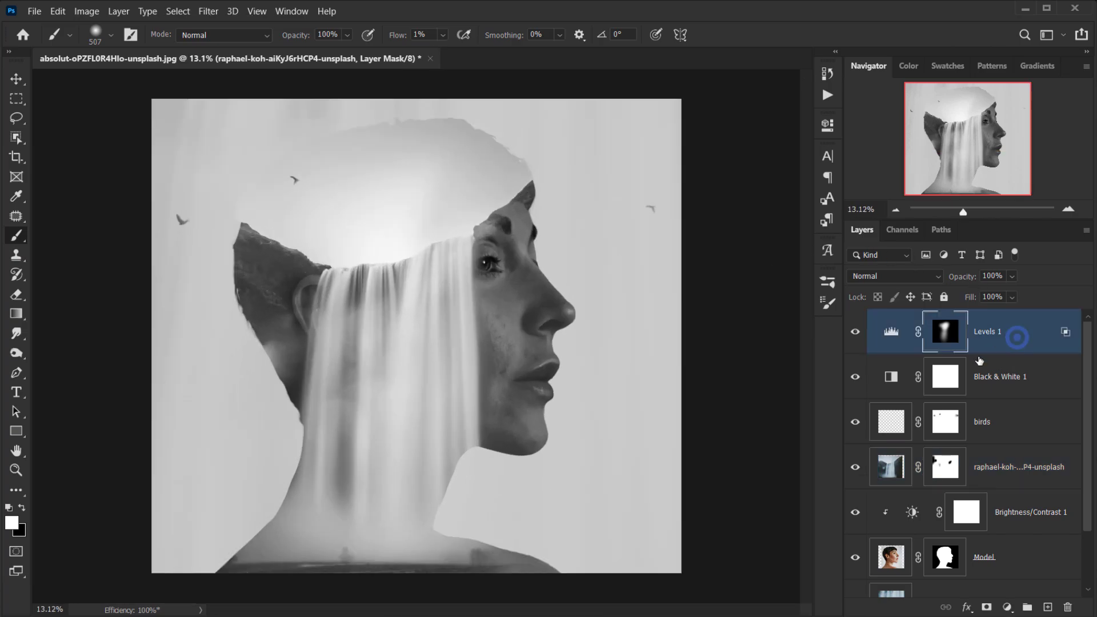
scroll(417, 377, down, 2)
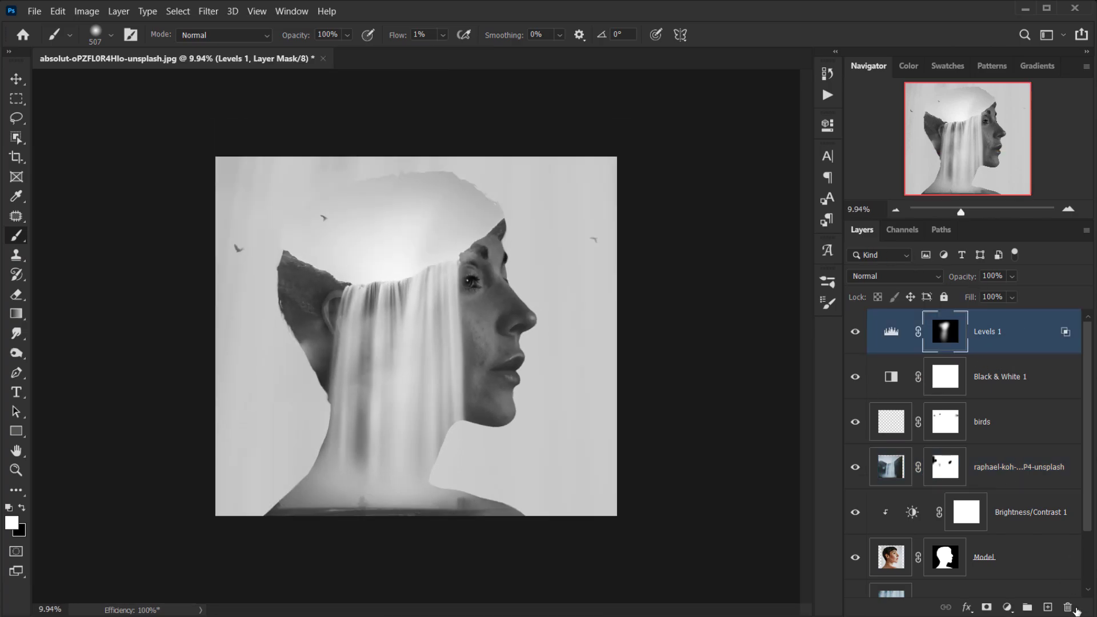
click(1007, 607)
click(1045, 408)
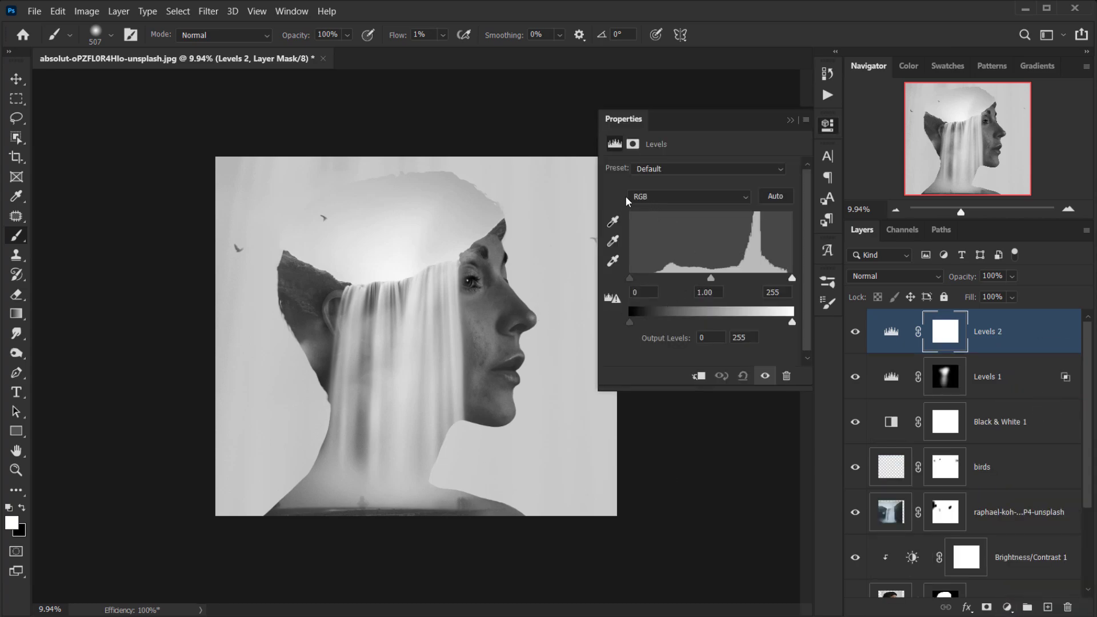
click(658, 200)
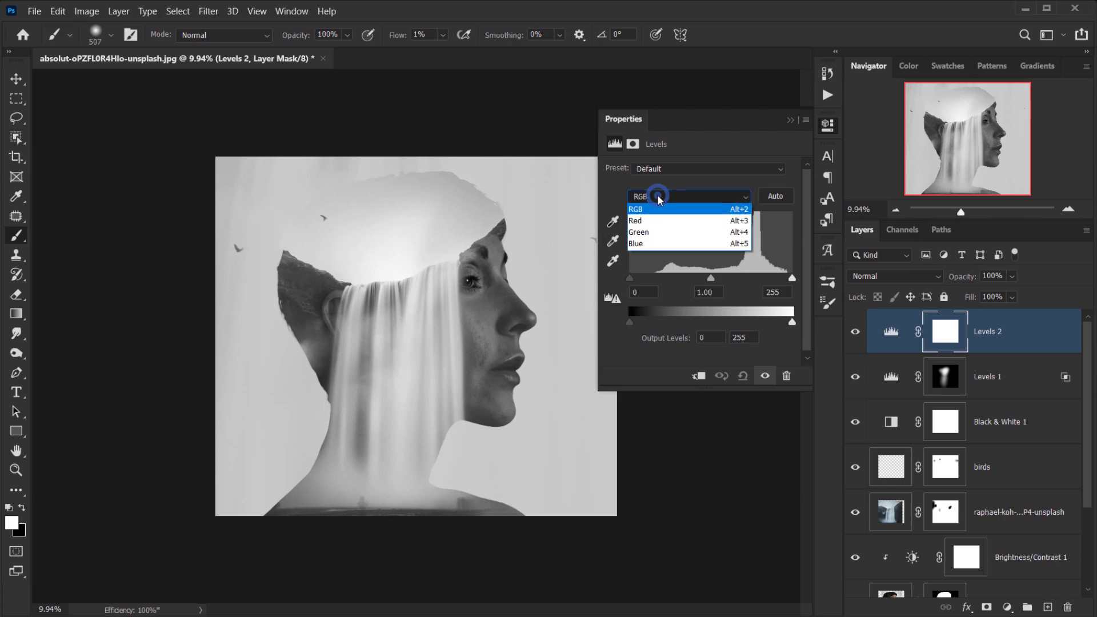
click(658, 223)
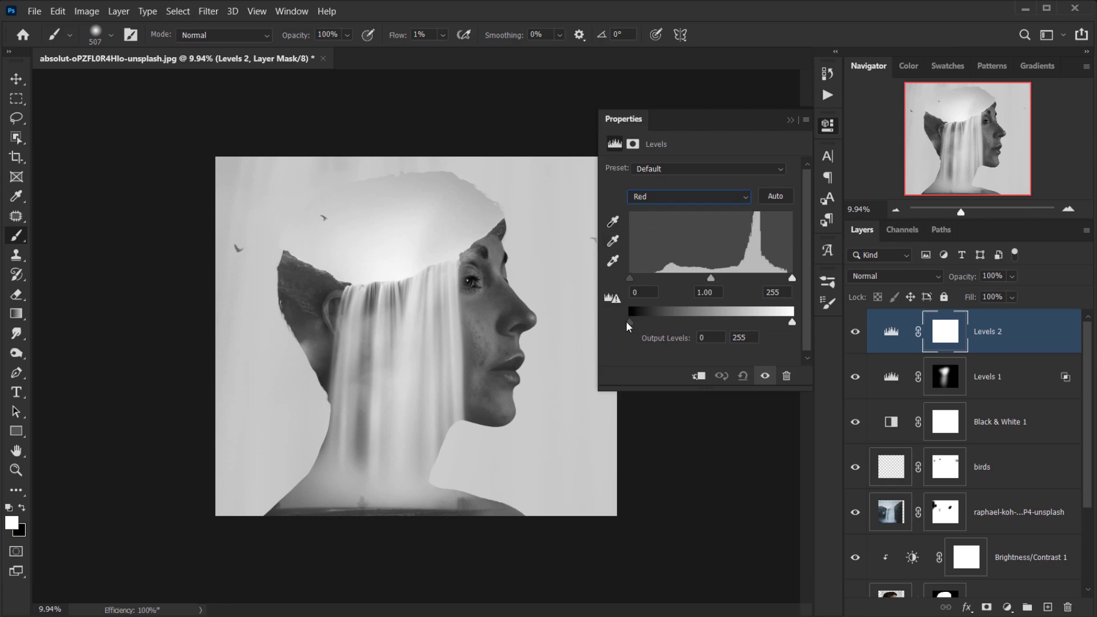
drag(631, 322, 636, 323)
drag(792, 323, 781, 328)
drag(780, 323, 785, 326)
Set the Blue channel output levels of the new Levels adjustment to 24 and 235
click(694, 196)
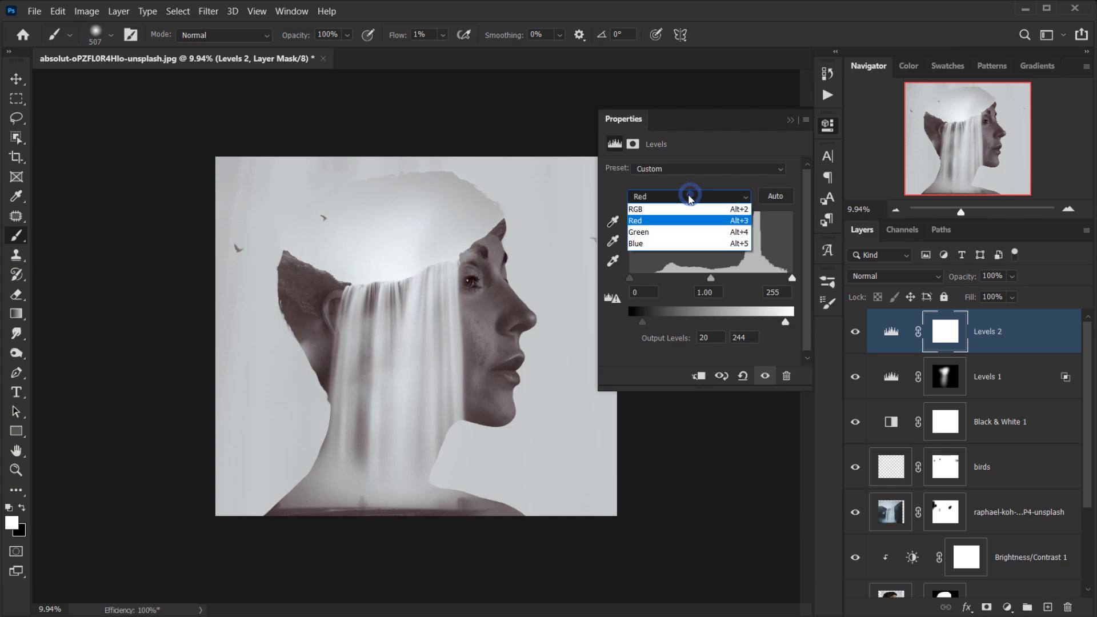
click(703, 245)
drag(632, 322, 643, 318)
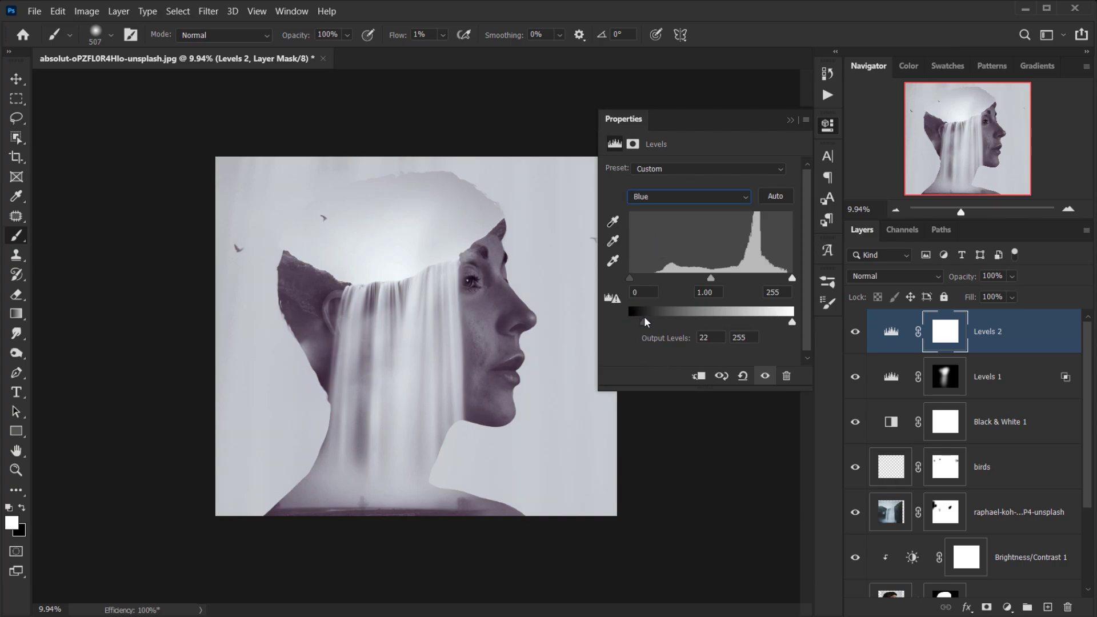
drag(794, 323, 780, 324)
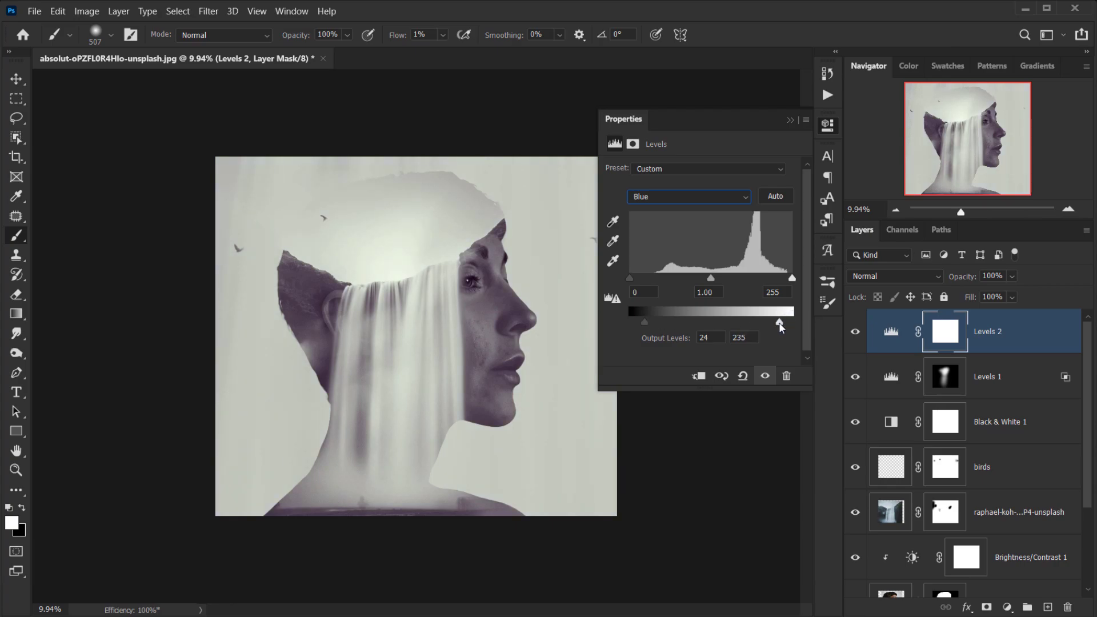
Set the RGB channel's black input to 35, midtones to 1.11, and output levels to 13 and 254
click(651, 198)
click(652, 207)
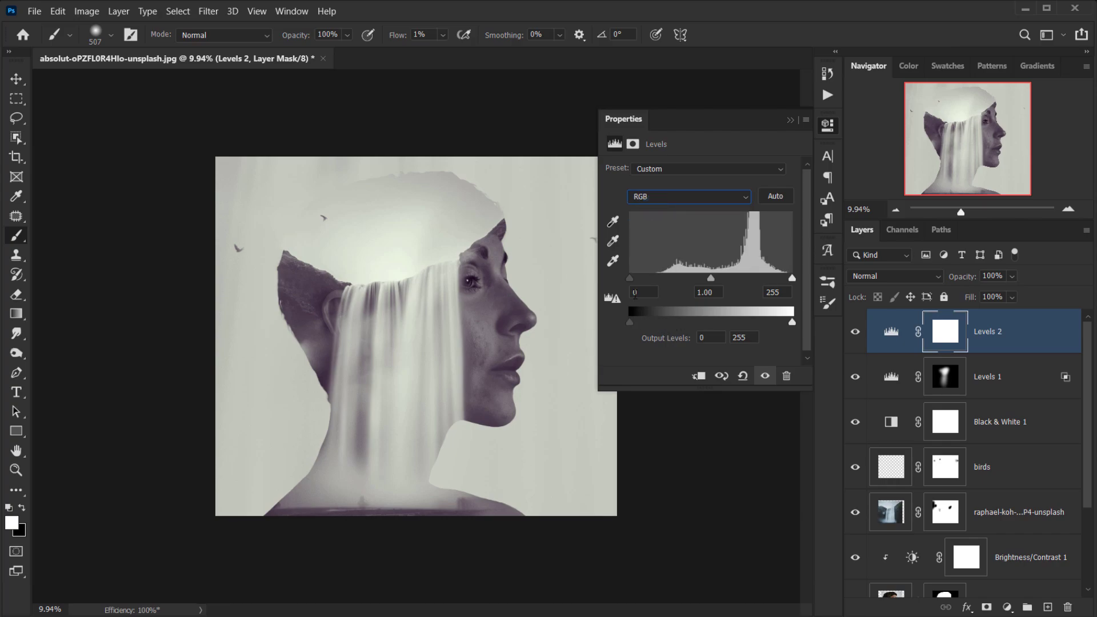
drag(629, 277, 716, 281)
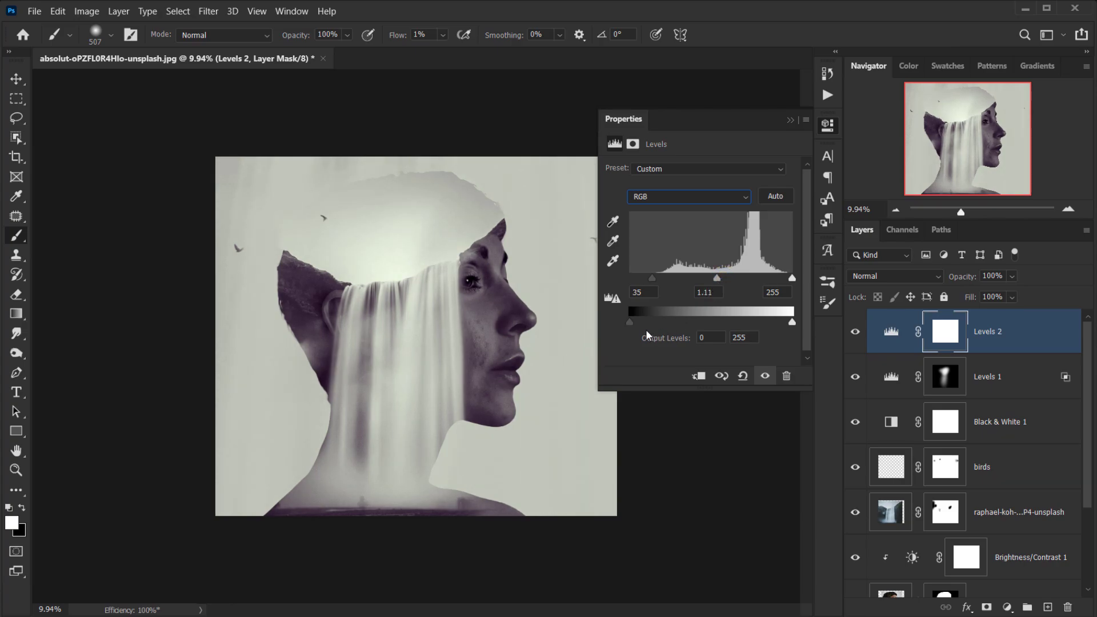
drag(632, 323, 637, 323)
drag(791, 322, 789, 321)
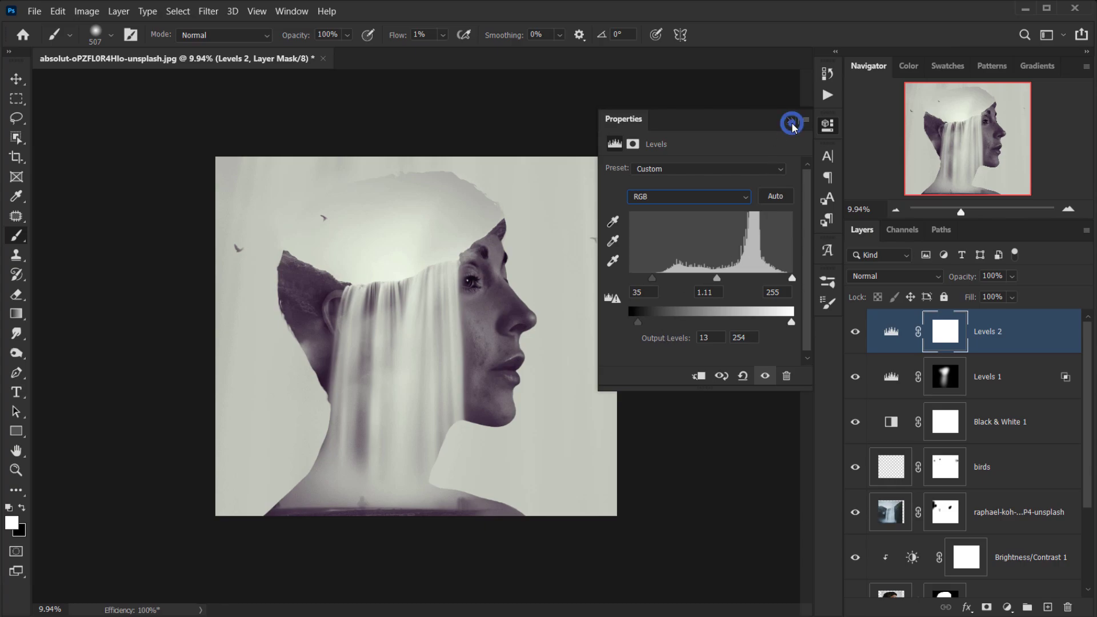
click(792, 127)
Reduce the opacity of the Levels 2 color toning layer to 30%
scroll(451, 301, up, 3)
scroll(450, 301, down, 3)
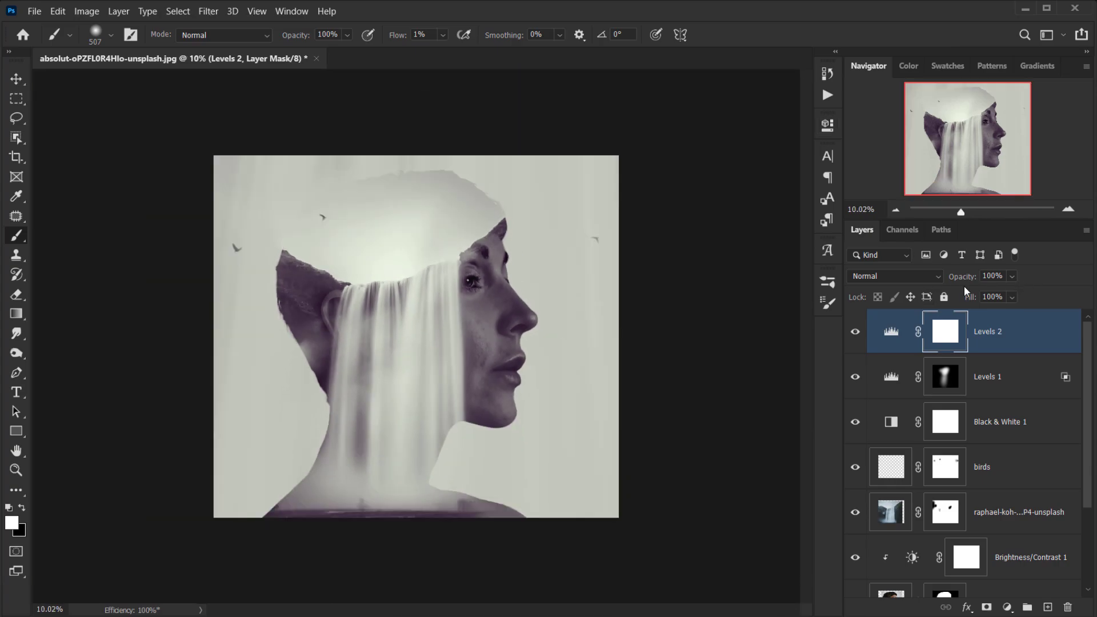
drag(967, 277, 850, 280)
scroll(405, 363, up, 3)
scroll(475, 355, down, 3)
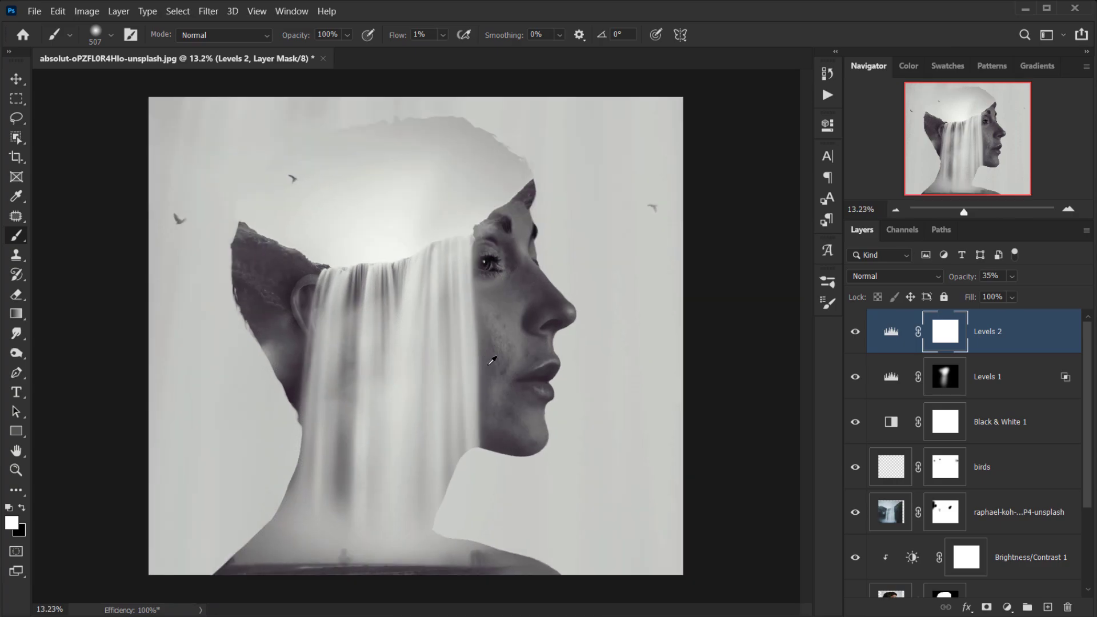
scroll(424, 402, up, 3)
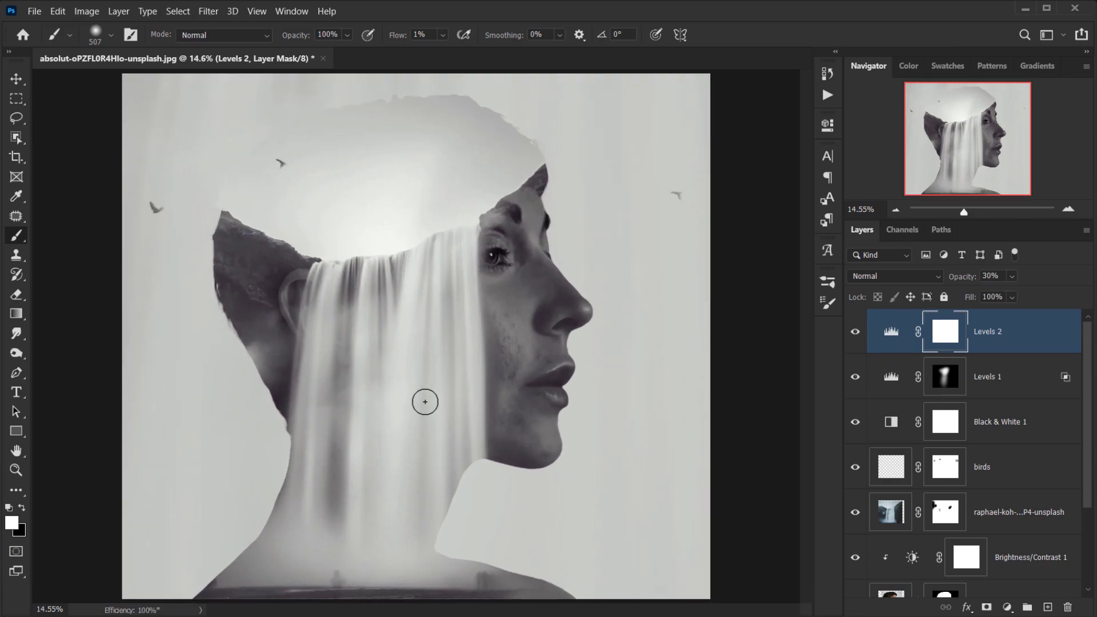
scroll(457, 333, down, 3)
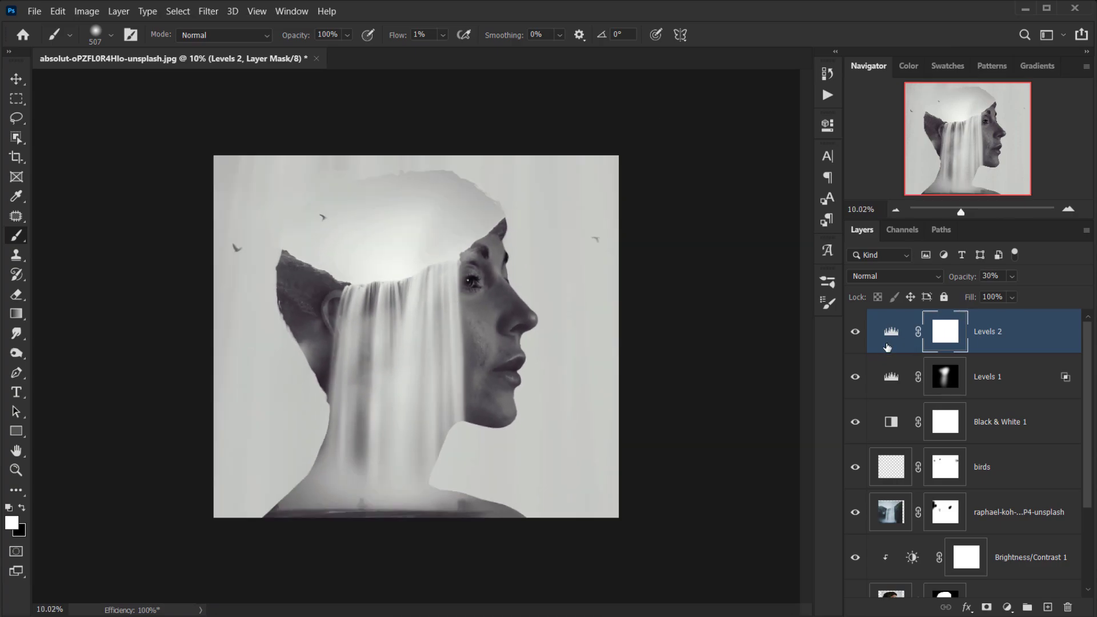
scroll(706, 364, up, 2)
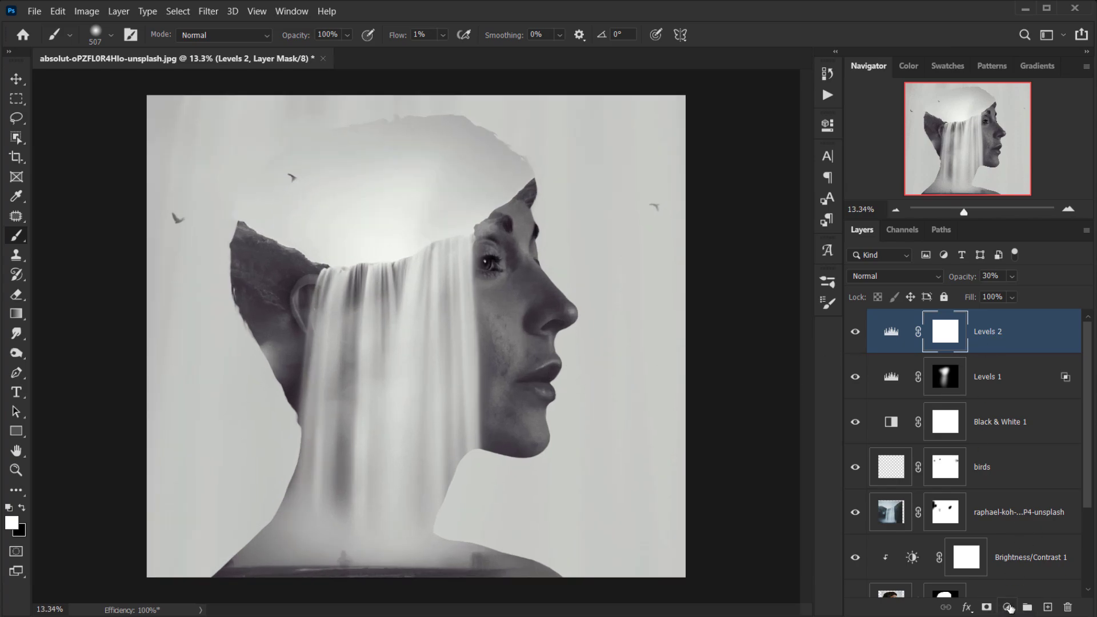
Add an Exposure adjustment on top with exposure +0.11 and offset -0.0125
click(1007, 607)
click(1061, 430)
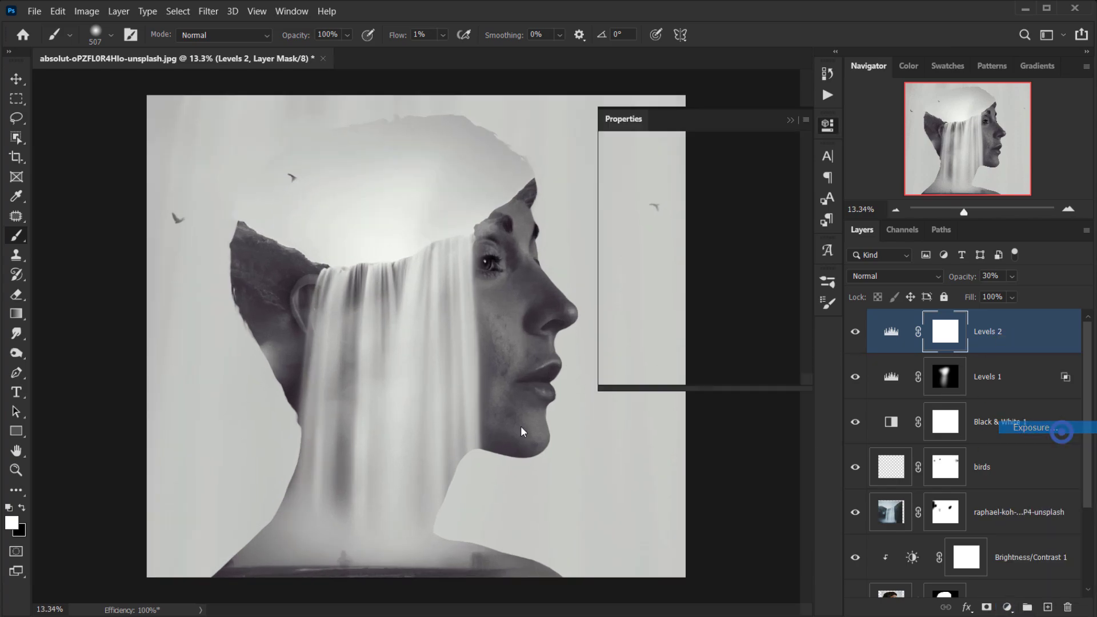
drag(700, 209, 700, 203)
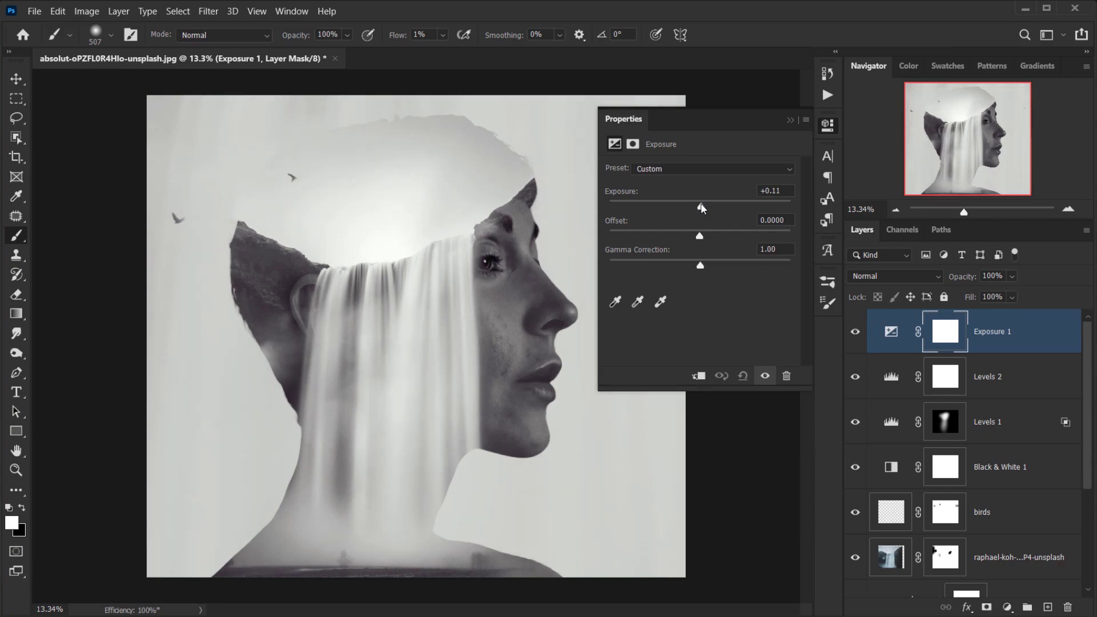
click(701, 236)
drag(702, 238, 698, 239)
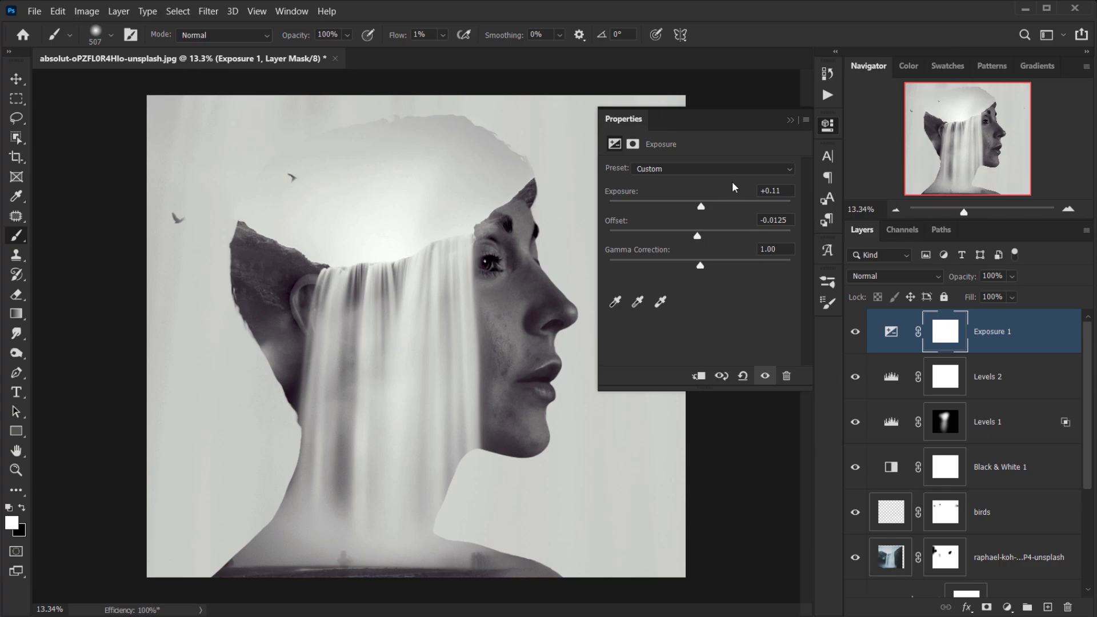
click(790, 119)
Compare the image with and without Levels 2, and set the Exposure layer's opacity to 70%
click(856, 377)
click(855, 377)
drag(966, 276, 949, 277)
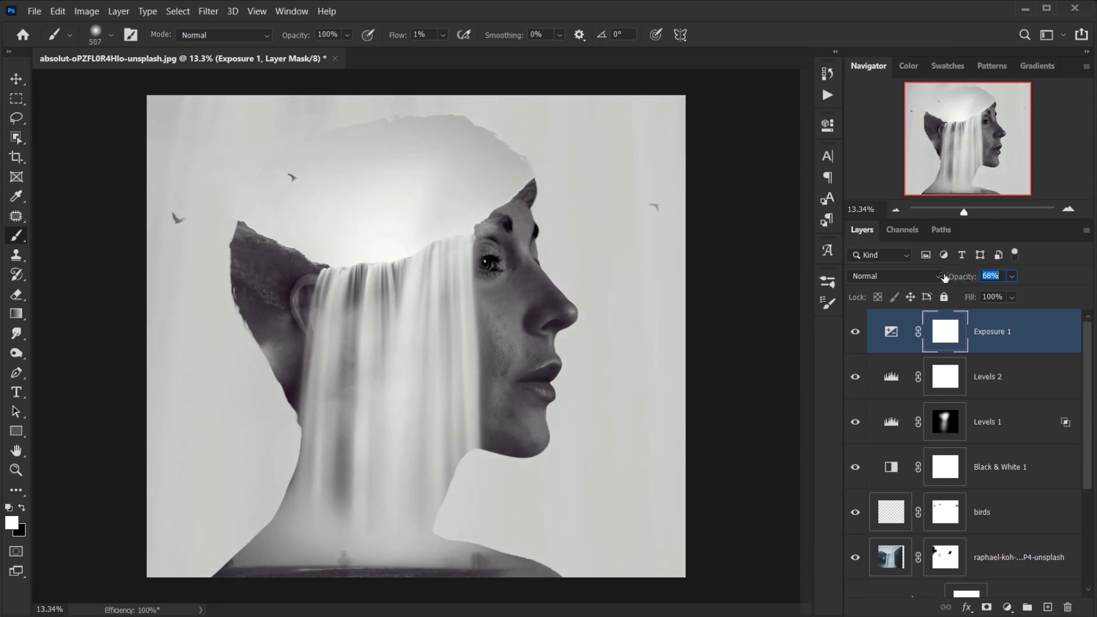
scroll(787, 296, down, 1)
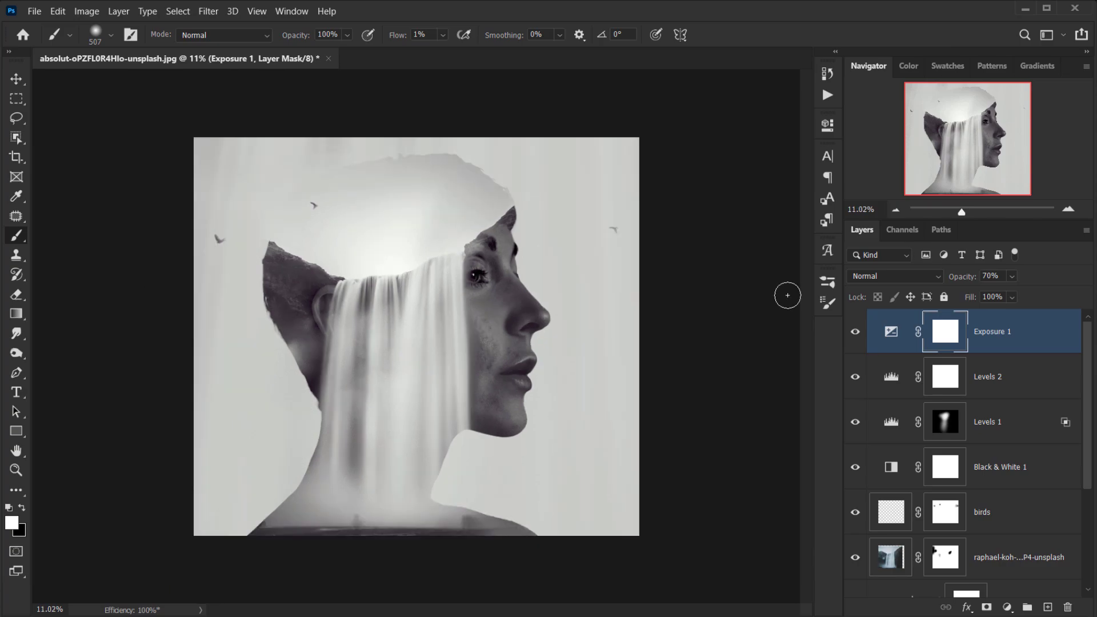
Inspect the finished composite up close, from the lips and chin to the base of the waterfall
scroll(787, 295, up, 1)
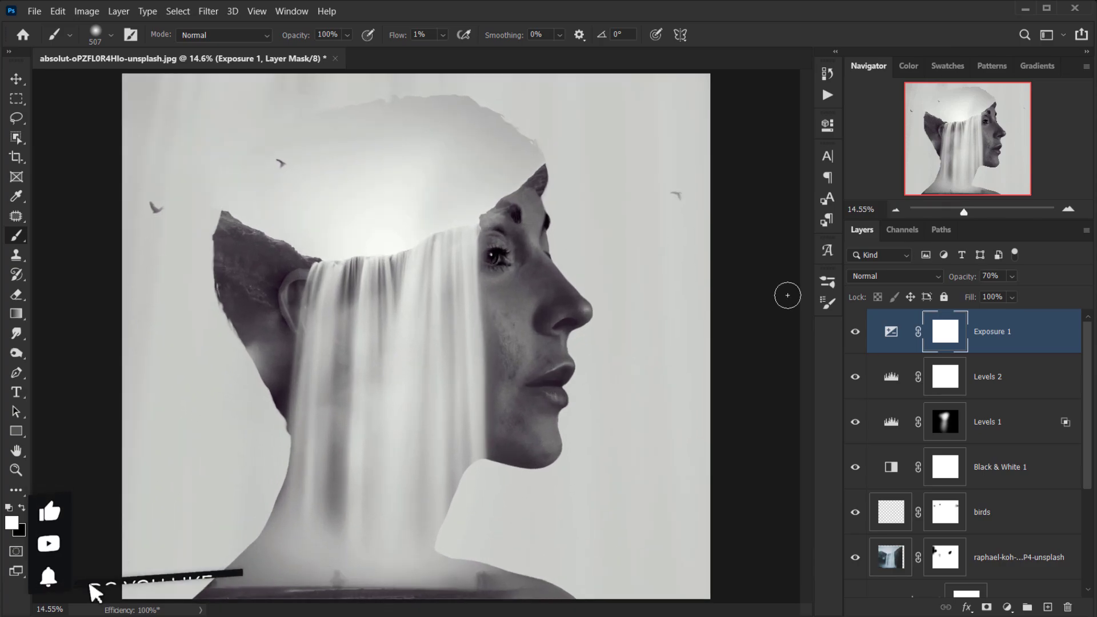
scroll(513, 440, up, 2)
scroll(430, 459, up, 3)
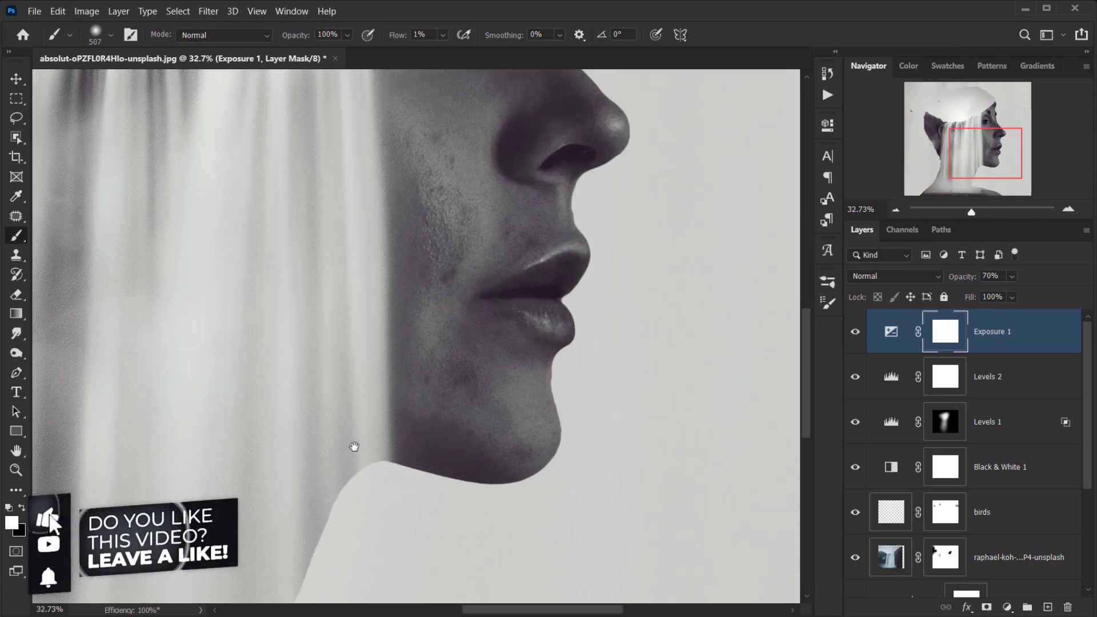
drag(346, 448, 673, 289)
scroll(541, 395, down, 2)
scroll(543, 392, down, 2)
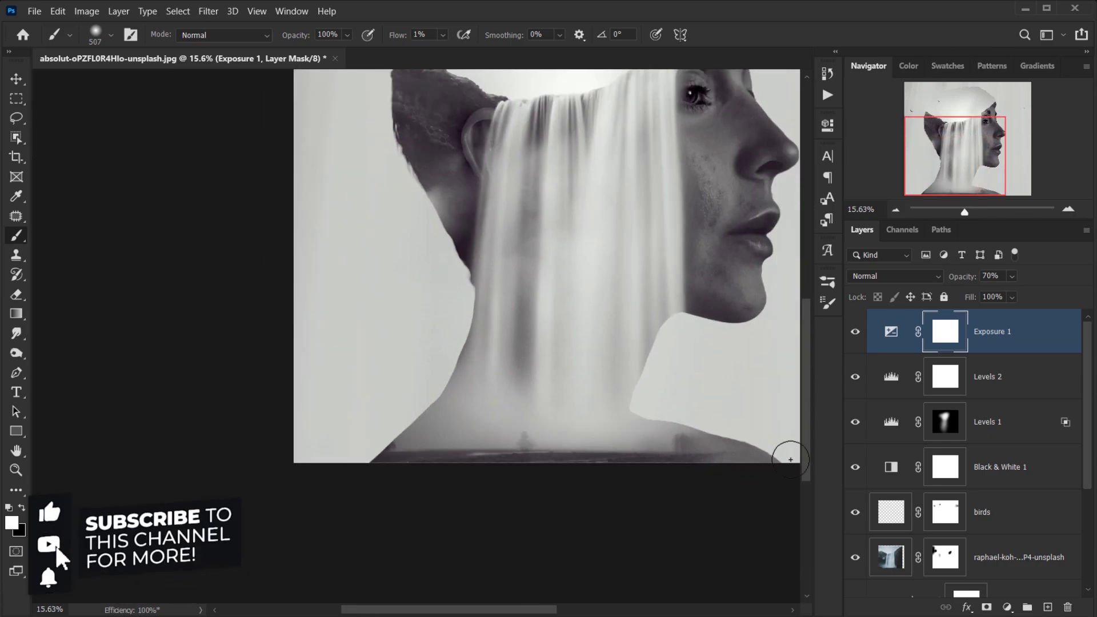
scroll(588, 380, up, 3)
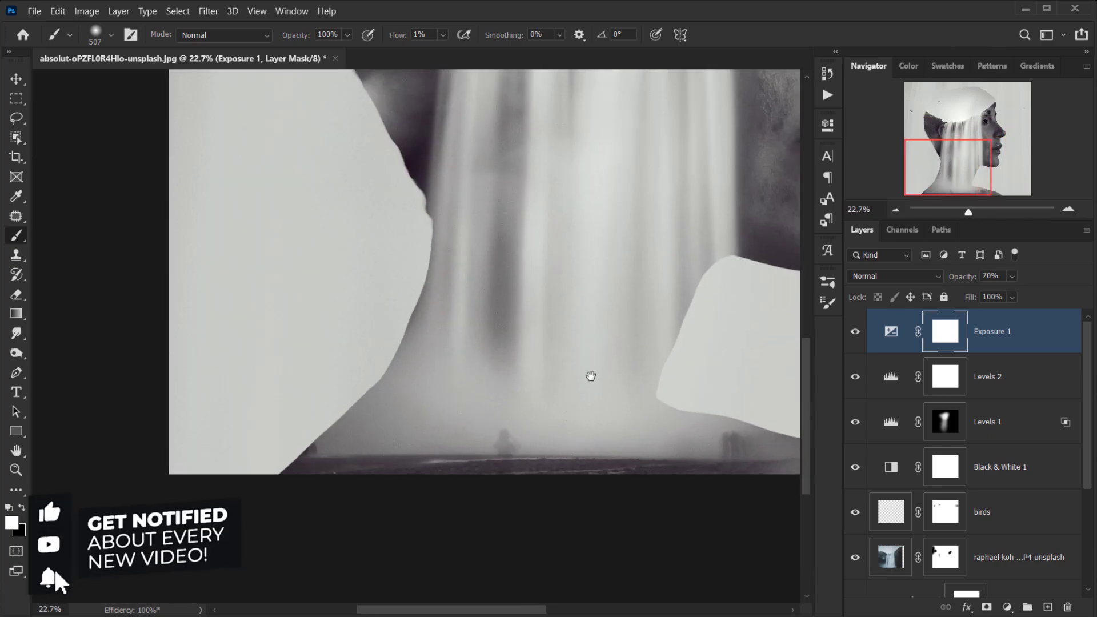
Add a new empty layer above the Exposure adjustment layer
scroll(582, 366, down, 3)
scroll(395, 420, down, 2)
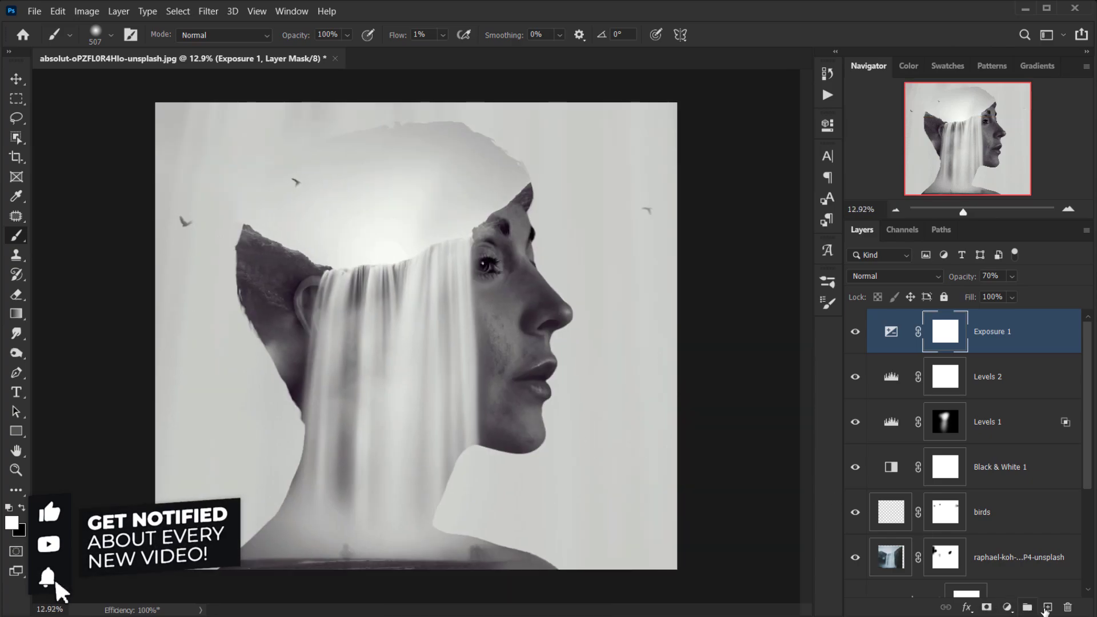
click(1047, 606)
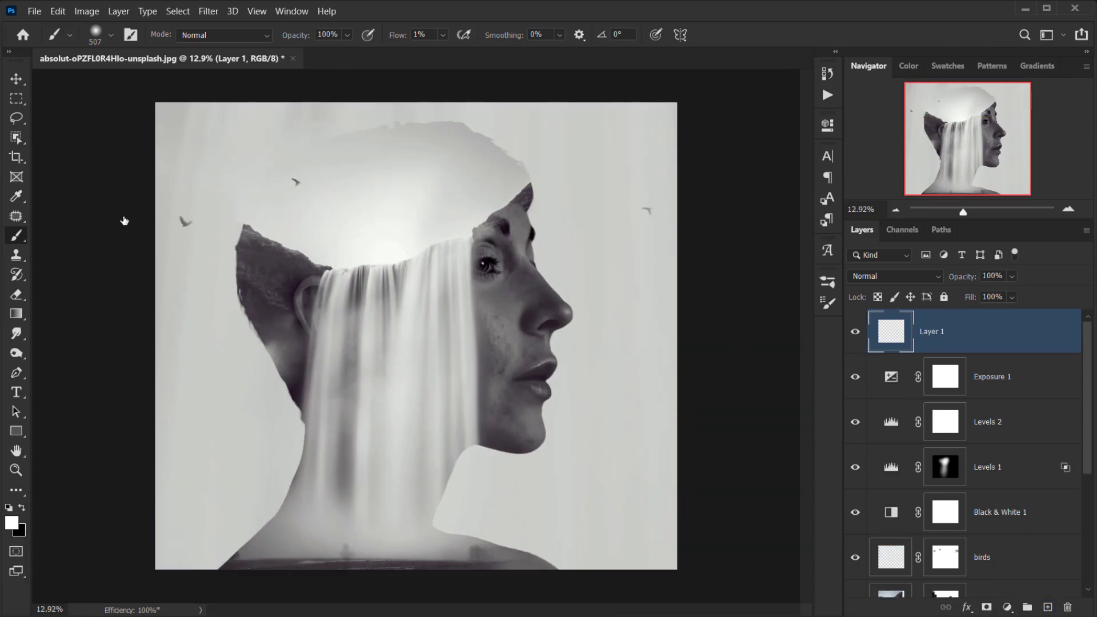
With the Gradient tool, sample the dark gray of the shoulder and draw a color-to-transparent linear fade upward from below the canvas to the neck
click(16, 314)
right_click(16, 313)
click(68, 312)
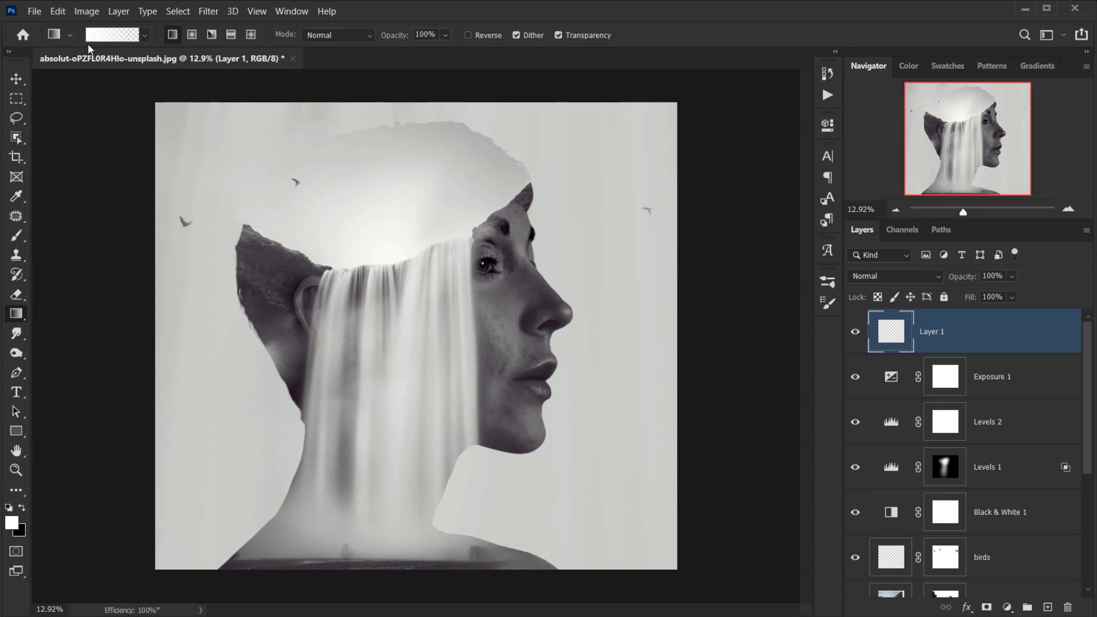
scroll(377, 500, down, 2)
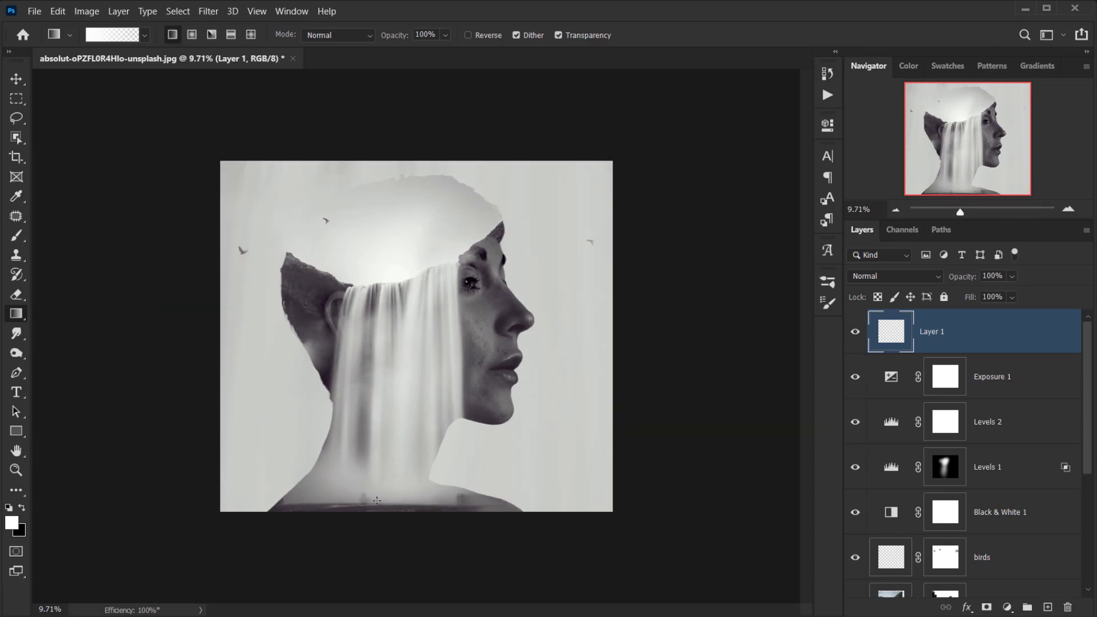
alt+click(482, 500)
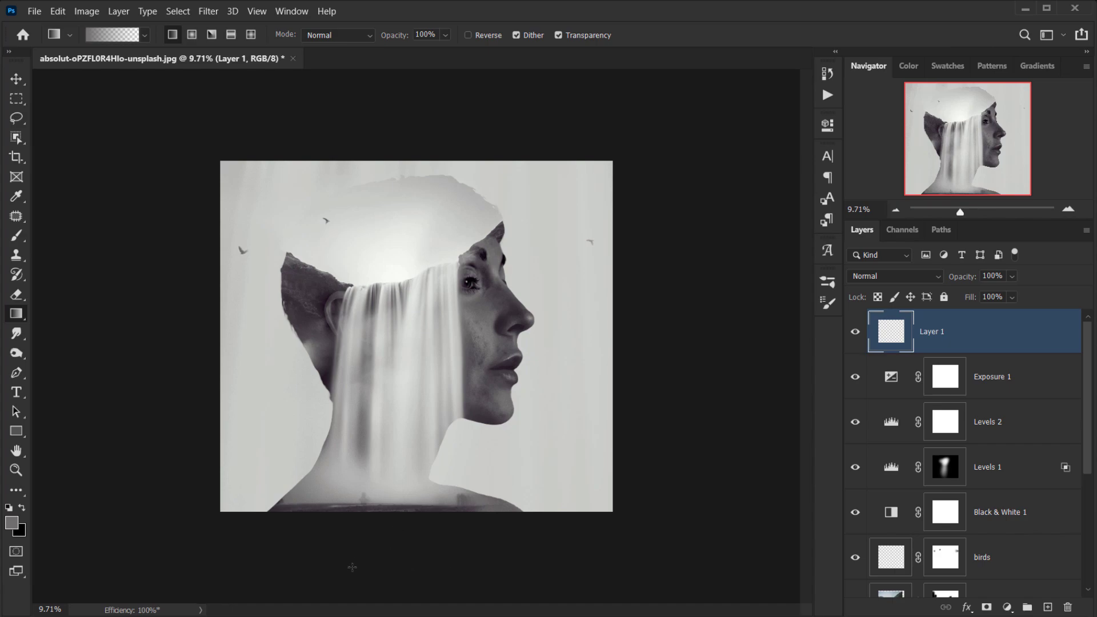
drag(400, 554, 391, 429)
drag(391, 568, 360, 382)
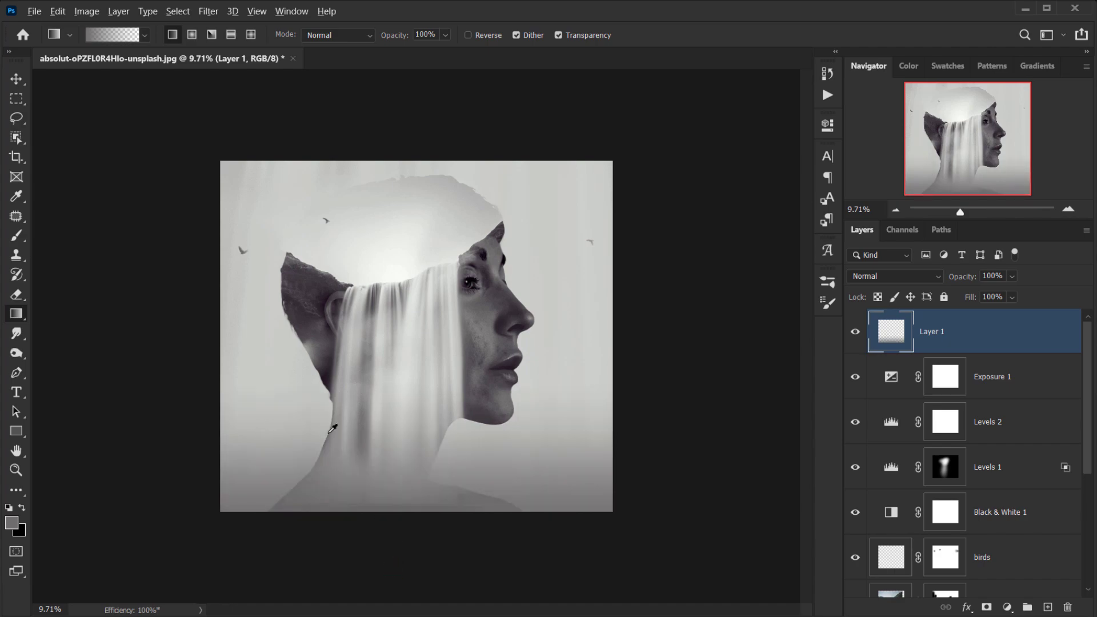
scroll(329, 432, up, 2)
scroll(332, 429, down, 2)
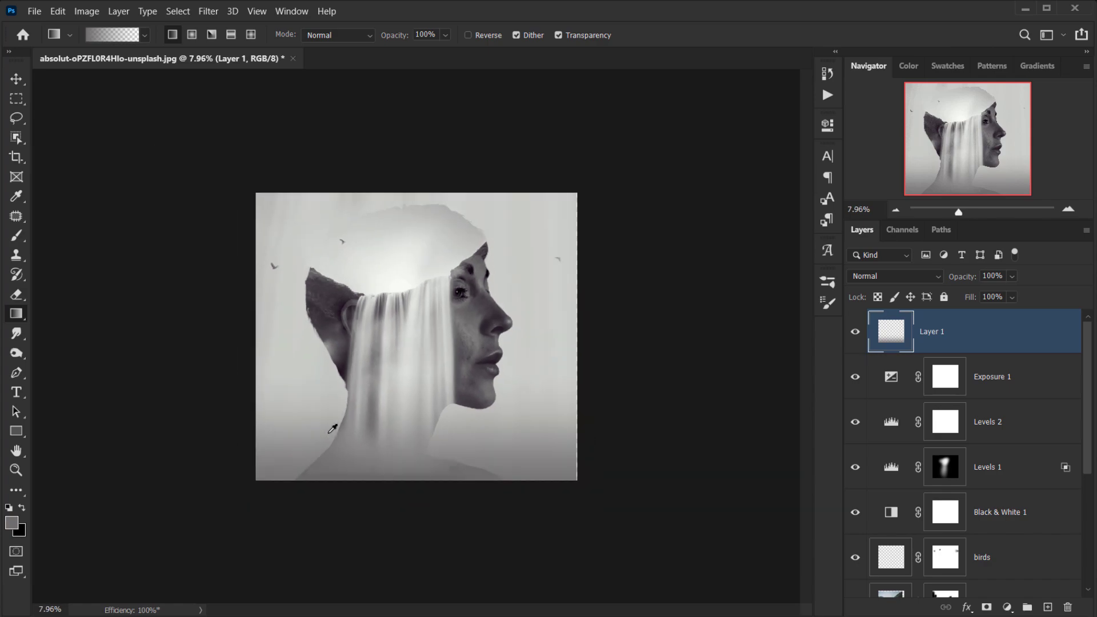
scroll(332, 429, up, 2)
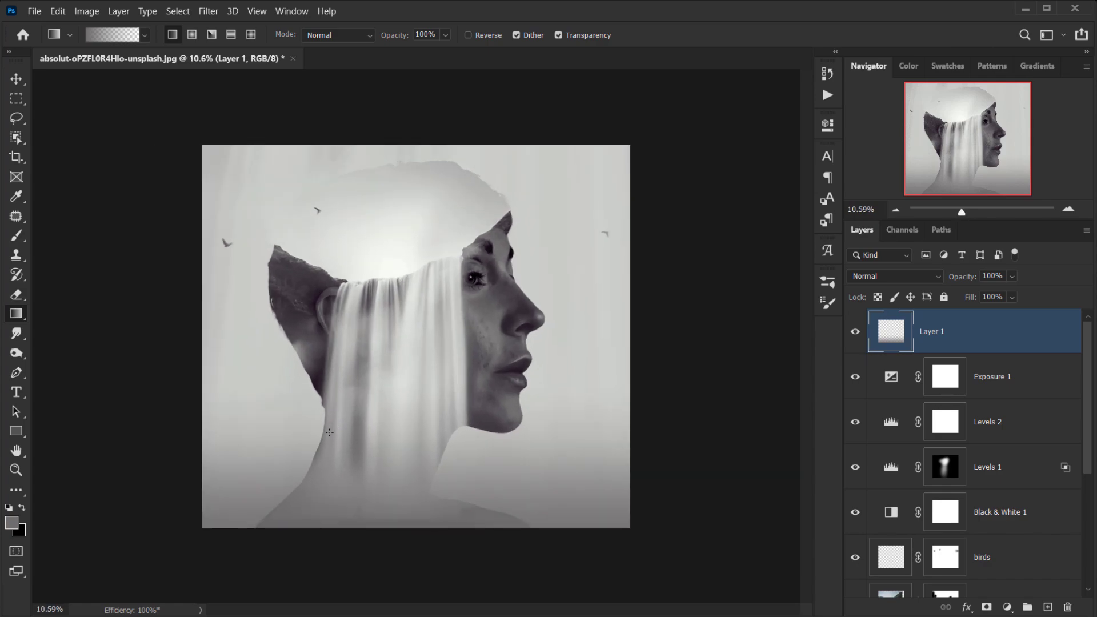
Preview the Multiply blend mode on the gradient layer and return it to Normal
click(908, 279)
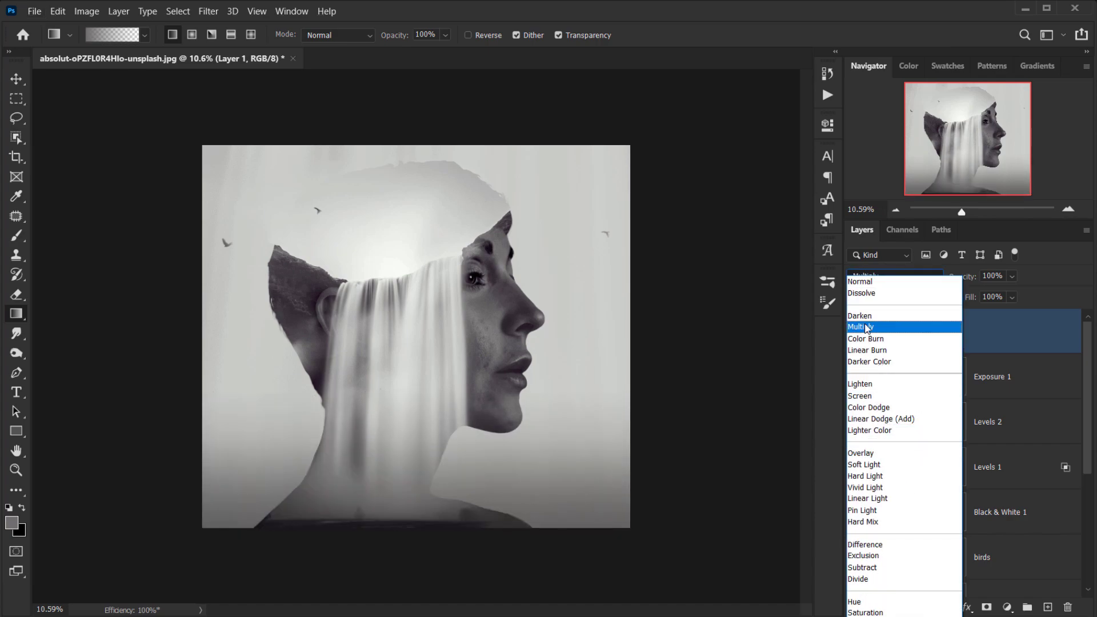
click(870, 283)
scroll(456, 404, down, 2)
scroll(485, 177, up, 2)
scroll(483, 181, up, 1)
Sample the light gray at the background's upper edge and draw a linear fade from above the canvas down over the head
alt+click(485, 111)
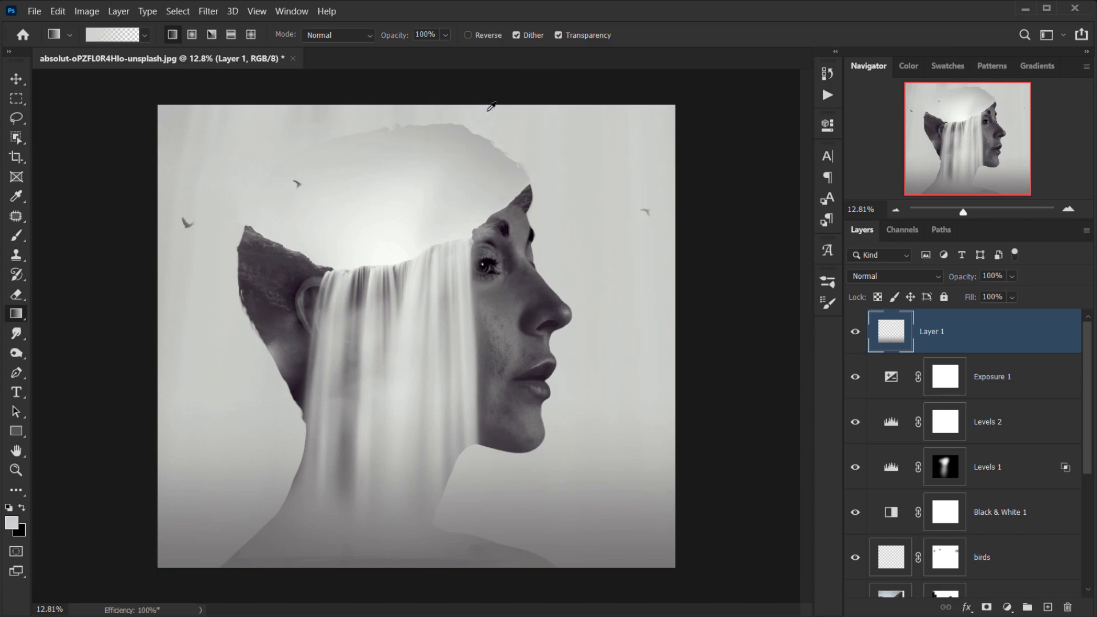
scroll(480, 104, down, 1)
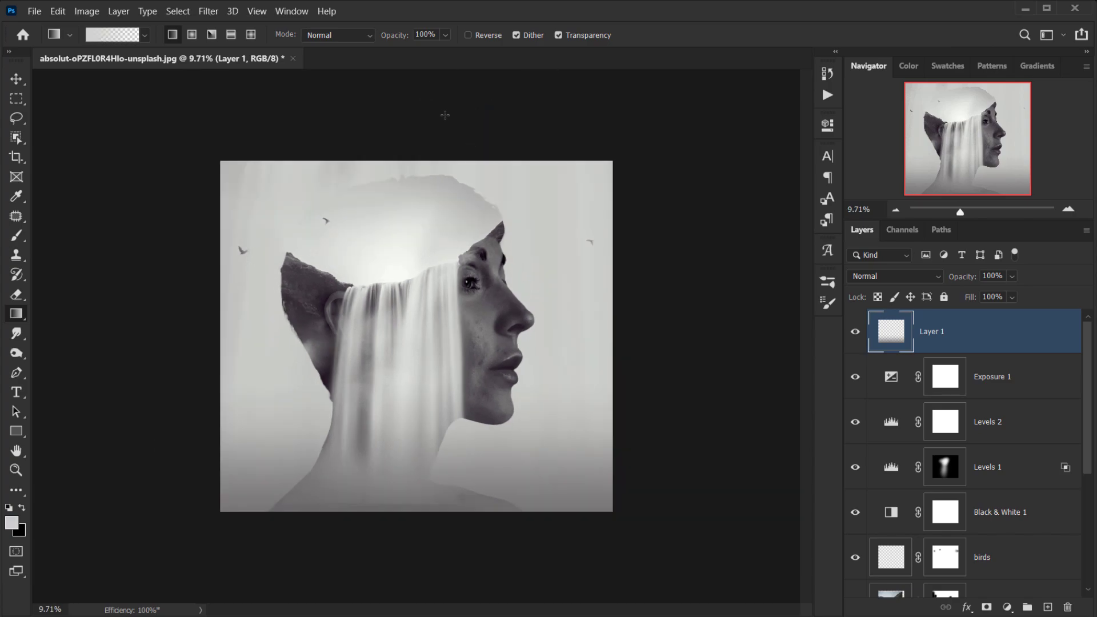
drag(424, 120, 419, 254)
scroll(396, 243, up, 1)
scroll(397, 237, down, 2)
scroll(397, 237, up, 2)
scroll(397, 237, down, 1)
Set the gradient layer's blend mode to Multiply
click(882, 277)
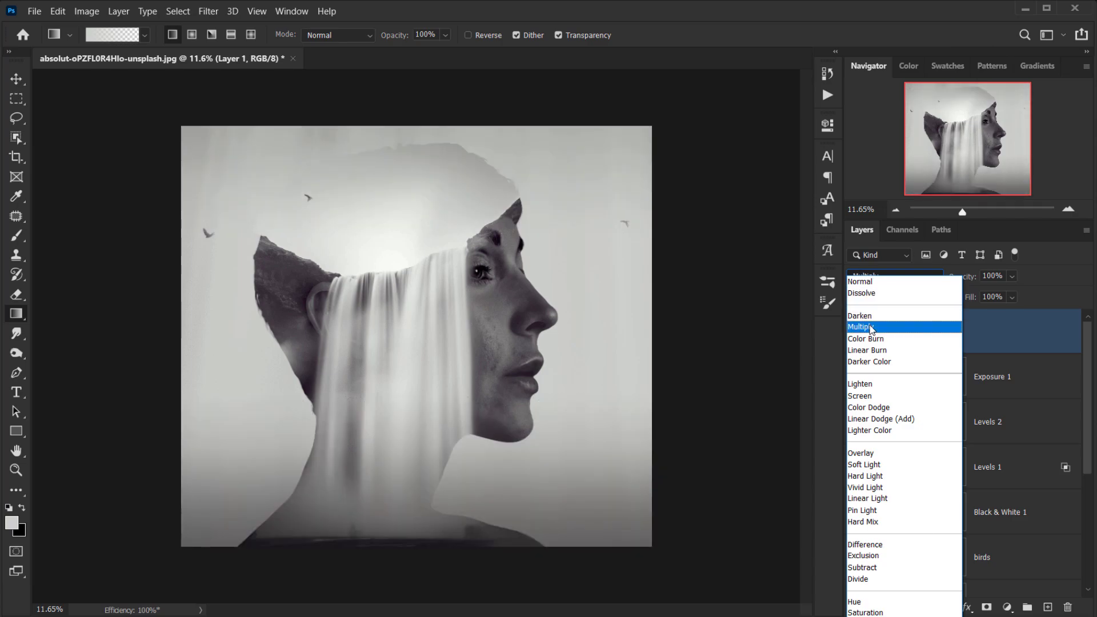
click(870, 327)
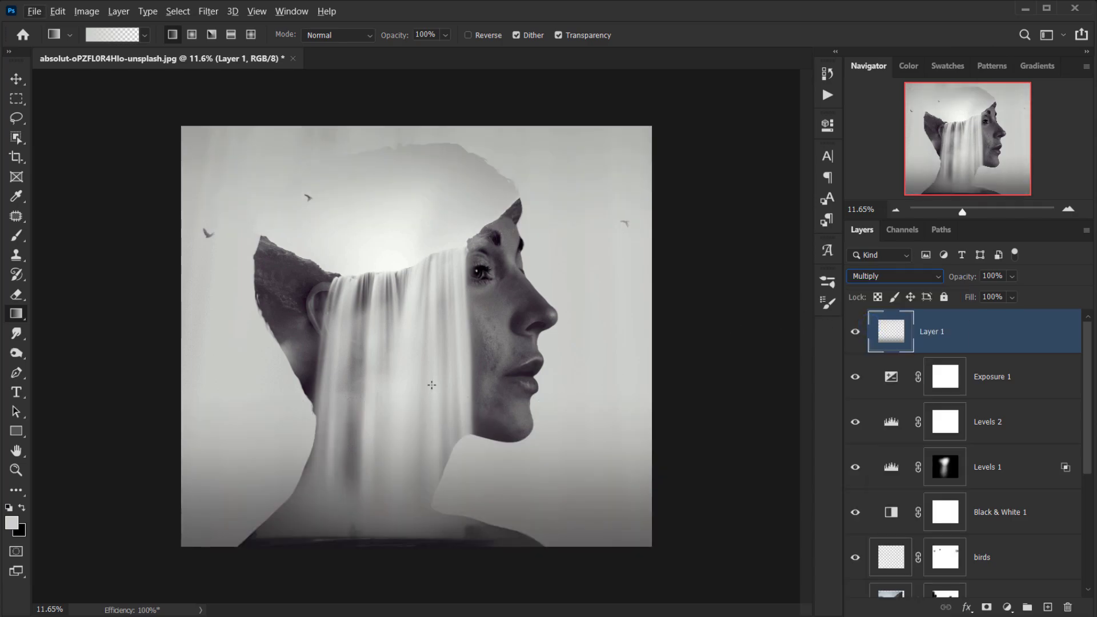
scroll(434, 376, down, 2)
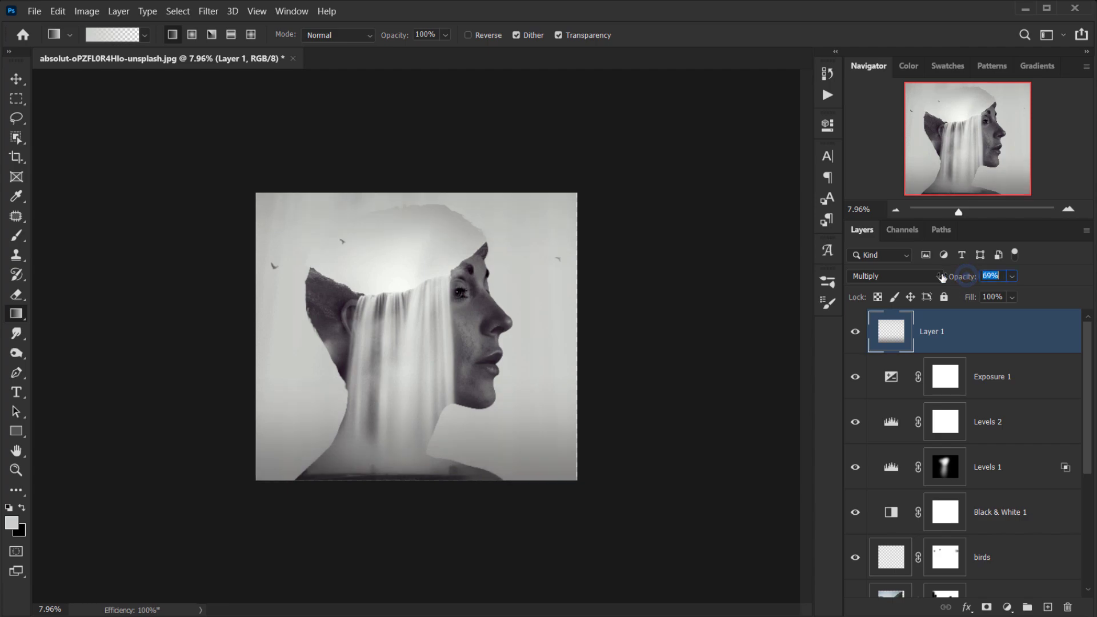